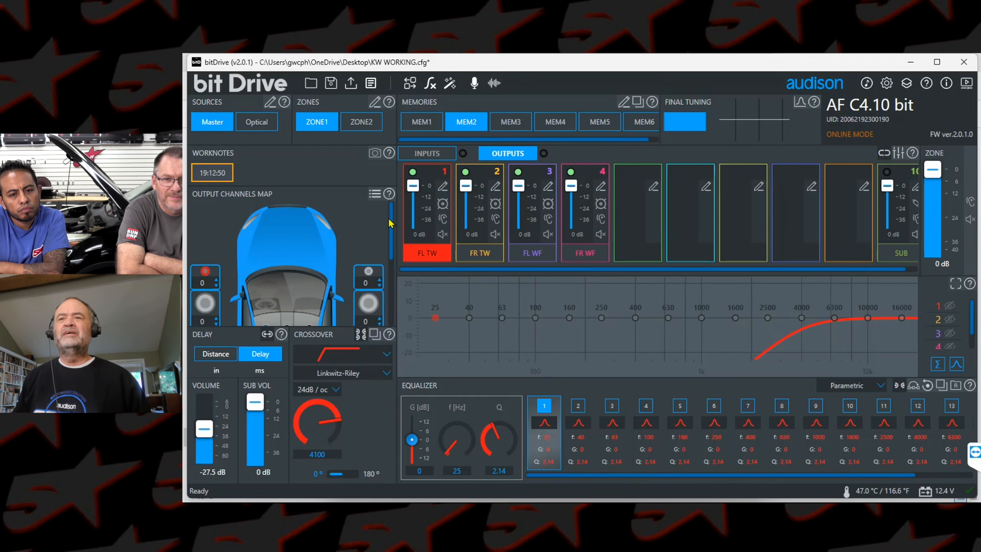
click(392, 313)
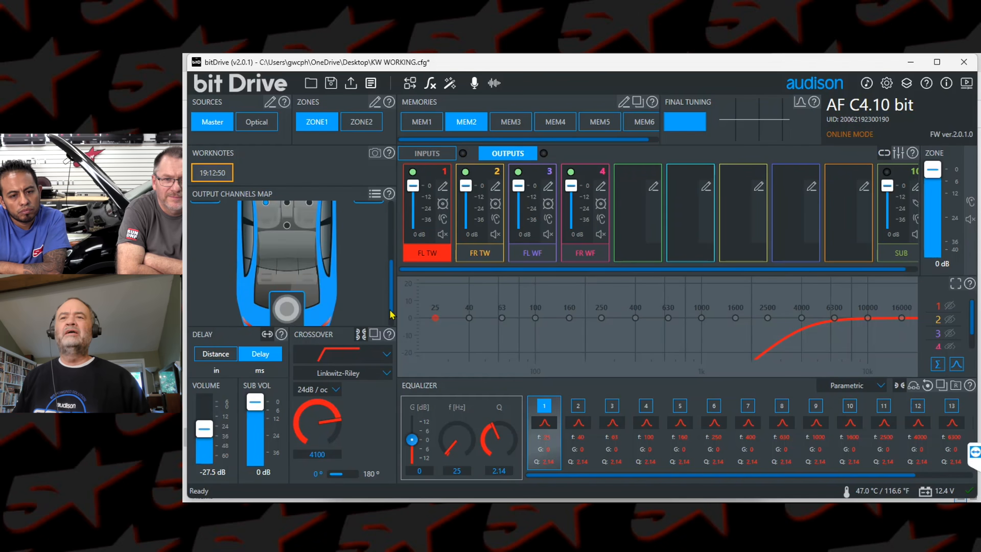
drag(392, 300, 391, 227)
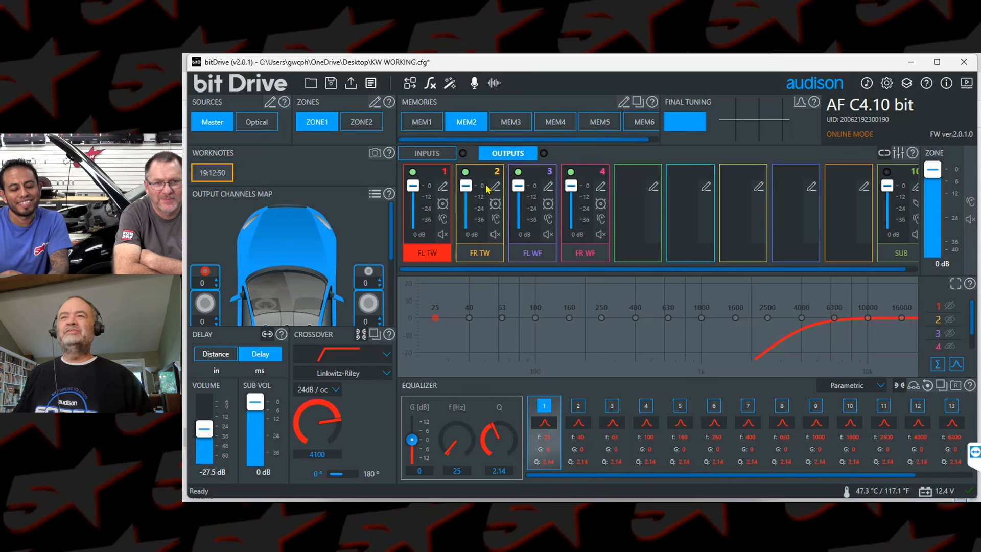
Step: Open the input equalizer for the Master source and display the input 1 signal in the monitor
click(424, 154)
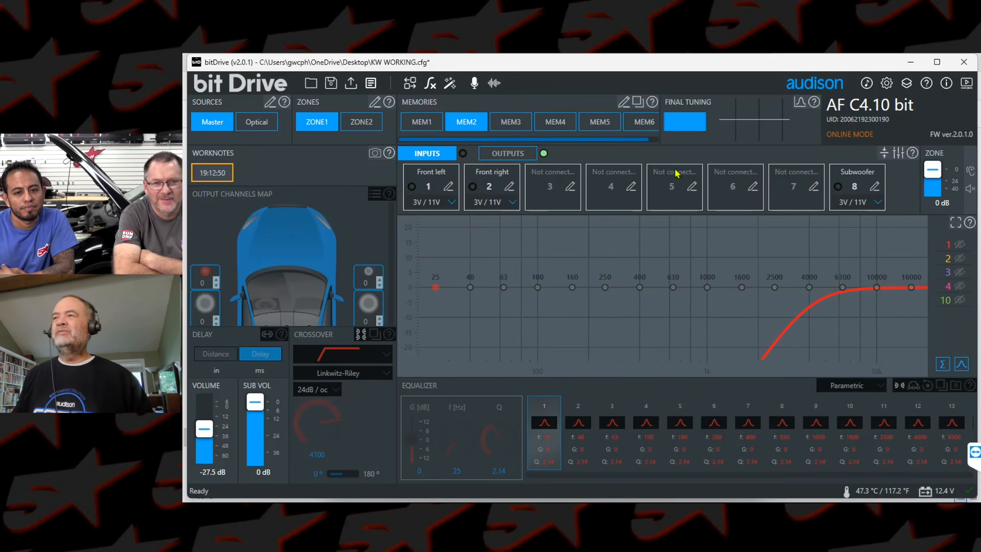
click(884, 155)
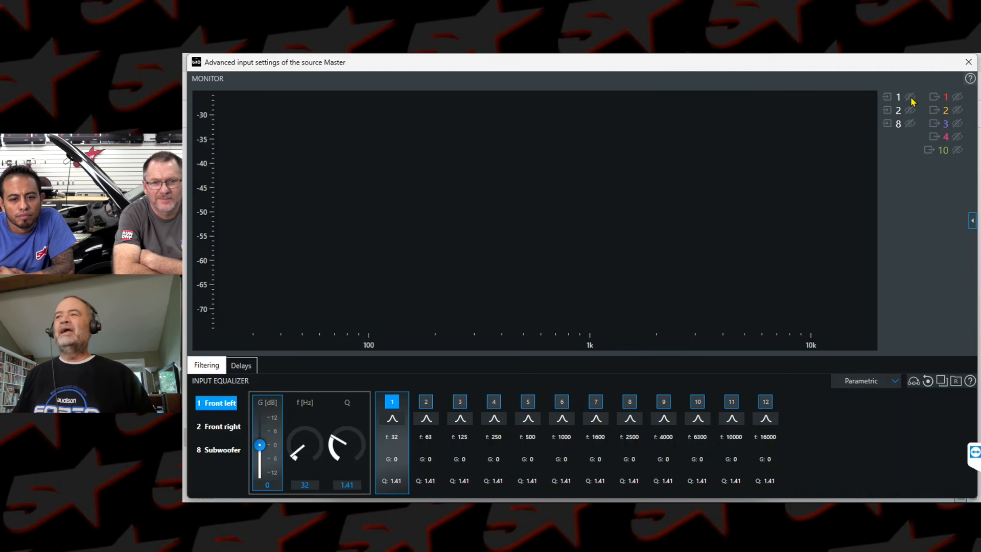
click(910, 98)
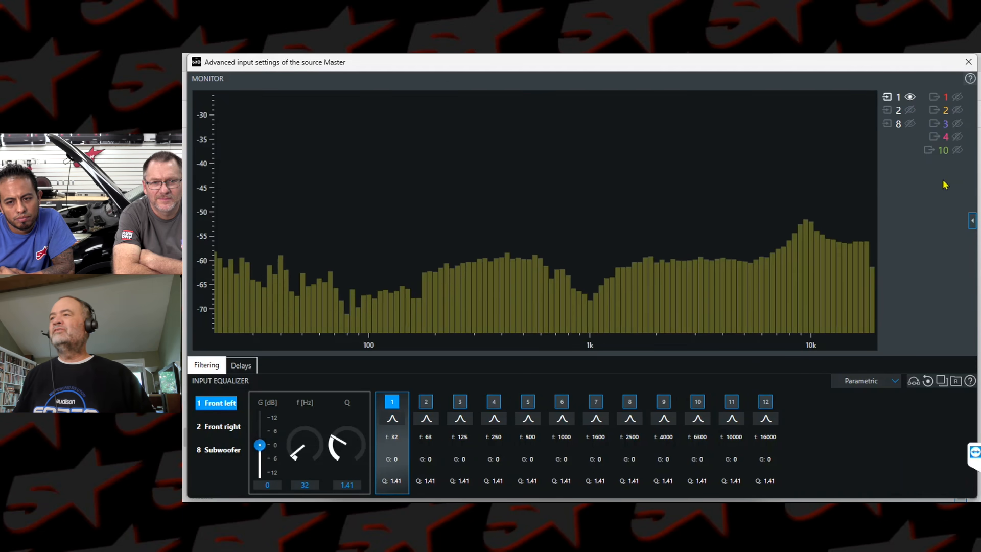
Step: Add a Flat target curve to the monitor, place it at about -57 dB, and dismiss the Windows Update notification
click(972, 221)
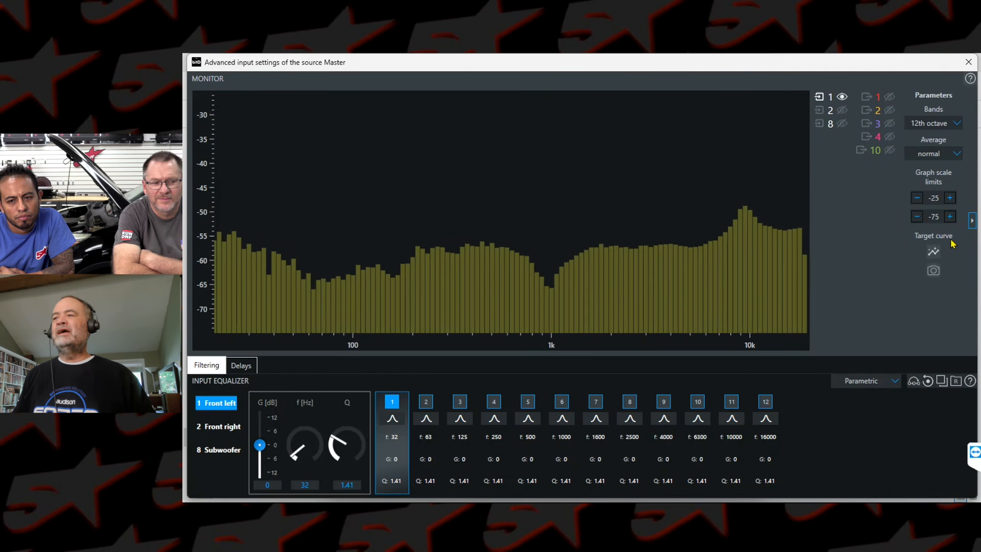
click(933, 252)
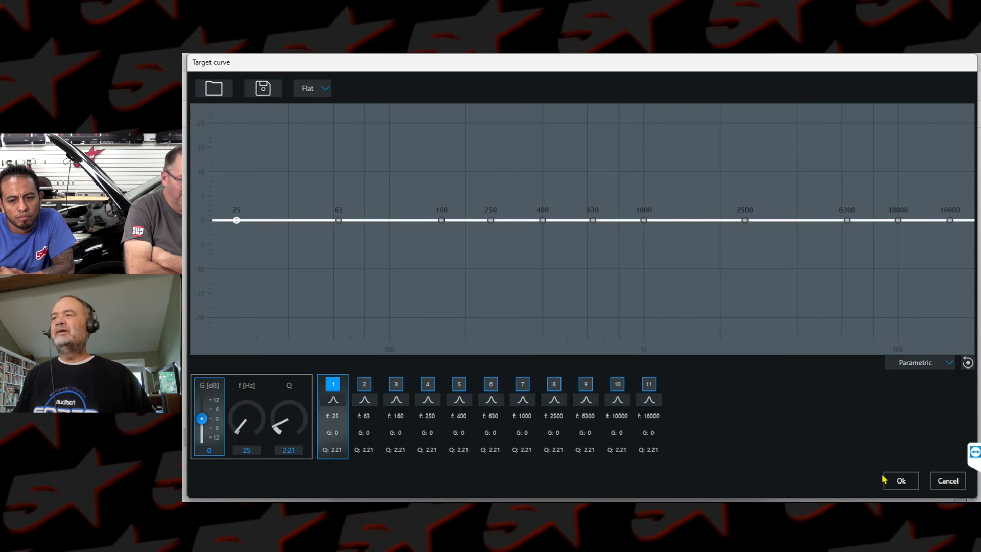
click(886, 479)
drag(933, 297, 934, 305)
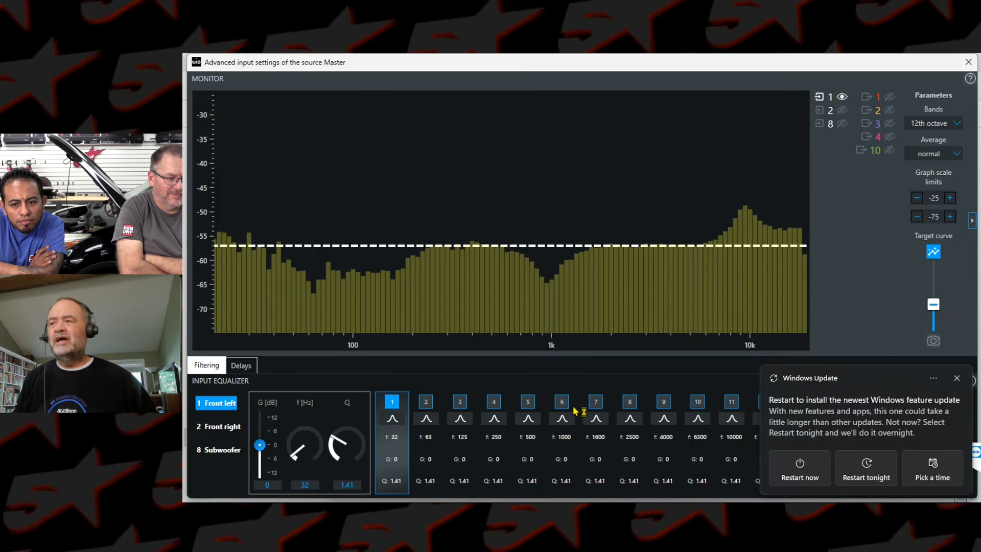
click(957, 379)
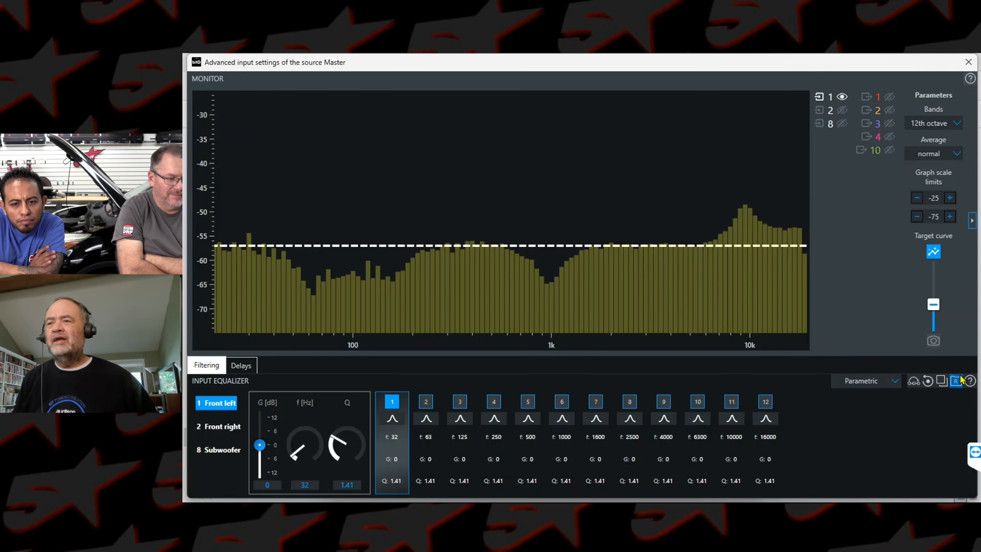
Step: Set Front left equalizer band 6 to 950 Hz with a gain of 7.9 dB and a Q of 3.12
click(564, 402)
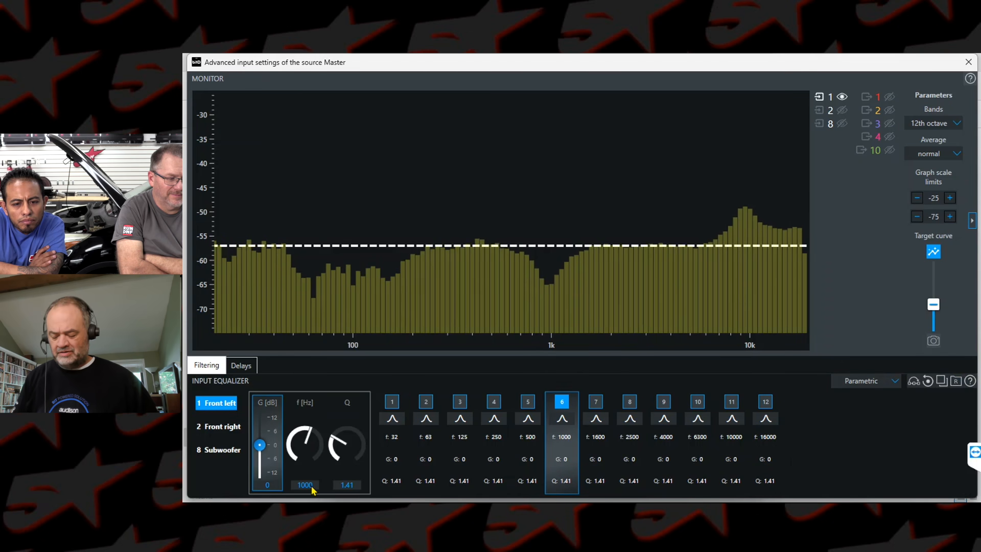
text(9)
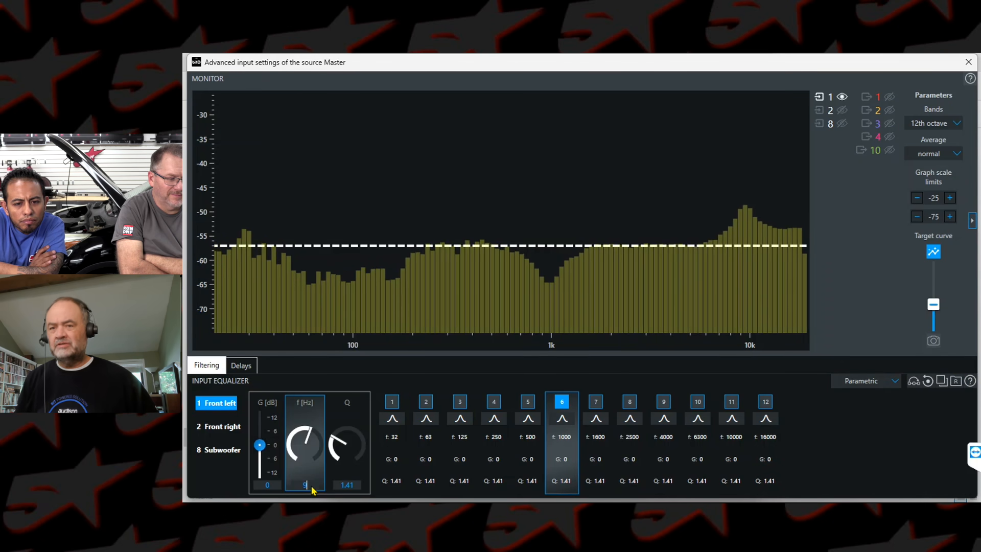
text(50)
key(Return)
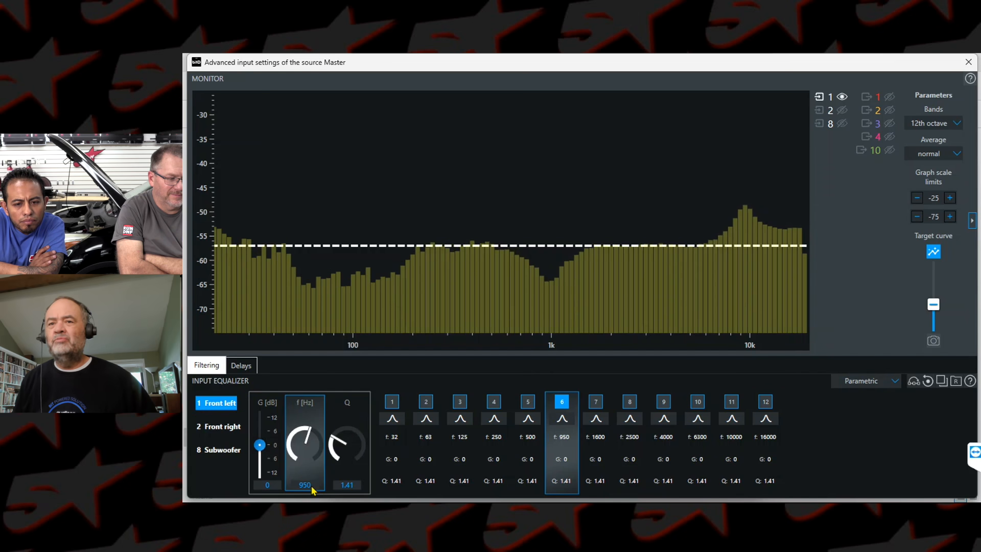
drag(258, 447, 259, 431)
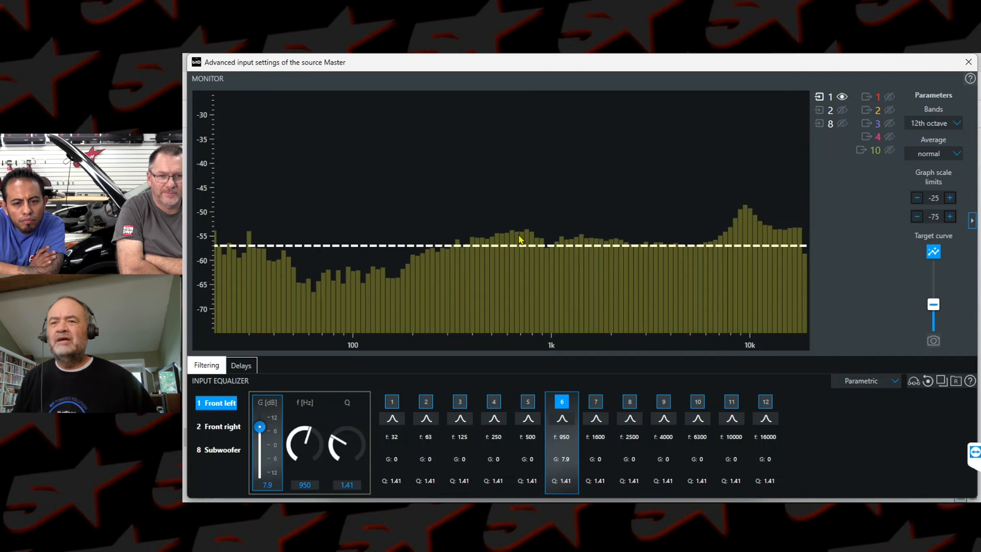
drag(329, 444, 347, 437)
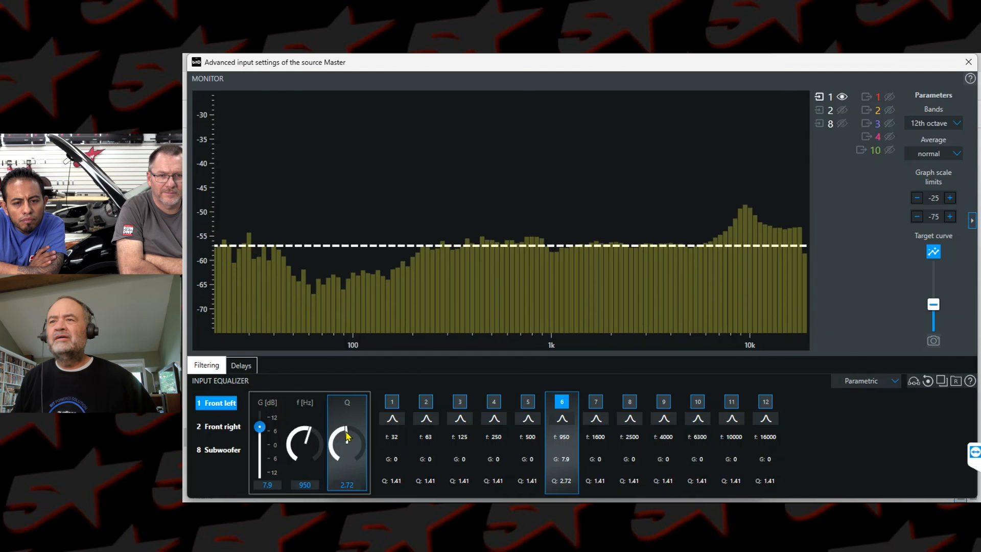
drag(347, 436, 351, 435)
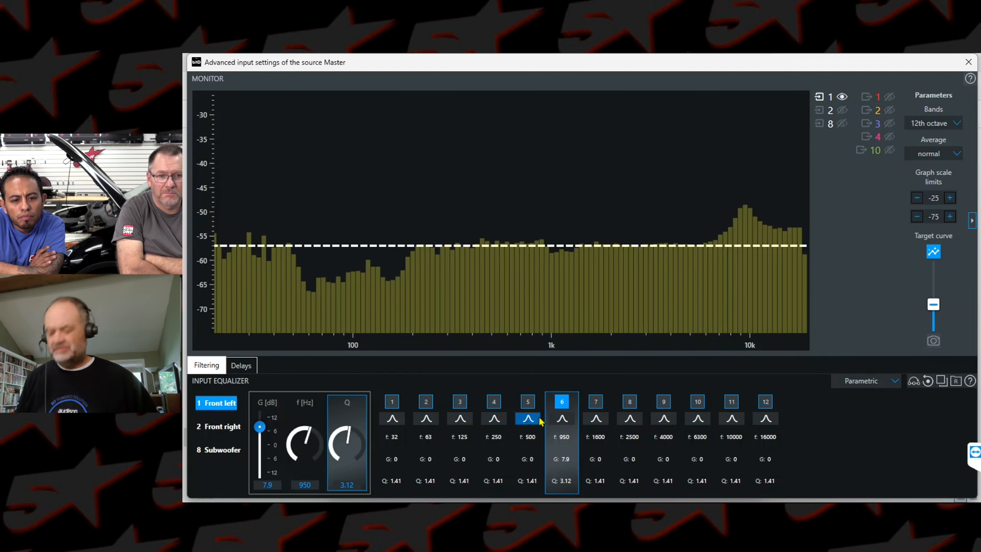
Step: Fine-tune band 6 of the Front left equalizer to a gain of 9.1 dB and a frequency of 1004 Hz
click(261, 428)
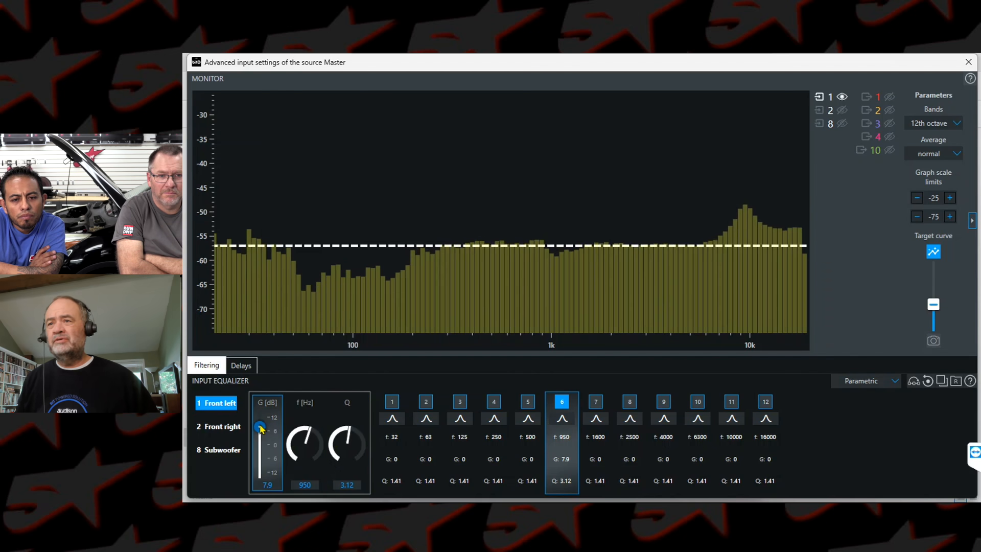
drag(261, 429, 261, 428)
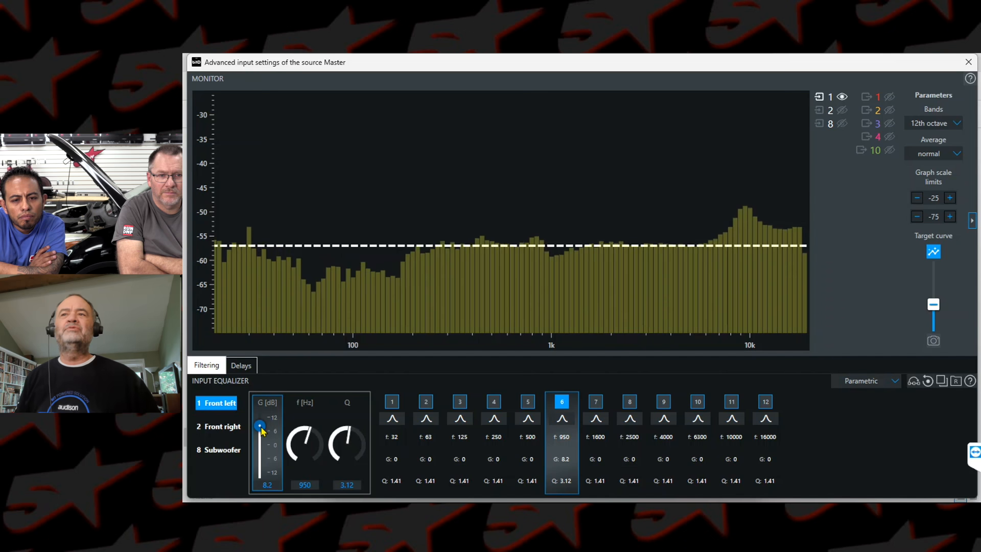
key(Up)
key(Up)
key(Up)
key(Up)
key(Up)
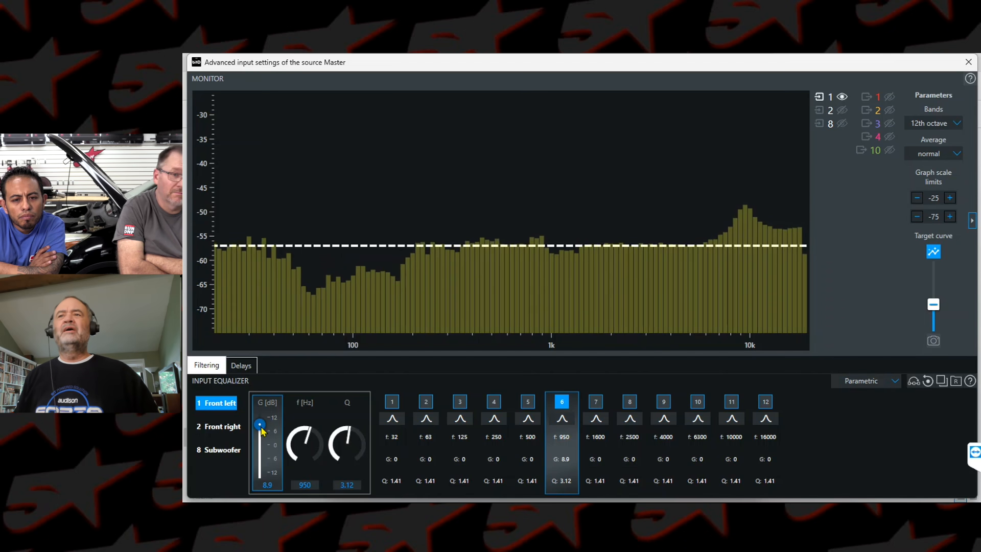
key(Up)
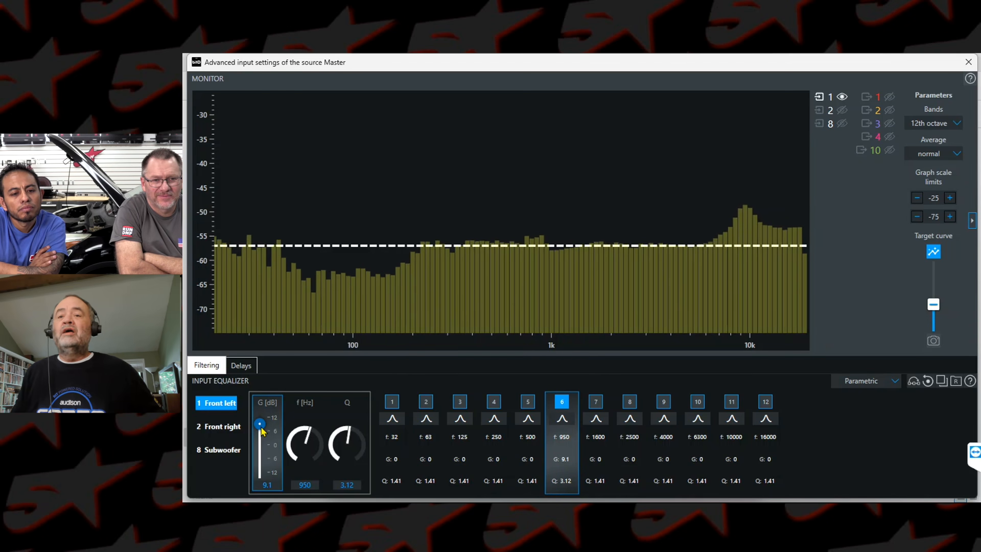
click(311, 435)
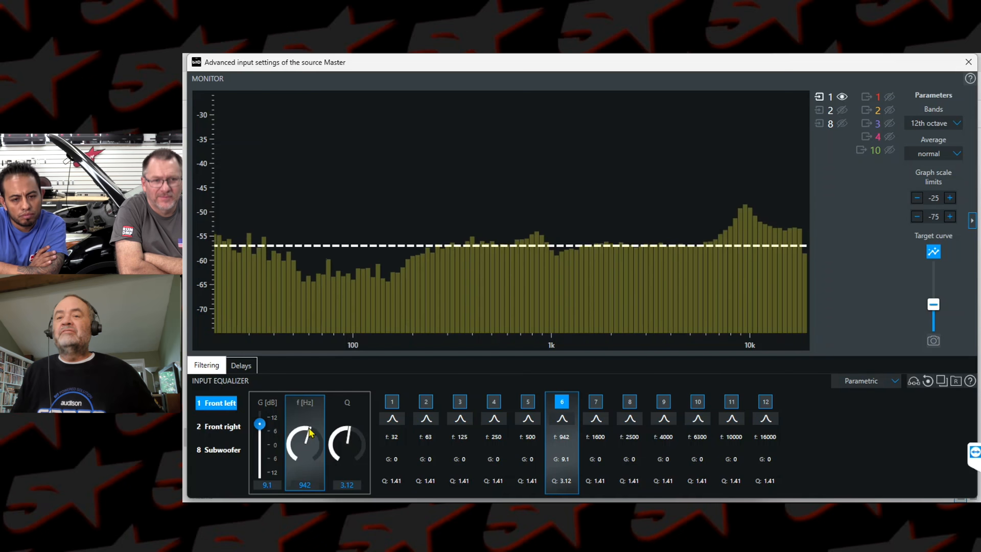
scroll(311, 432, up, 2)
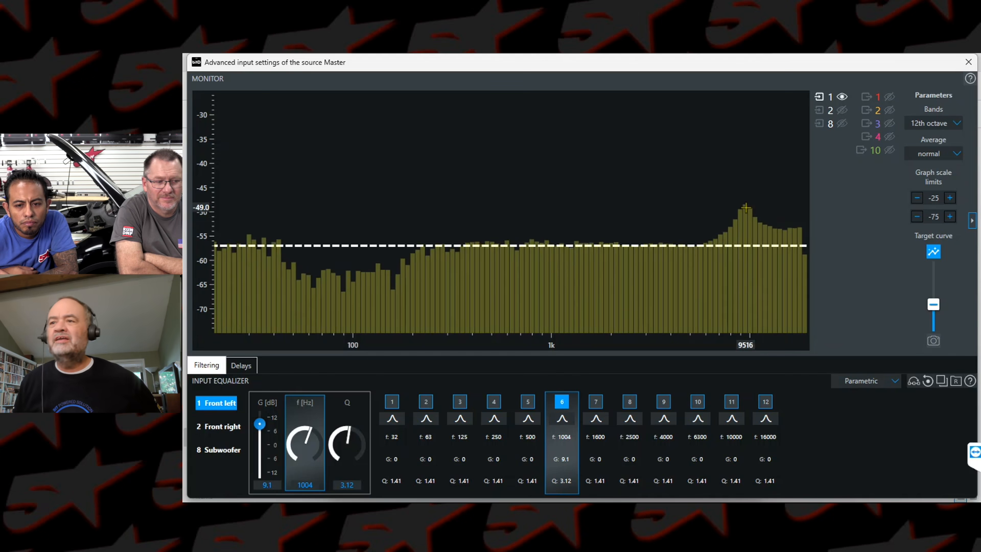
Step: Cut the 10000 Hz band 11 of the Front left input to -8.9 dB and set its Q to 2.86
click(732, 404)
drag(259, 445, 261, 455)
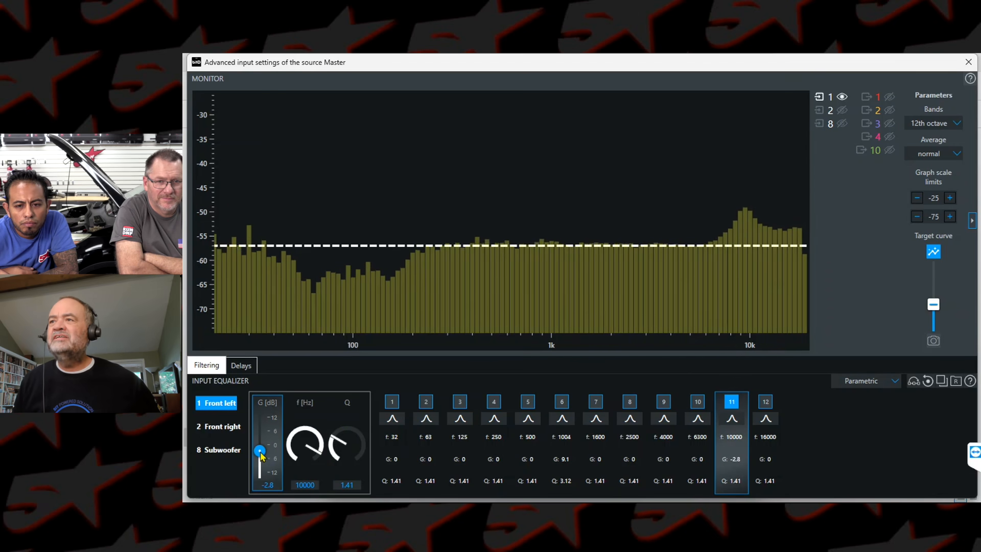
drag(262, 453, 261, 464)
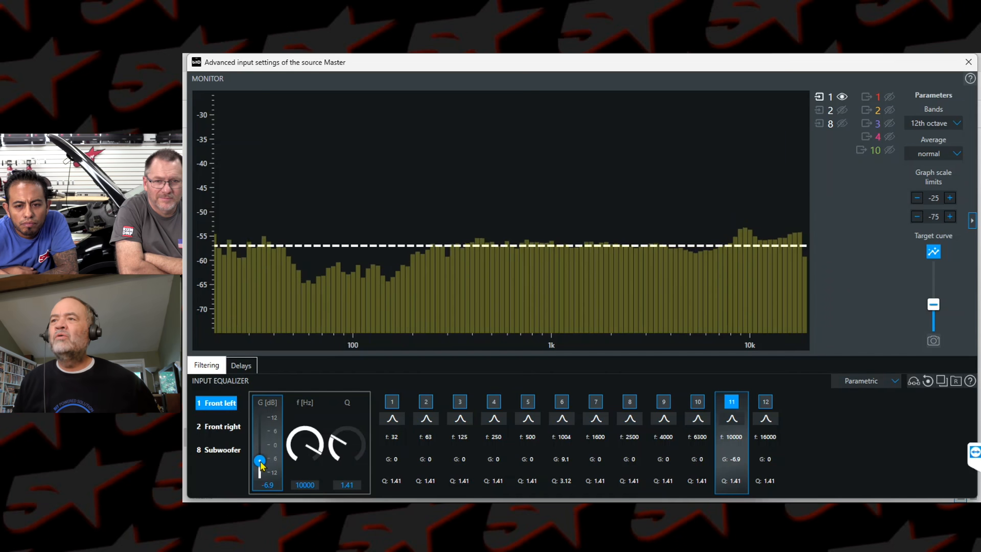
drag(261, 464, 261, 467)
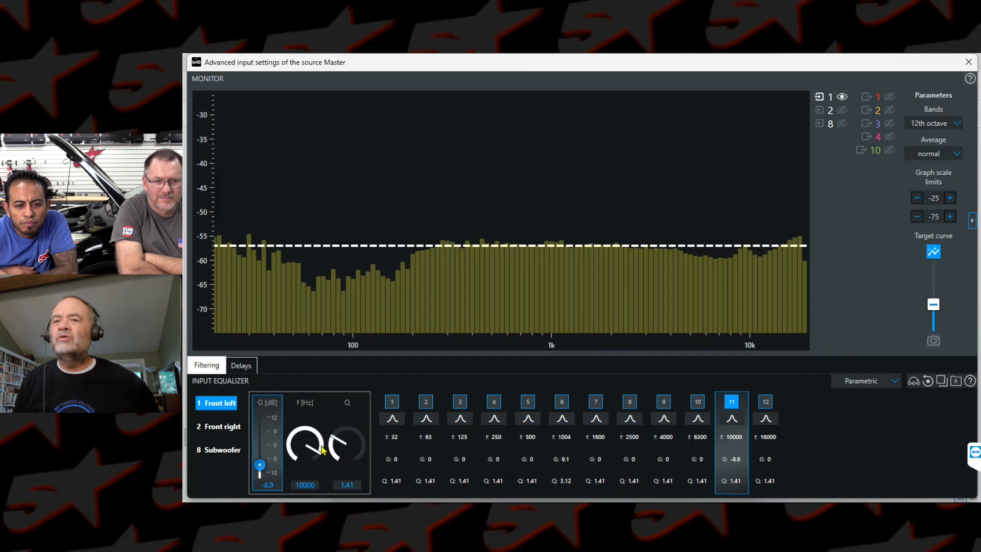
drag(330, 437, 339, 434)
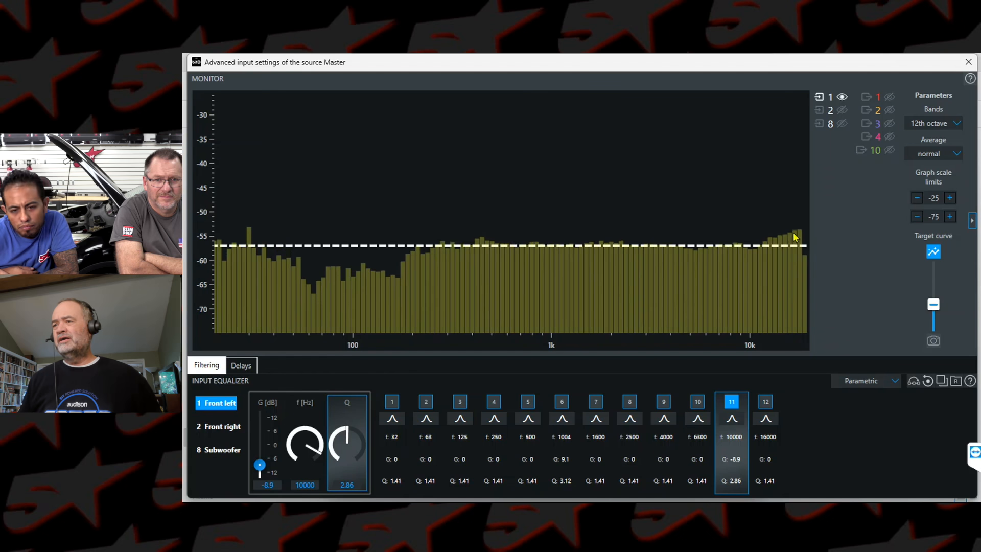
Step: Change the 16000 Hz band 12 to a high-shelf filter with a gain of -3.1 dB
click(769, 419)
click(732, 434)
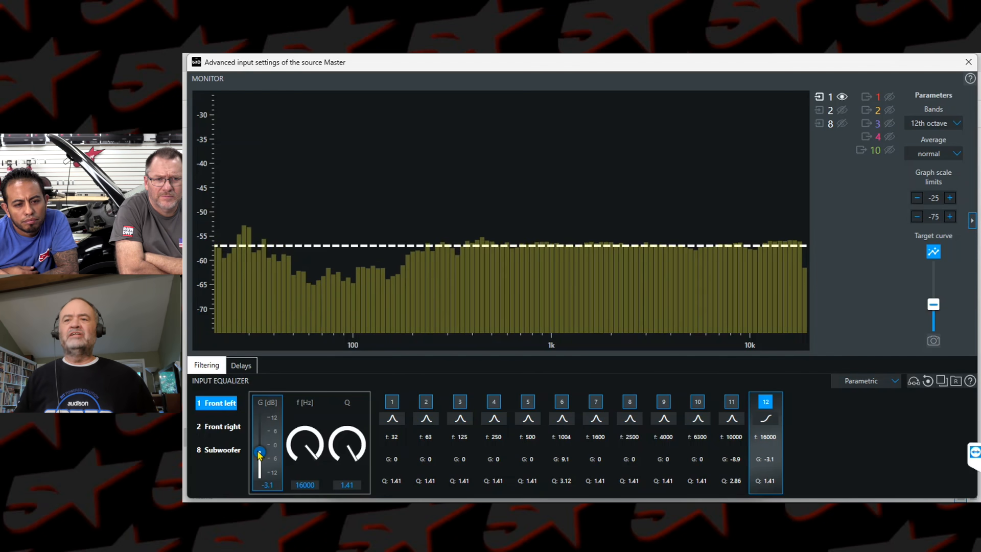
click(394, 420)
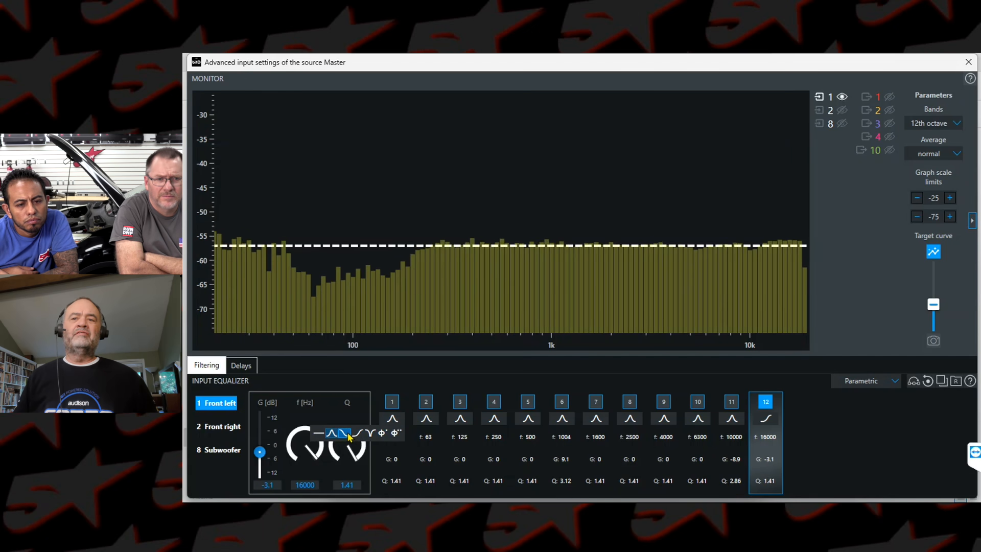
click(393, 420)
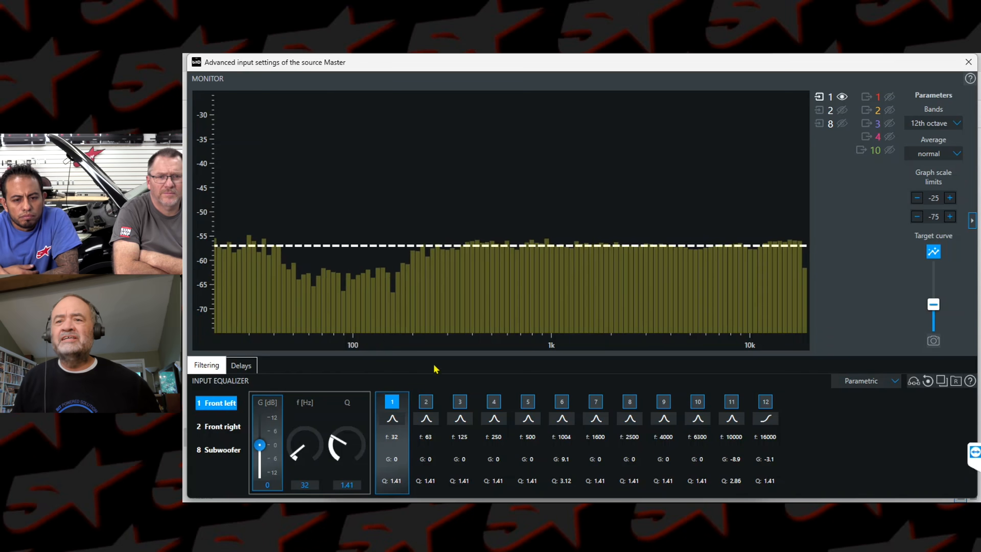
Step: Set band 3 to 150 Hz with a gain of 6.6 dB, and boost the 63 Hz band 2 to 8.2 dB
click(460, 402)
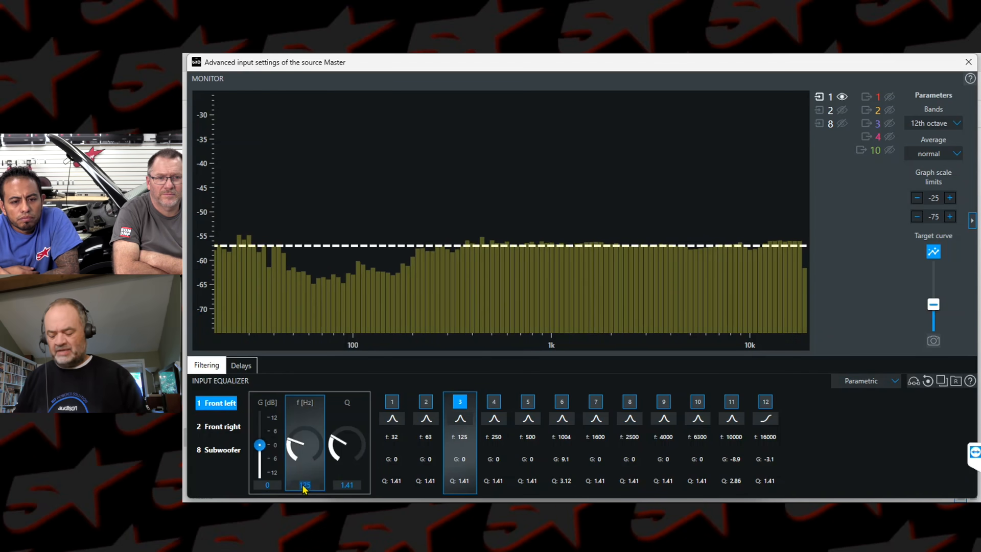
text(150)
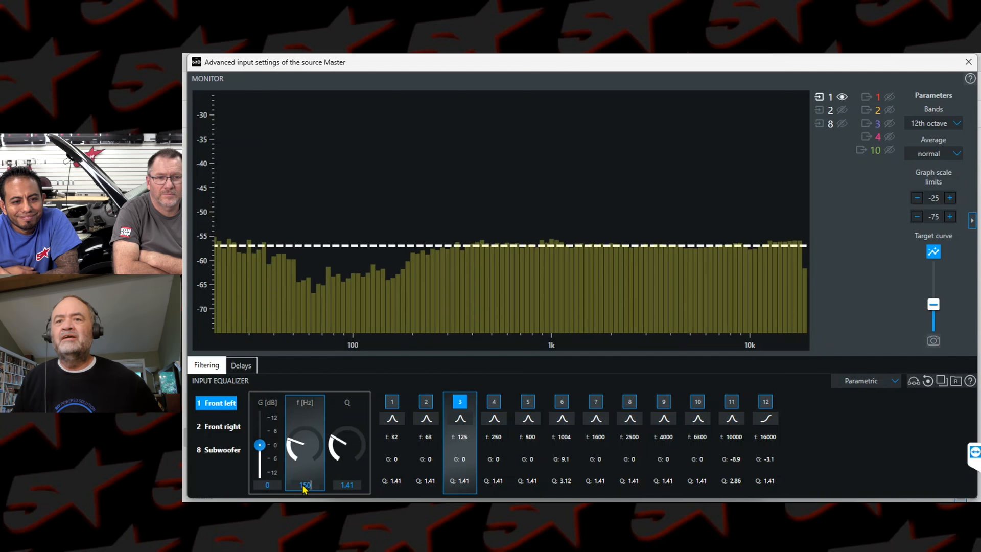
key(Return)
drag(261, 446, 262, 433)
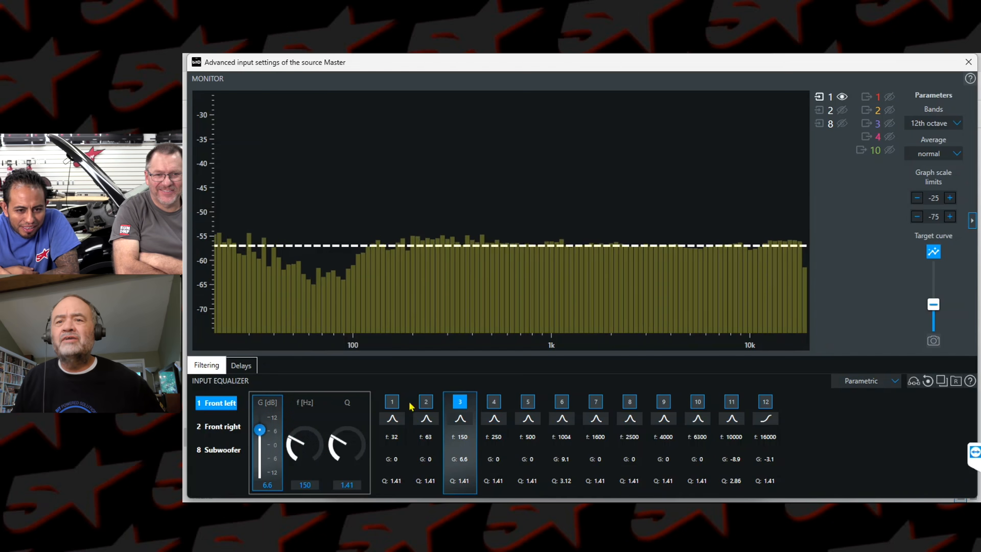
click(426, 401)
drag(260, 444, 262, 427)
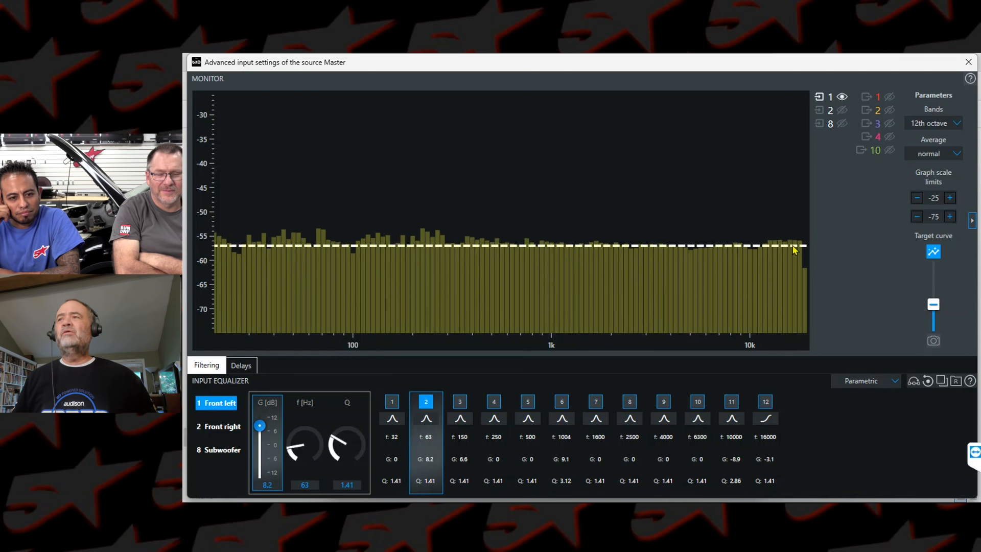
Step: Switch the monitor from input 1 to input 2 and copy the Front left equalizer settings to Front right
click(843, 98)
click(843, 111)
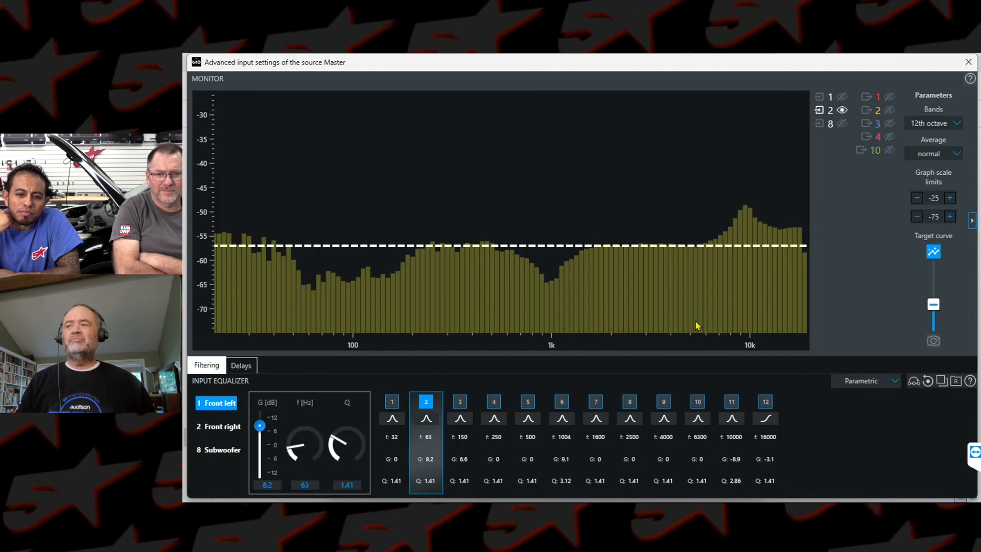
click(943, 387)
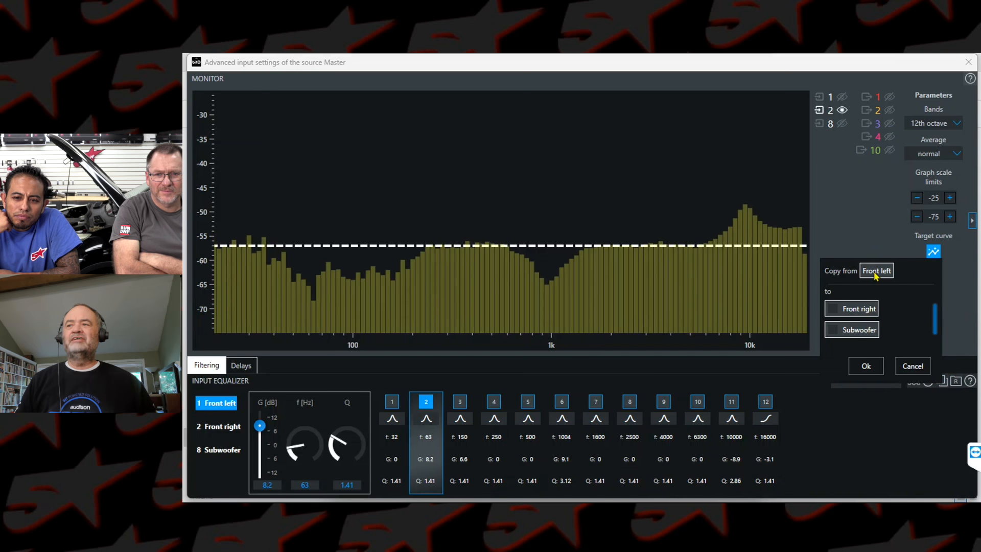
click(833, 309)
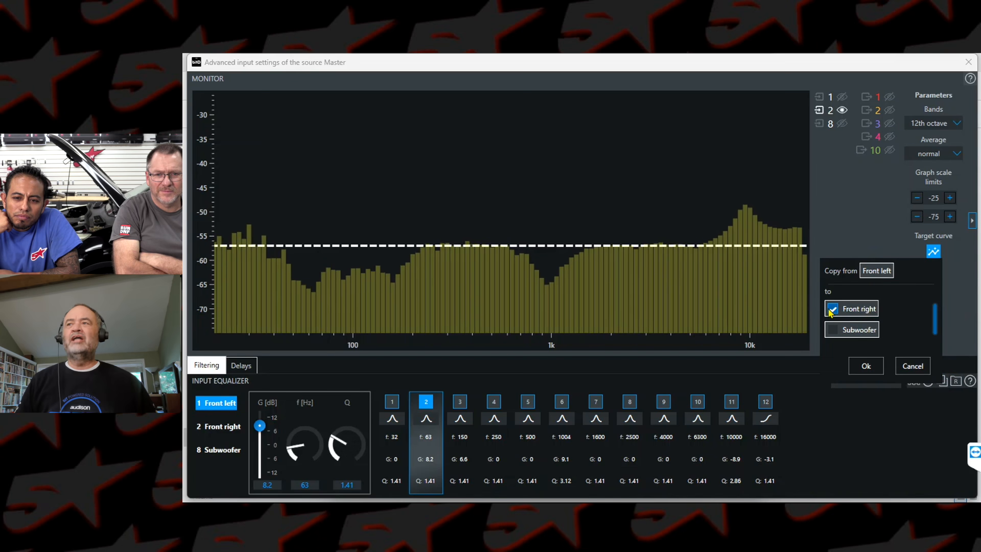
click(865, 367)
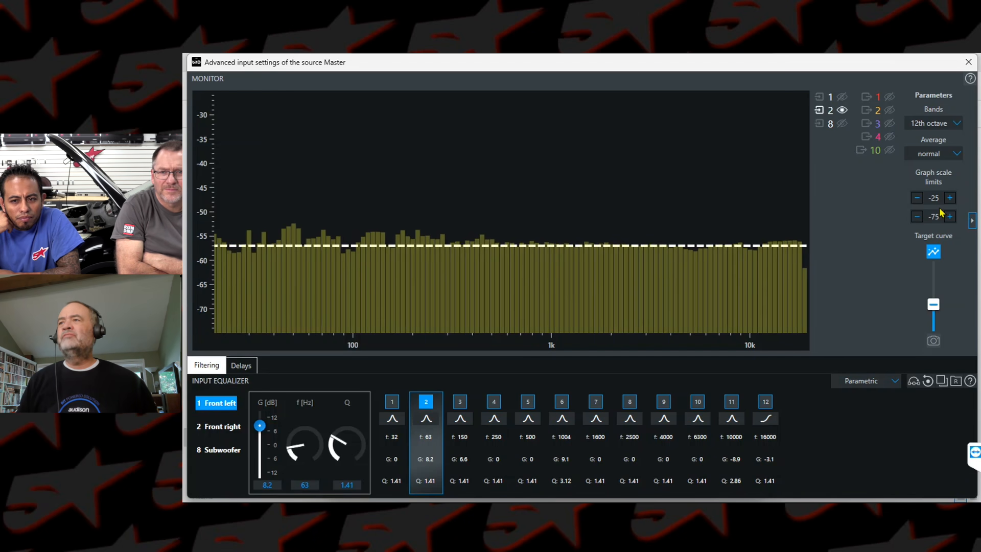
Step: Display inputs 1 and 2 together on the monitor and open the input channel delays
click(842, 111)
click(844, 125)
click(843, 124)
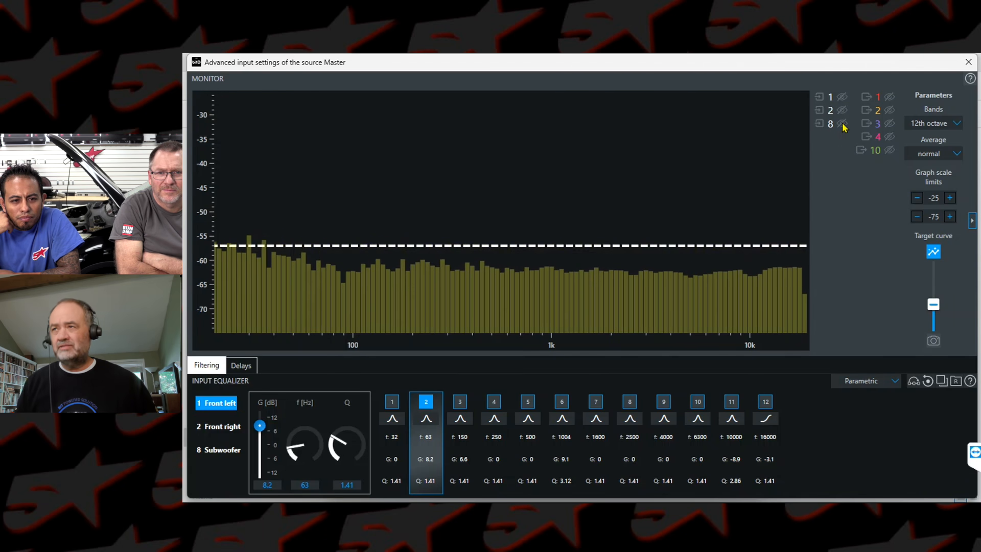
click(842, 98)
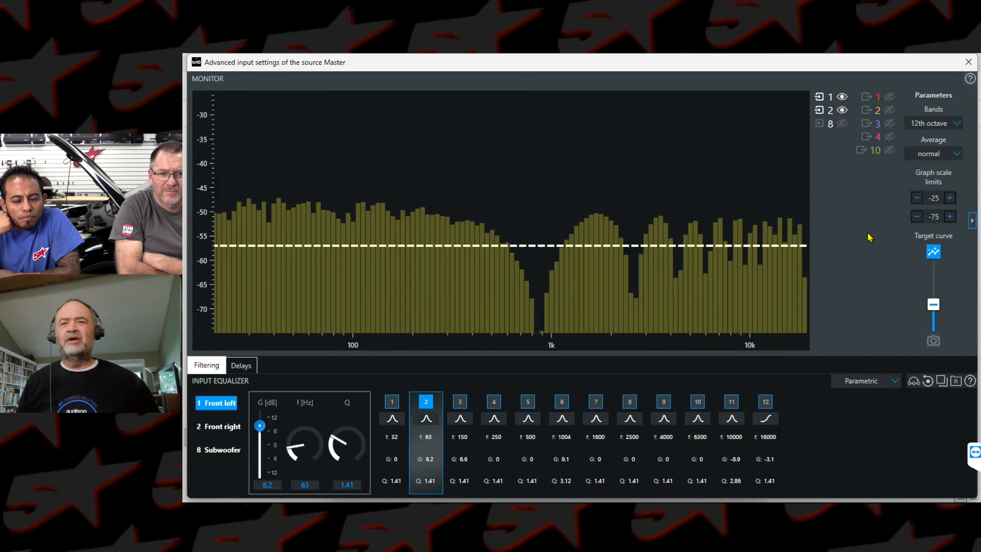
click(243, 366)
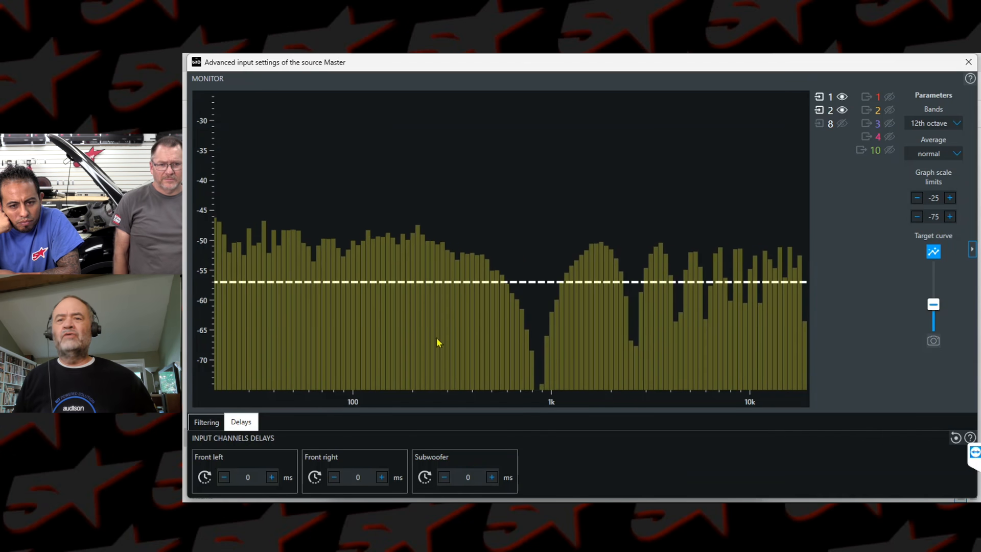
Step: Try delaying the Front right input by 0.13 ms
click(382, 478)
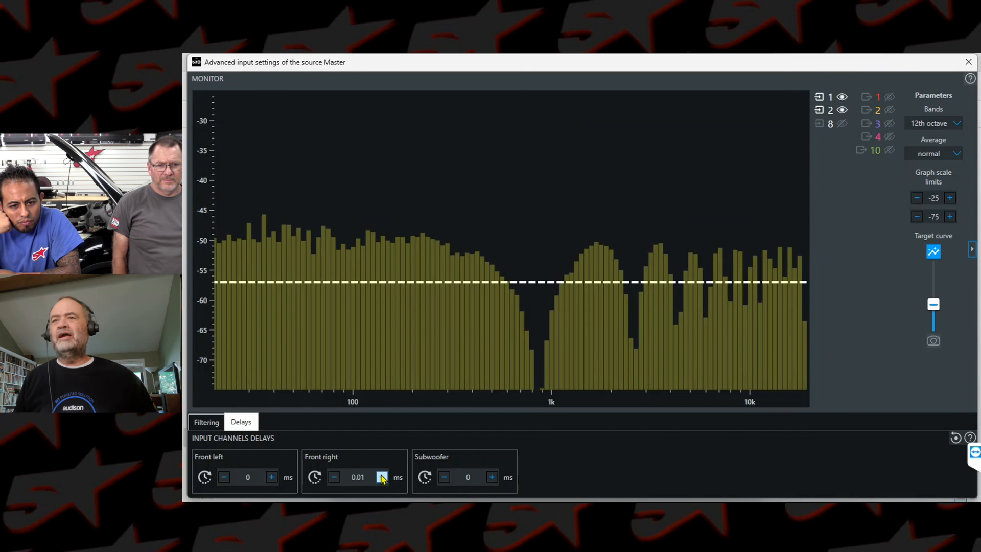
click(381, 478)
click(382, 477)
click(382, 477)
click(382, 477)
click(382, 477)
click(382, 477)
click(382, 477)
click(381, 477)
click(382, 478)
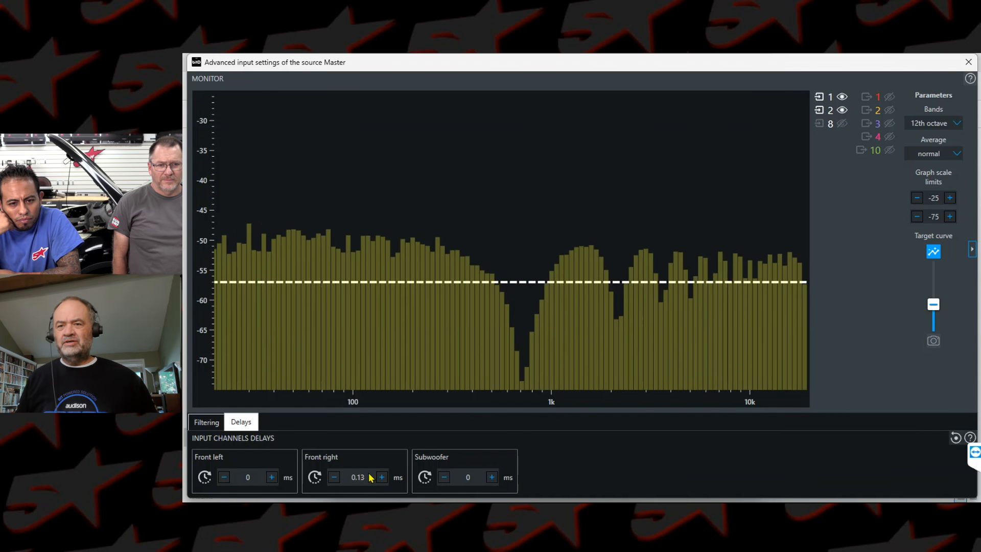
Step: Reset the Front right input delay to 0 ms
double_click(366, 478)
text(0)
key(Return)
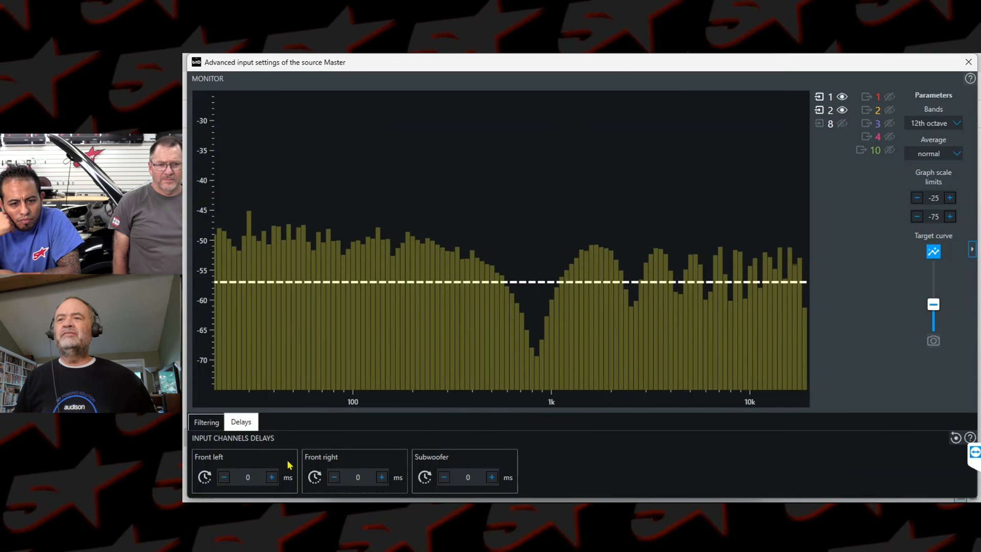
Step: Increase the Front left input delay to 0.56 ms
click(272, 477)
click(271, 478)
click(271, 478)
click(271, 477)
click(271, 478)
click(272, 478)
click(271, 477)
click(272, 478)
click(271, 477)
click(272, 477)
click(272, 477)
click(272, 477)
click(272, 477)
click(272, 477)
click(272, 477)
click(272, 477)
click(272, 477)
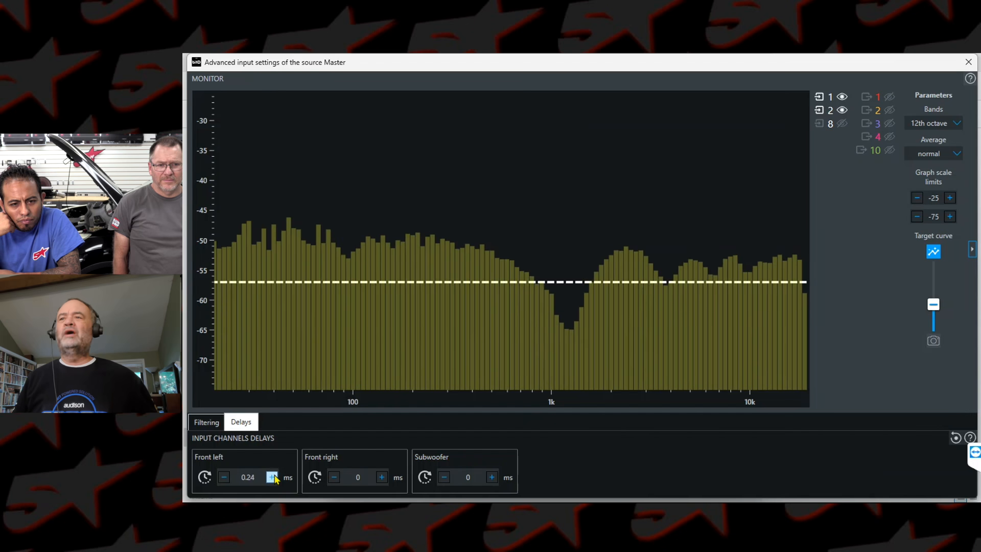
click(272, 477)
click(272, 477)
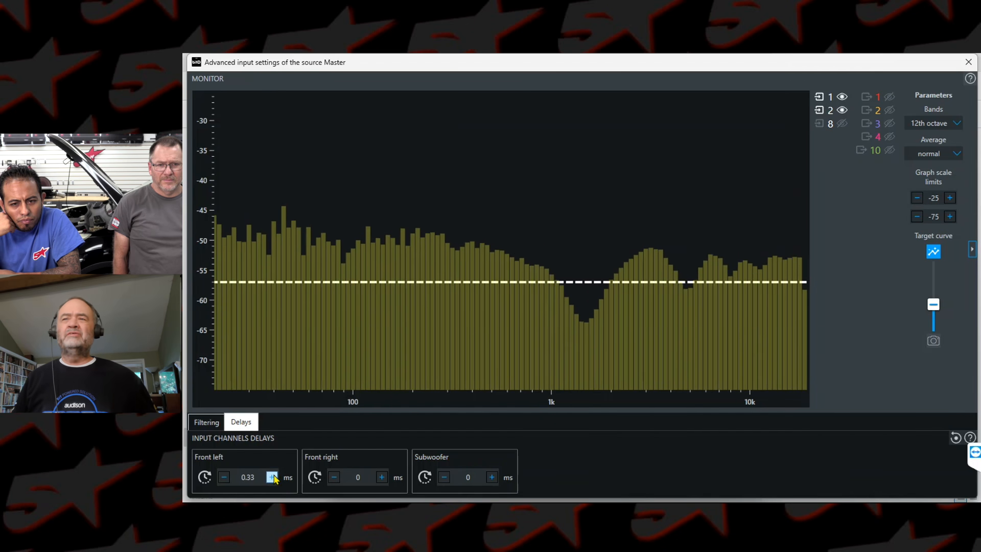
click(272, 478)
click(272, 478)
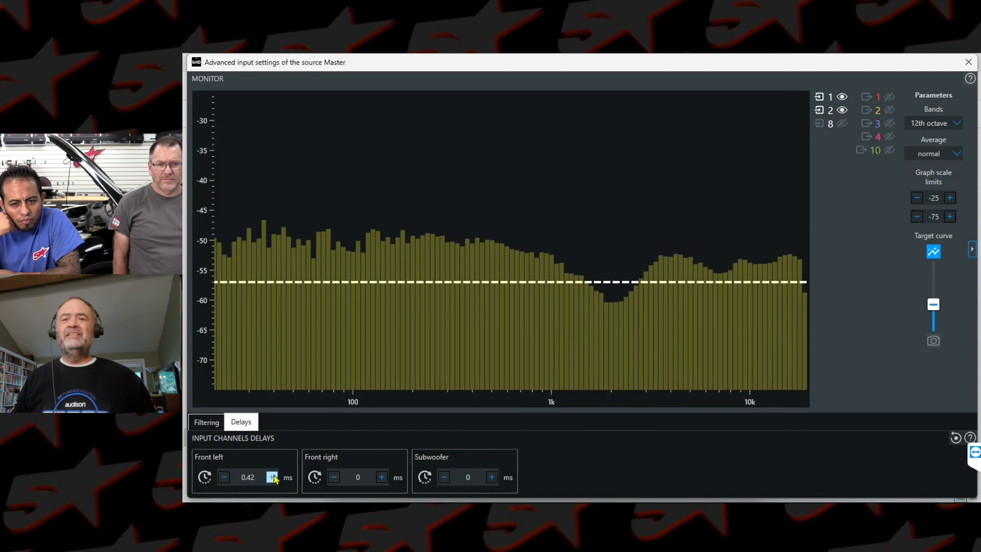
click(272, 477)
click(272, 477)
click(272, 477)
click(272, 477)
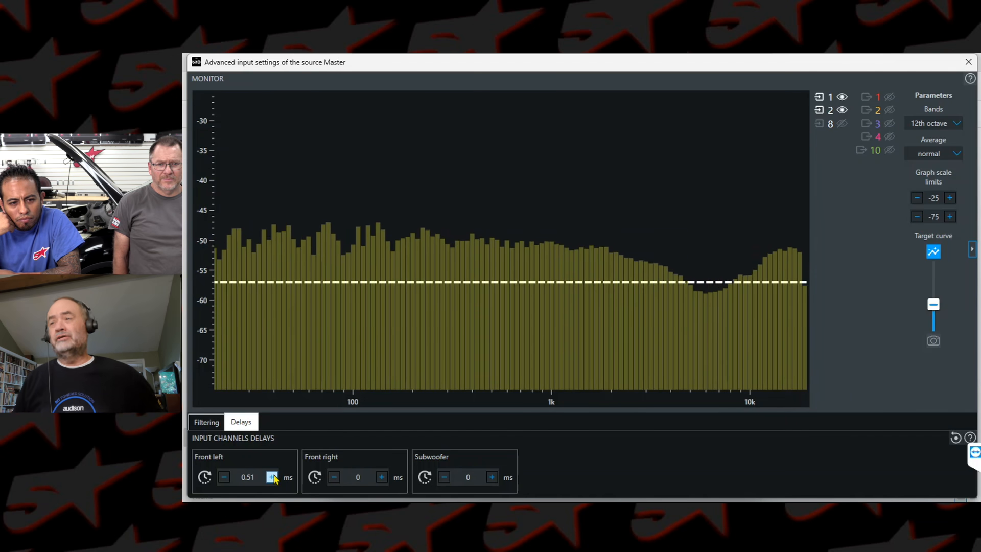
click(271, 478)
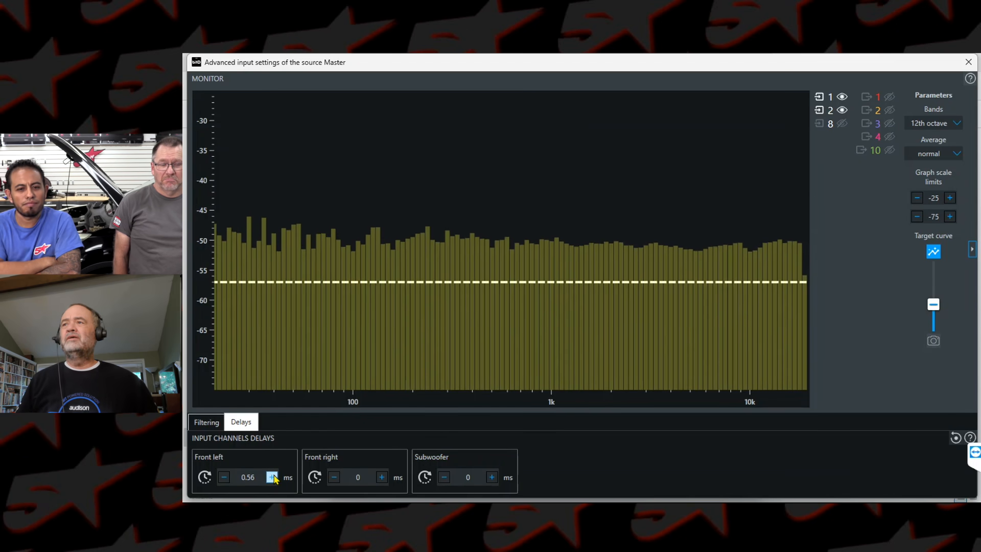
Step: Hide inputs 1 and 2 on the monitor and display only input 8
click(843, 97)
click(842, 110)
click(842, 124)
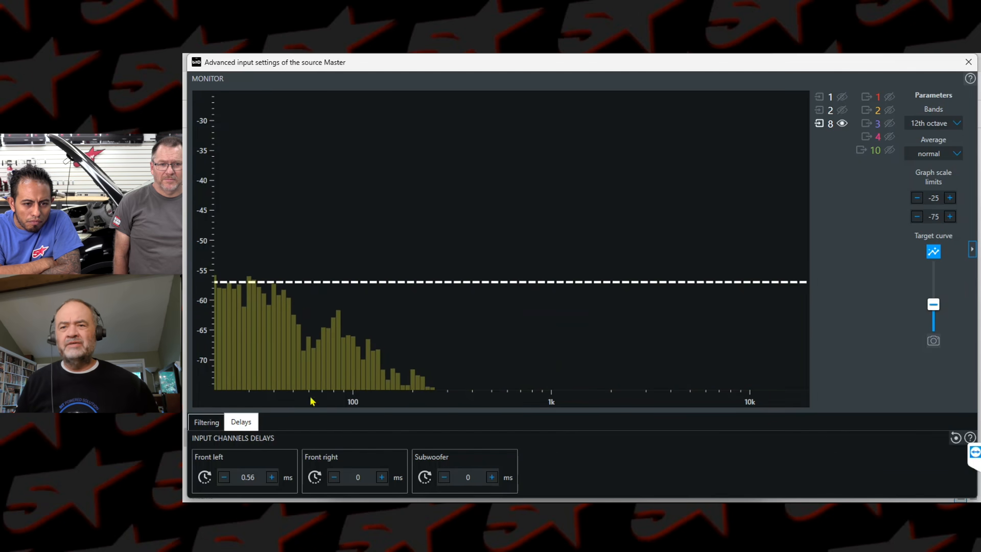
Step: In the Subwoofer input equalizer, boost the 63 Hz band 2 to 7.7 dB and set band 3 to 150 Hz with 5.4 dB gain
click(207, 422)
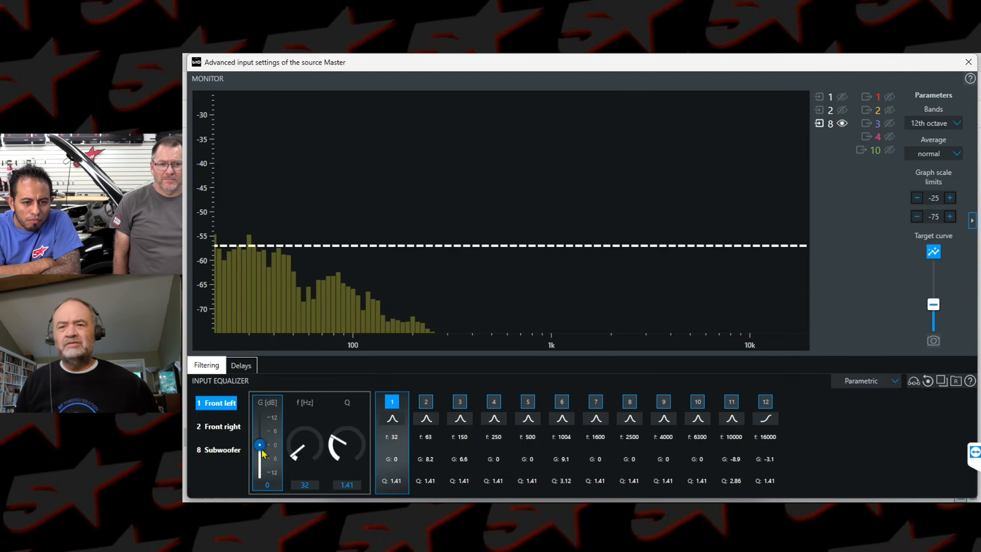
click(207, 452)
click(423, 408)
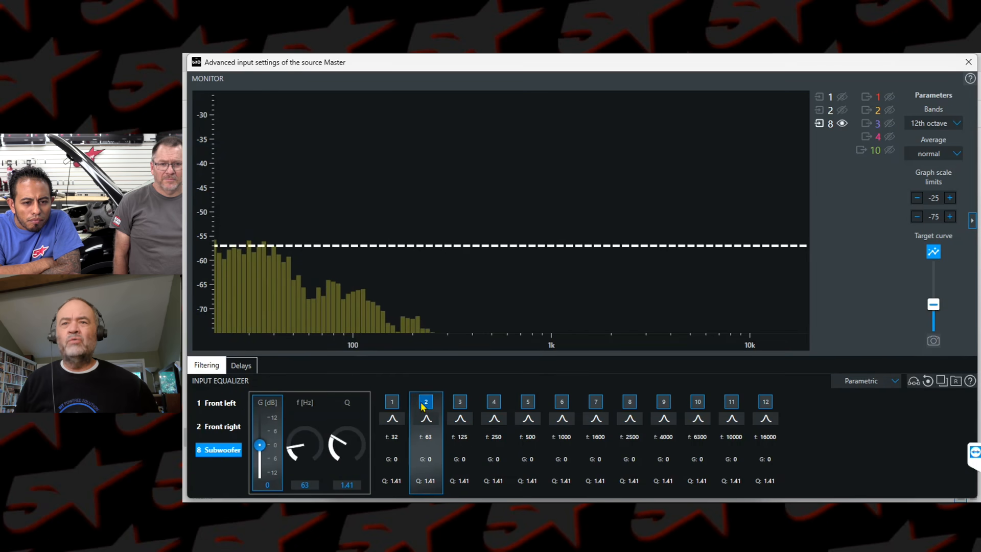
drag(259, 443, 260, 431)
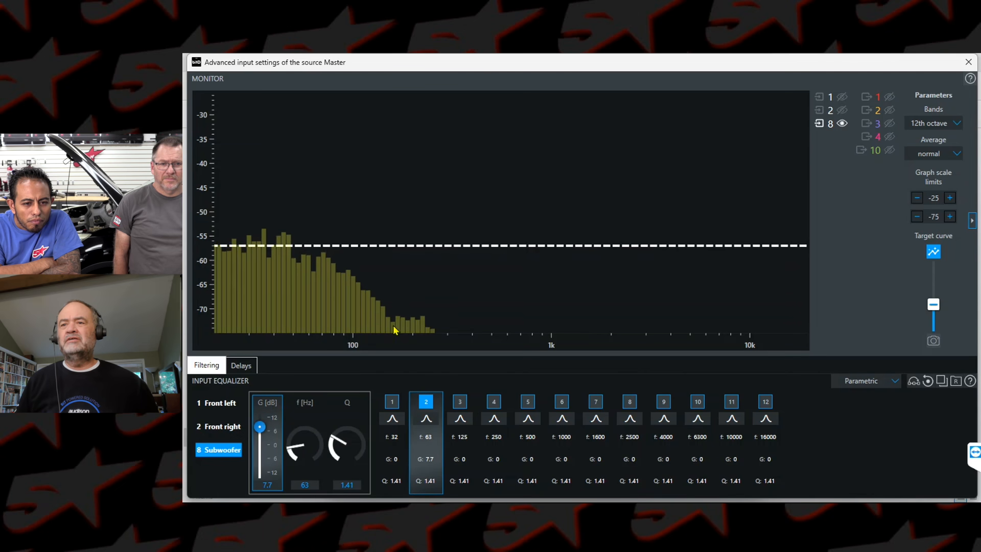
click(461, 401)
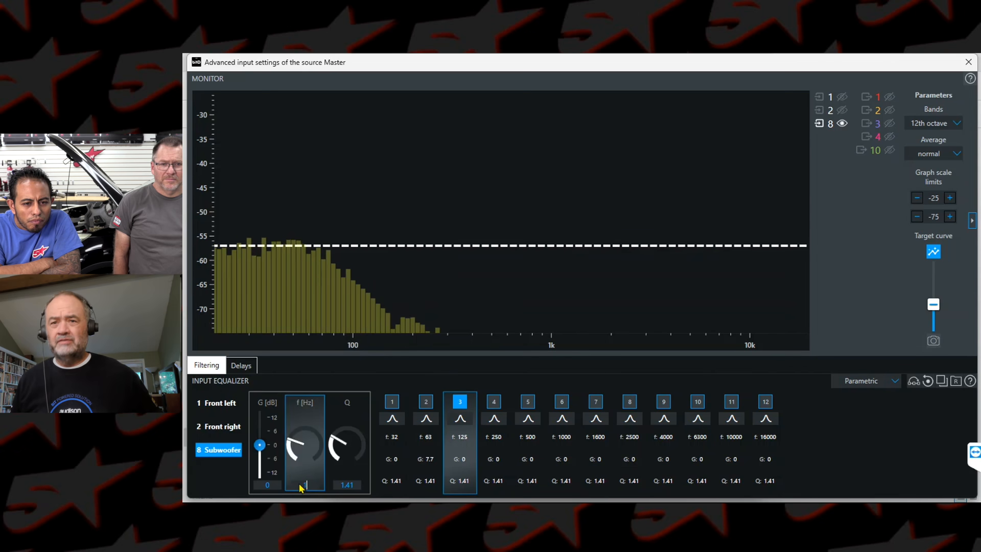
drag(260, 447, 260, 434)
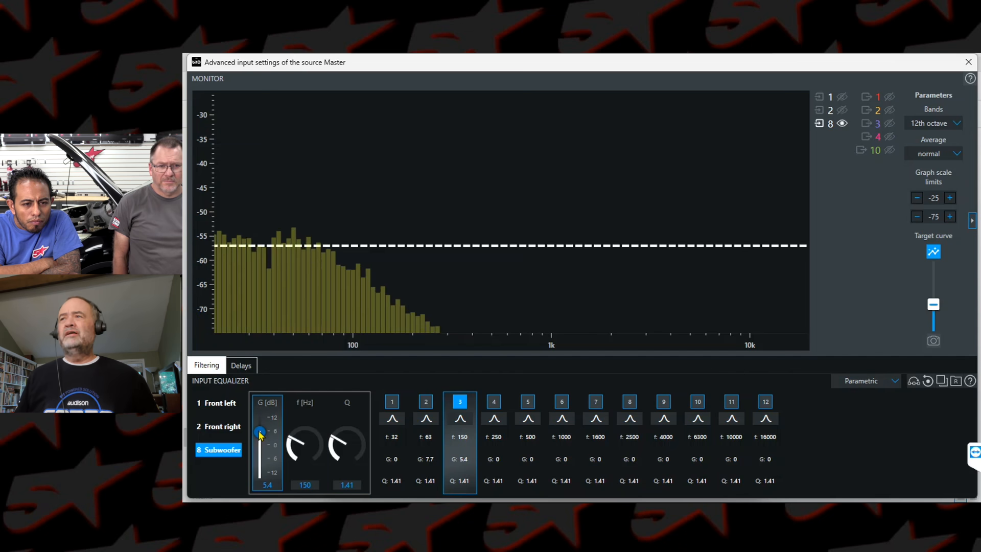
Step: Display inputs 1, 2 and 8 together on the monitor and try a 0.56 ms delay on the Subwoofer input
click(842, 97)
click(843, 110)
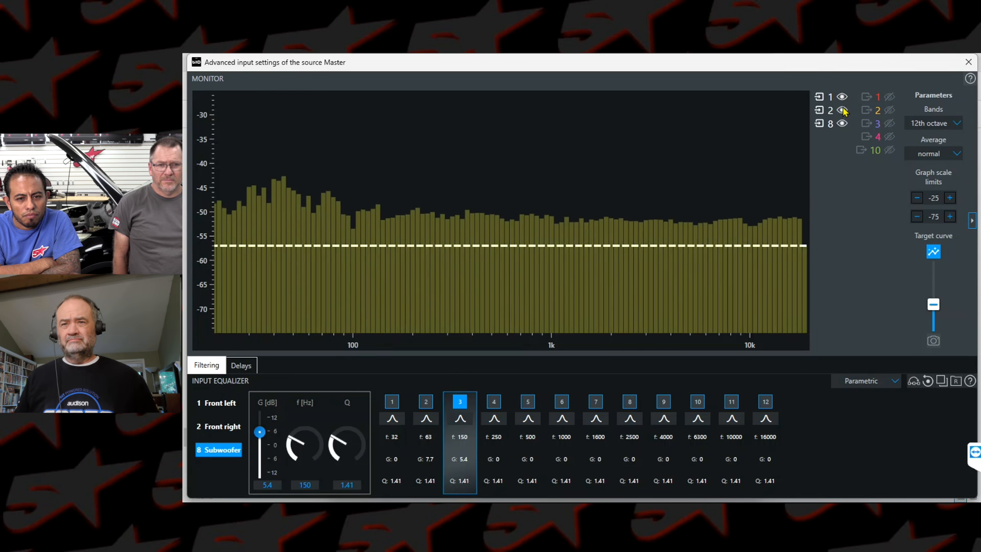
click(240, 365)
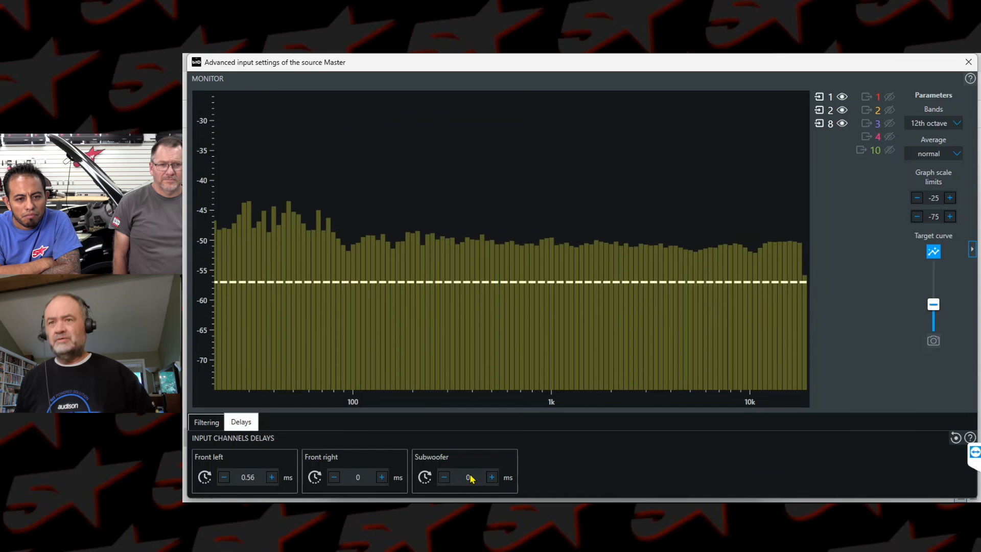
text(.56)
key(Return)
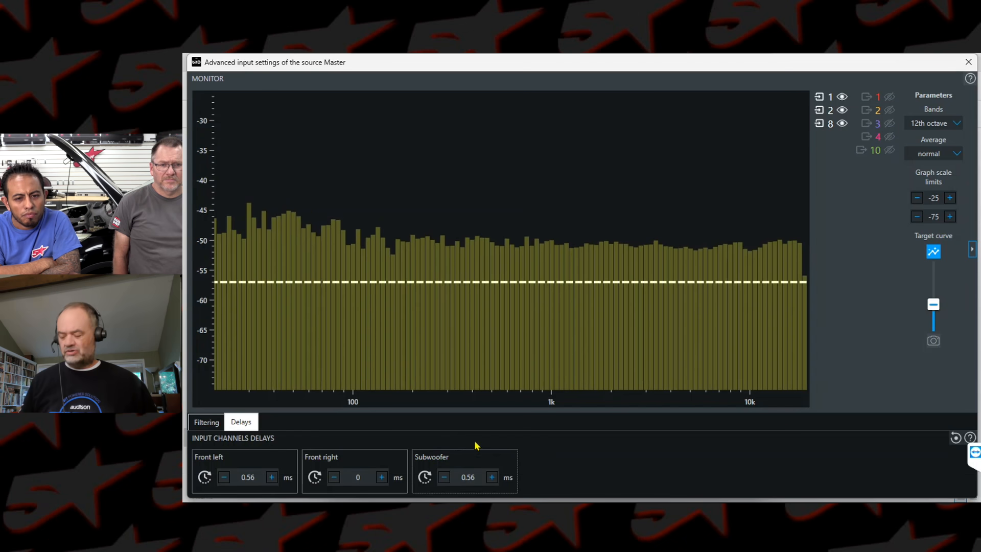
Step: Reset the Subwoofer input delay to 0 ms
click(475, 480)
key(BackSpace)
key(BackSpace)
key(BackSpace)
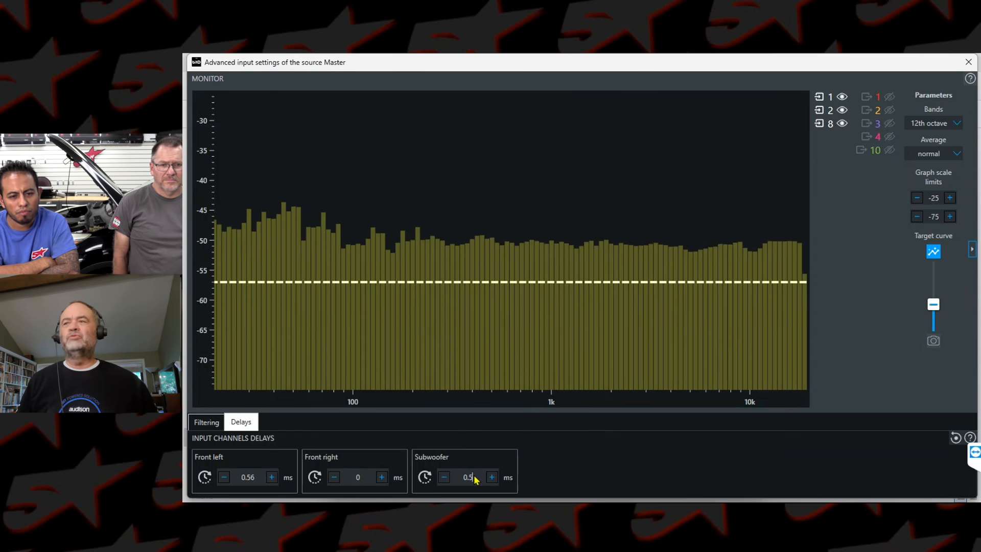
key(Return)
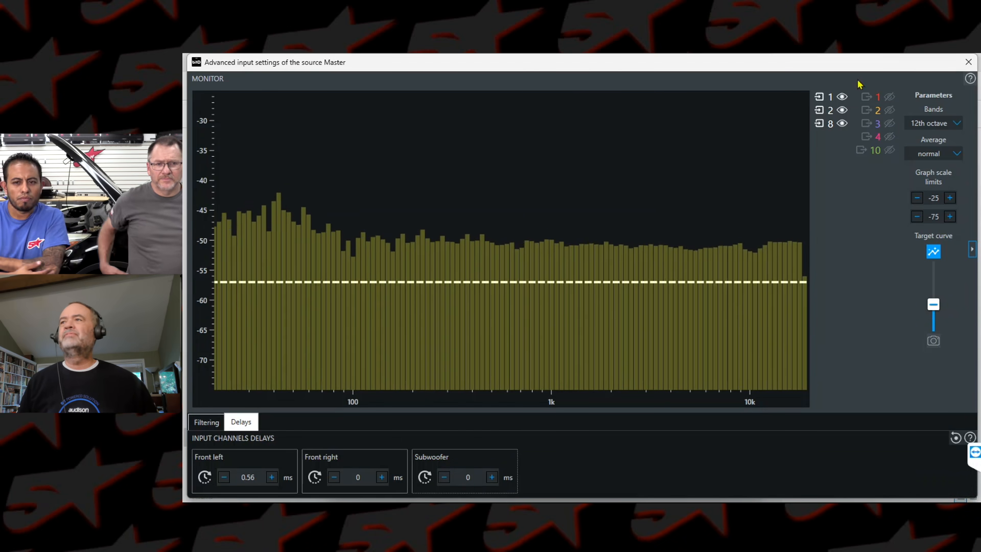
Step: Hide all three inputs on the monitor and close the advanced input settings of the Master source
click(842, 124)
click(843, 110)
click(842, 97)
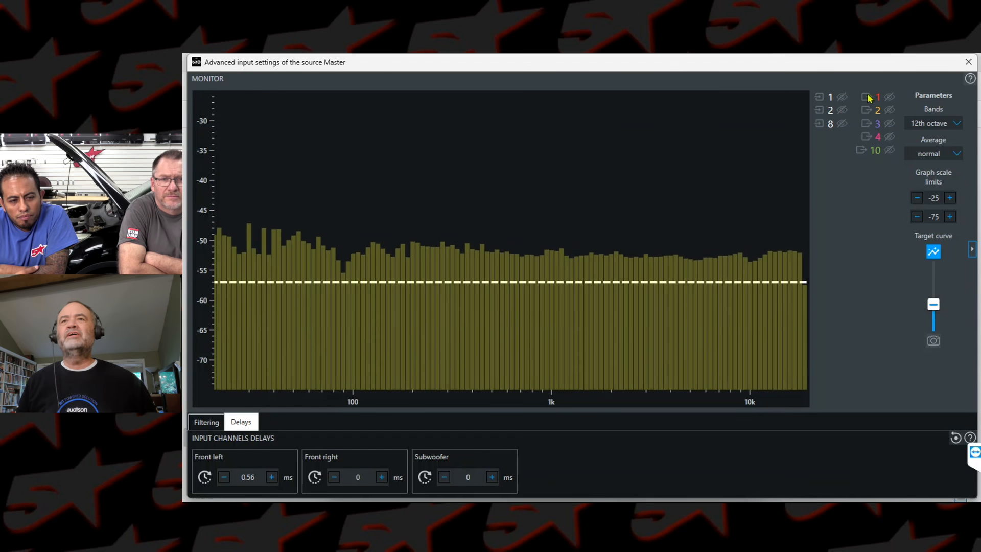
click(968, 62)
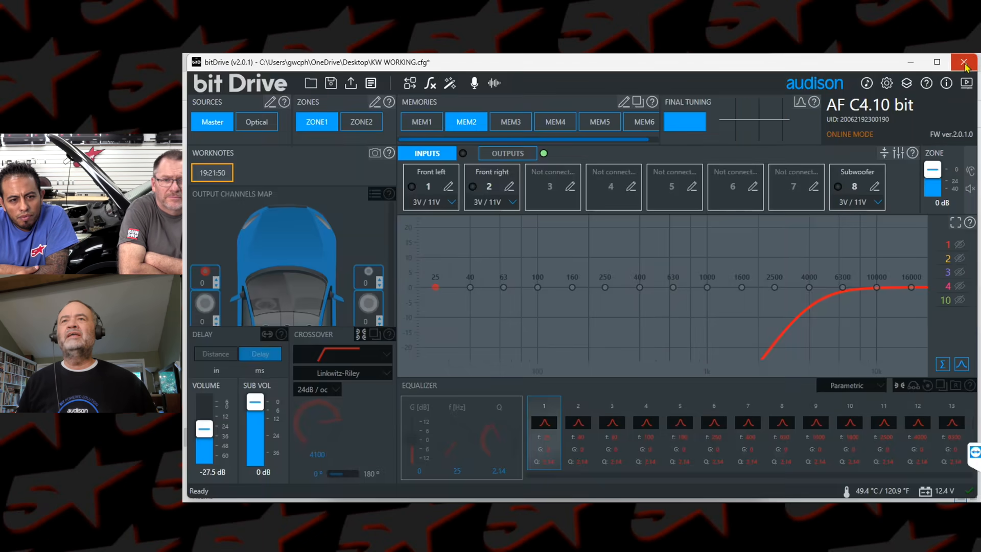
Step: Finalize the device with the current settings and acknowledge the notice
click(351, 84)
click(558, 326)
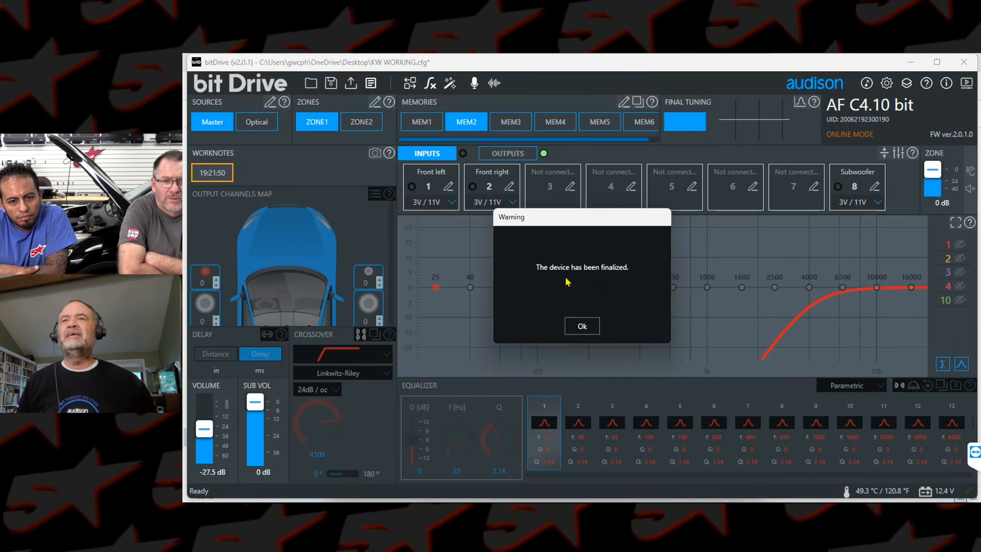
click(581, 325)
Step: Save the configuration as KW WORKING.cfg on the Desktop, replacing the existing file
click(331, 84)
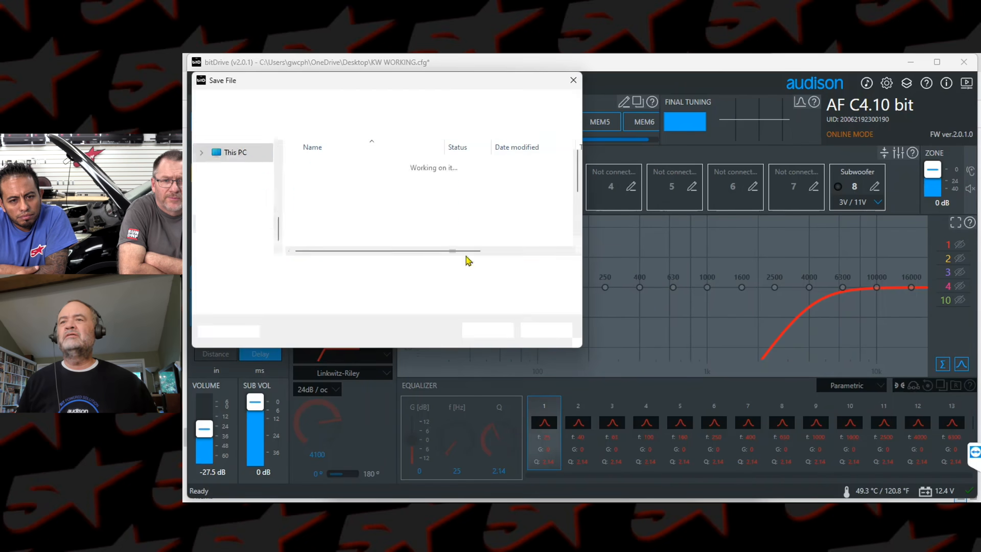
click(490, 330)
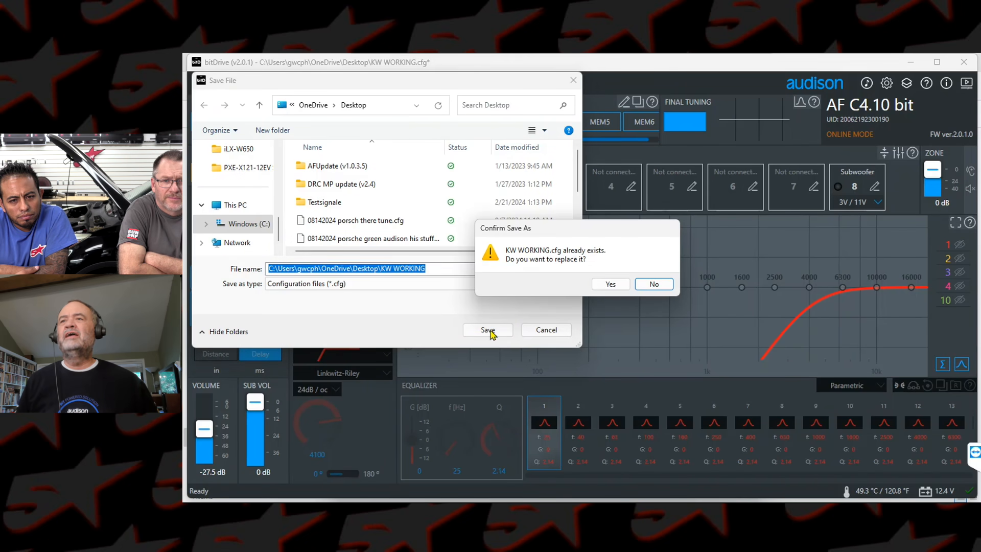
click(610, 284)
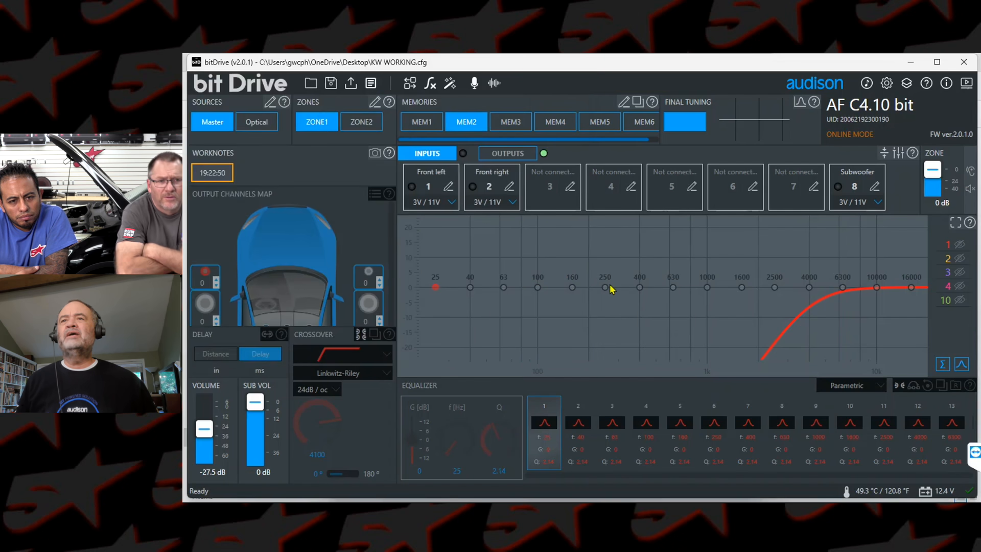
Step: Show the output channels and launch the ACCORDO wizard
click(496, 154)
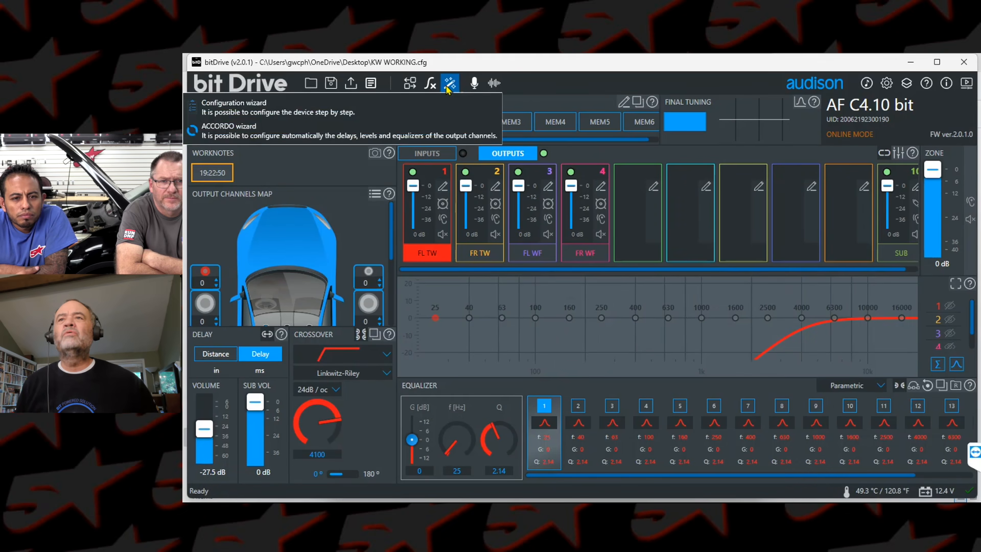
click(430, 83)
click(451, 84)
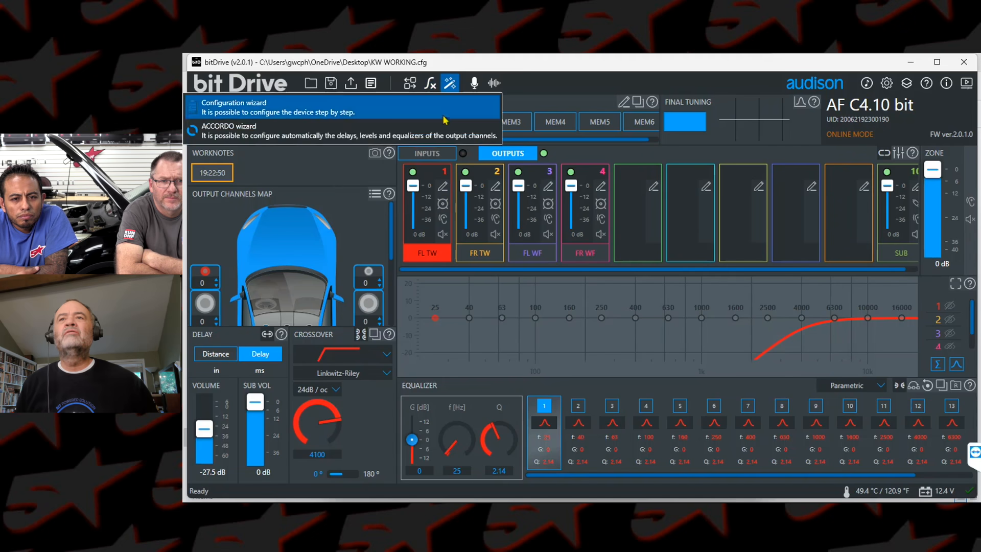
click(445, 137)
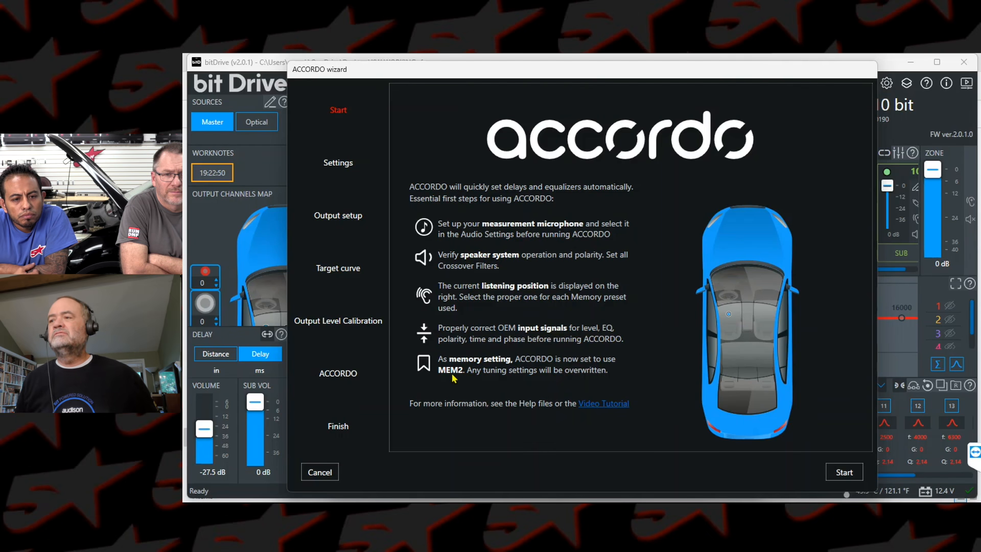
Step: Start the wizard with Auto Level Alignment, Auto Time Alignment and Auto EQ enabled, and accept the listed output channels
click(842, 473)
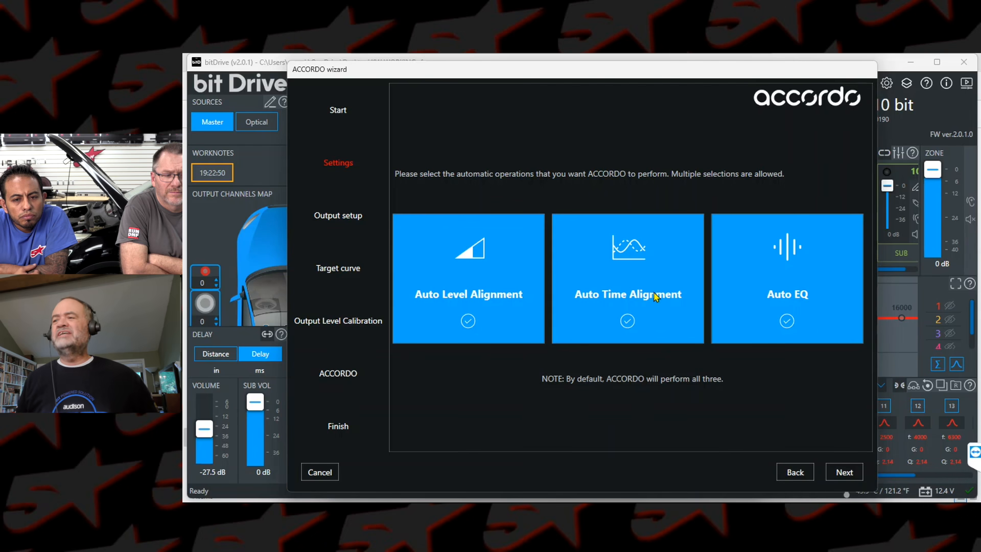
click(846, 474)
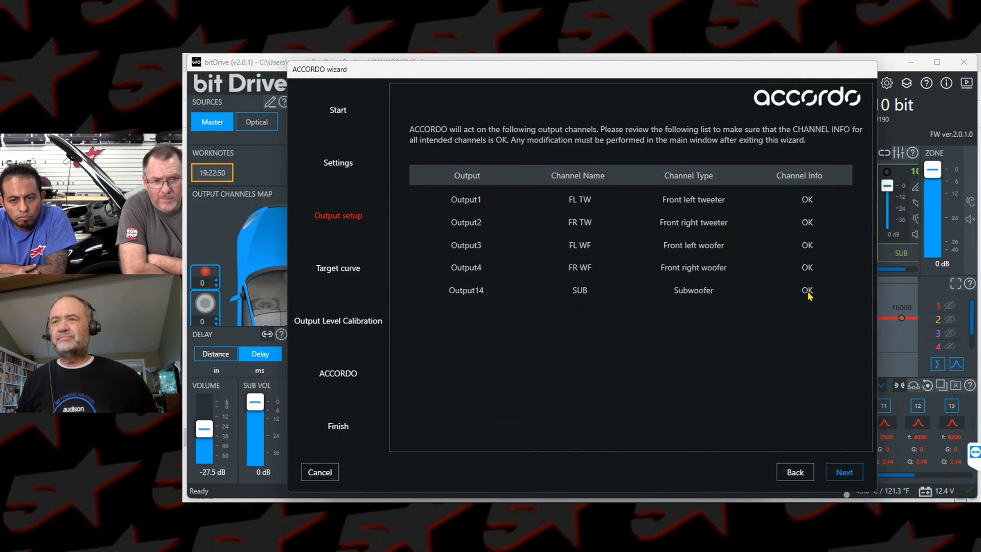
click(841, 473)
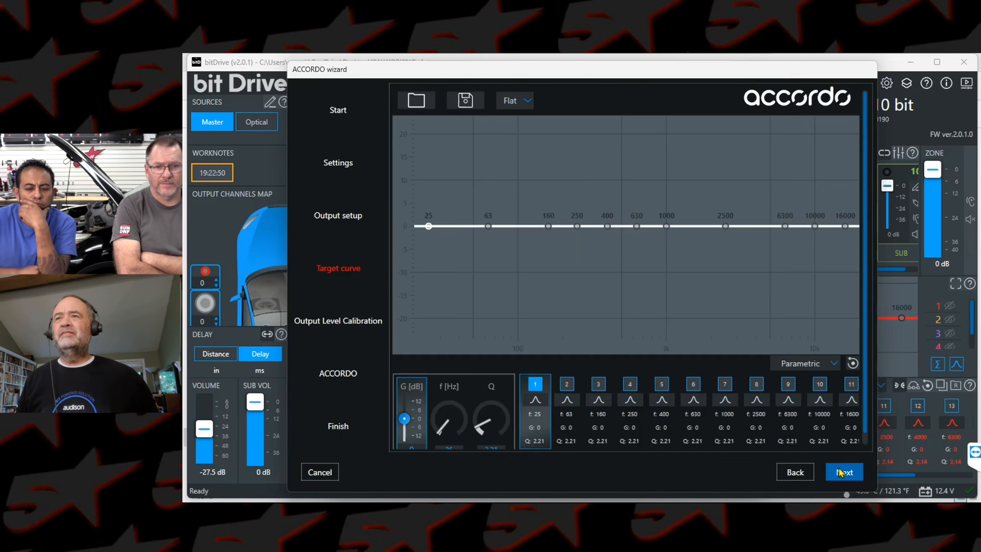
Step: Choose HAC-E as the ACCORDO target curve and continue to the output level calibration
click(526, 100)
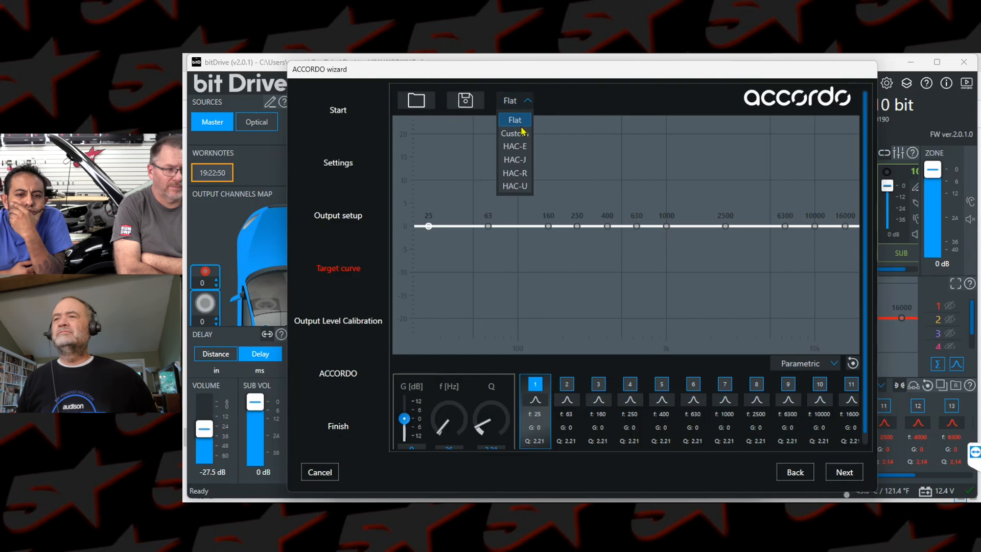
click(523, 147)
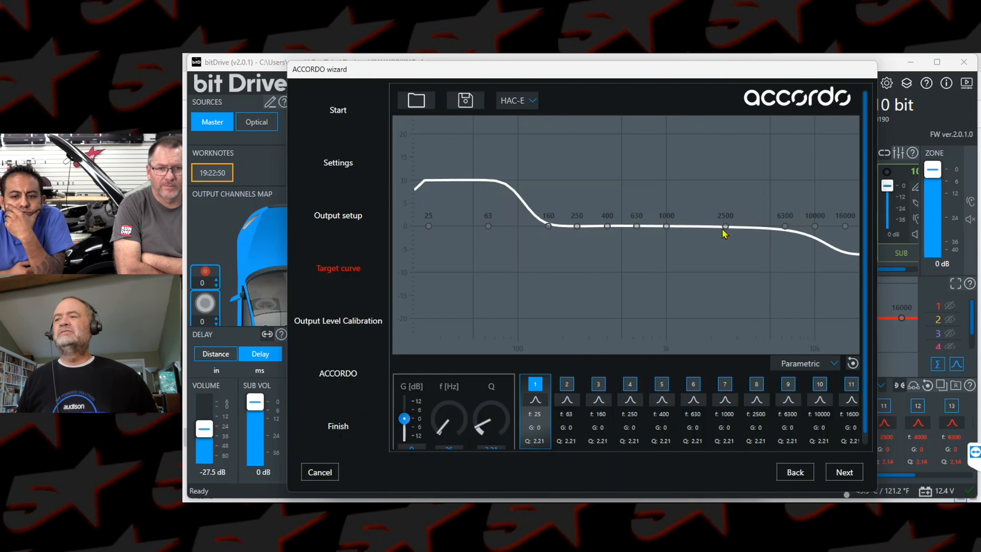
click(845, 470)
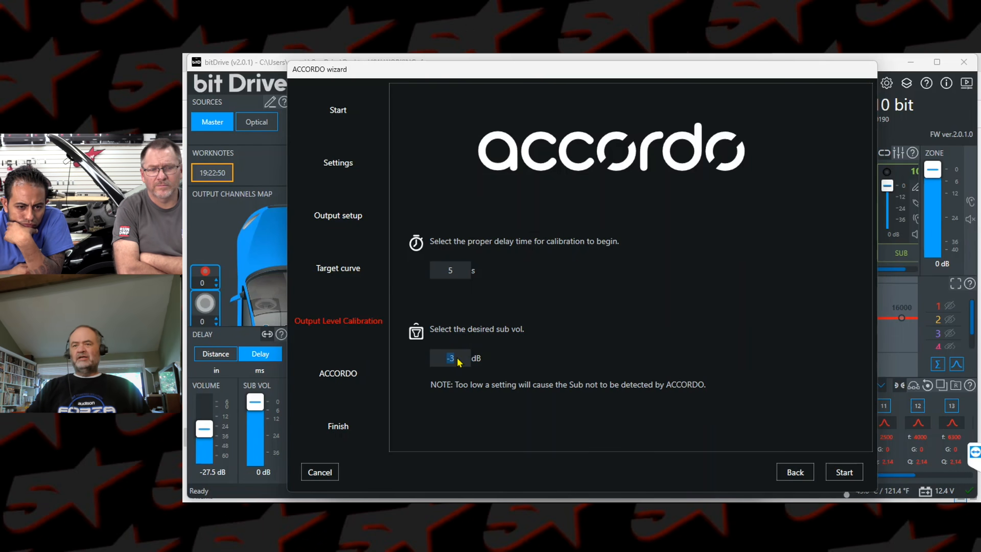
Step: Set the calibration sub volume to 0 dB, start the calibration and raise the output level to about 0 dB
text(0)
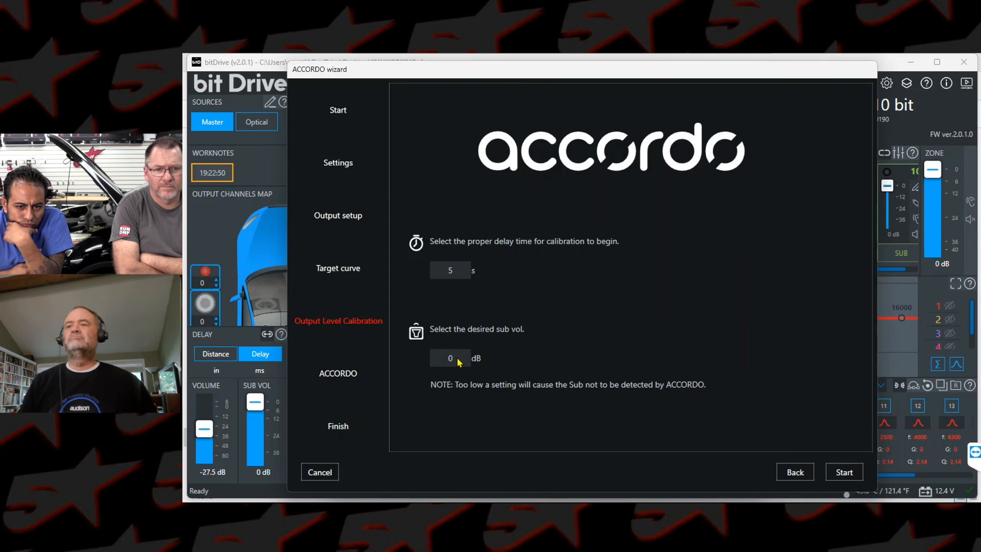
click(844, 474)
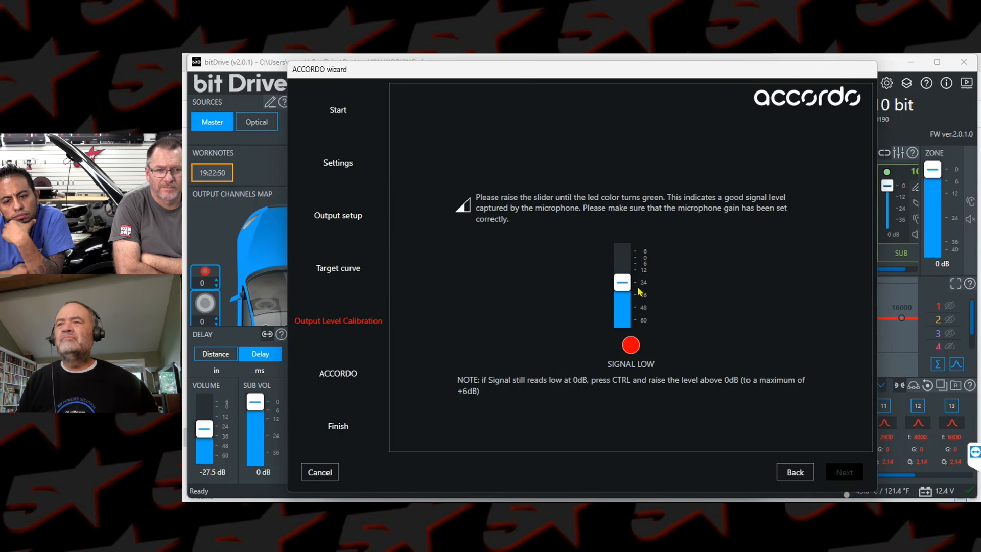
drag(624, 285, 626, 258)
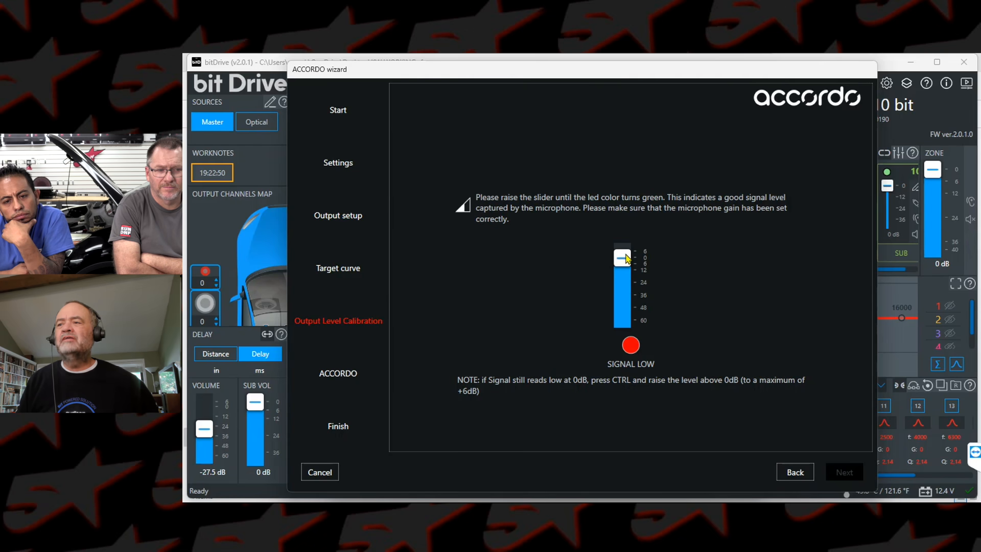
click(849, 473)
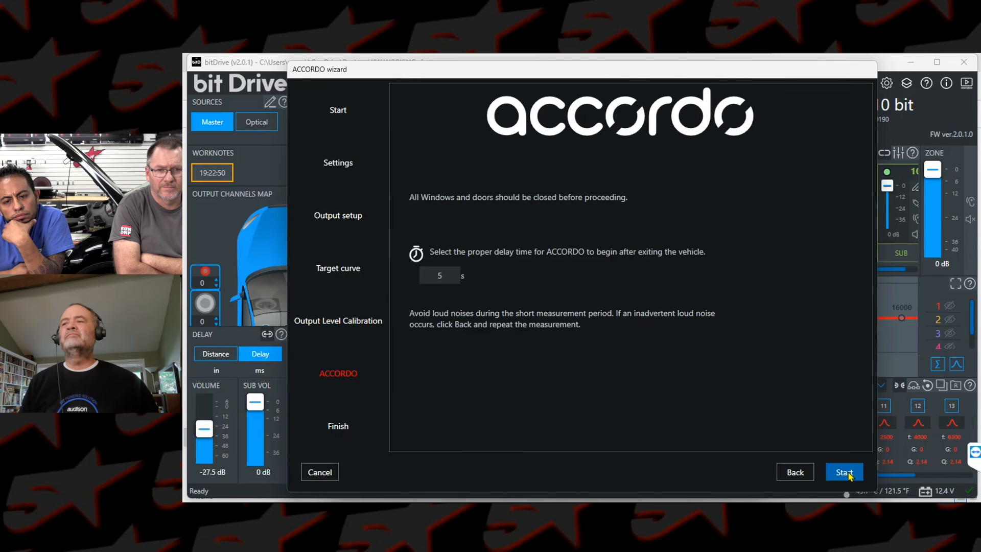
Step: Run the ACCORDO measurement with a 5 s delay, dismiss the warning and finish the wizard
click(849, 475)
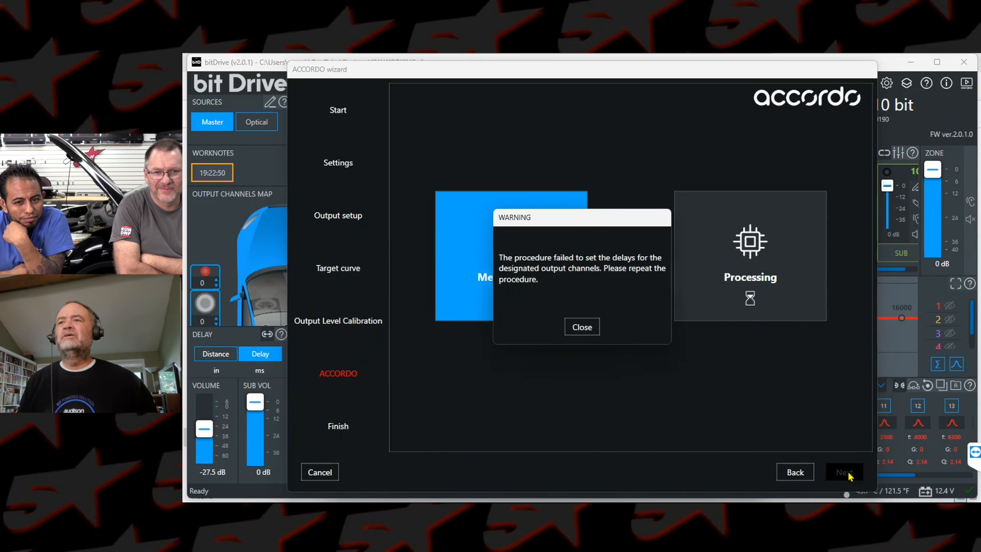
click(583, 327)
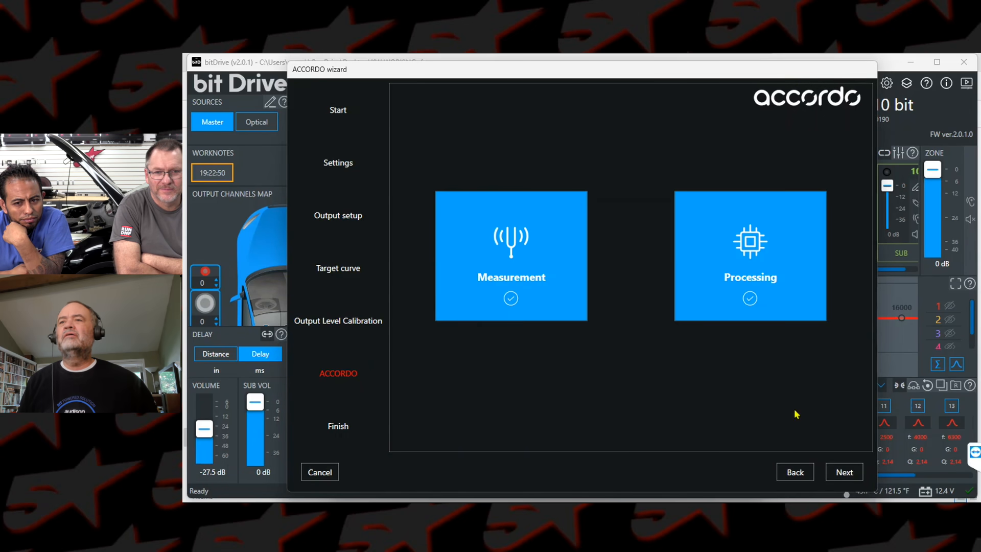
click(854, 474)
click(854, 473)
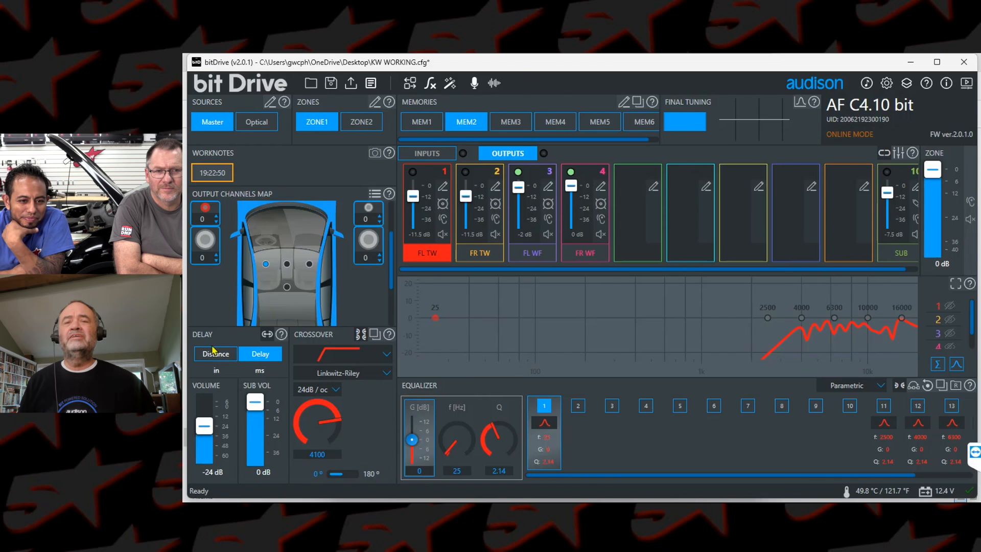
Step: Enter the speaker distances in inches: front left tweeter 41, front left woofer 47, front right tweeter 57, front right woofer 61, subwoofer 65
click(216, 353)
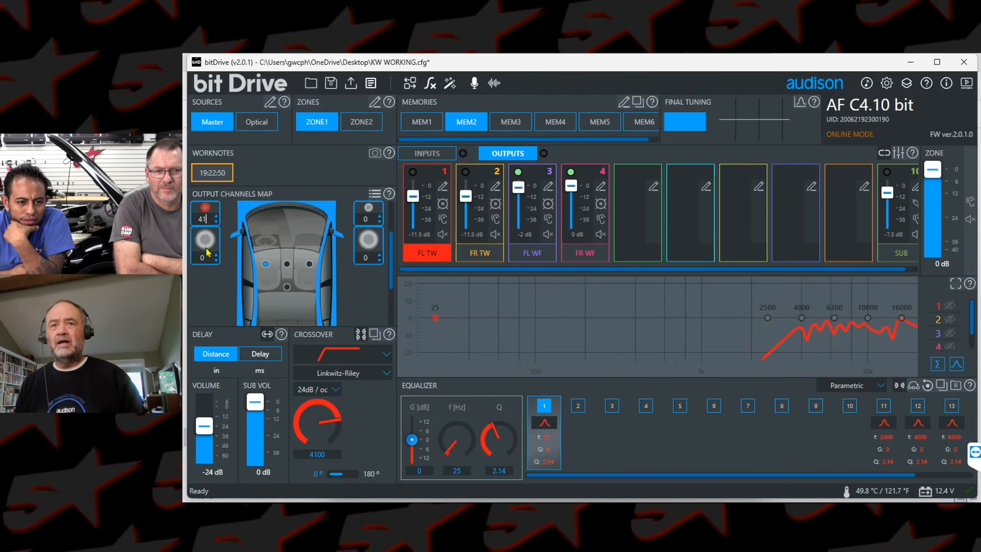
double_click(201, 264)
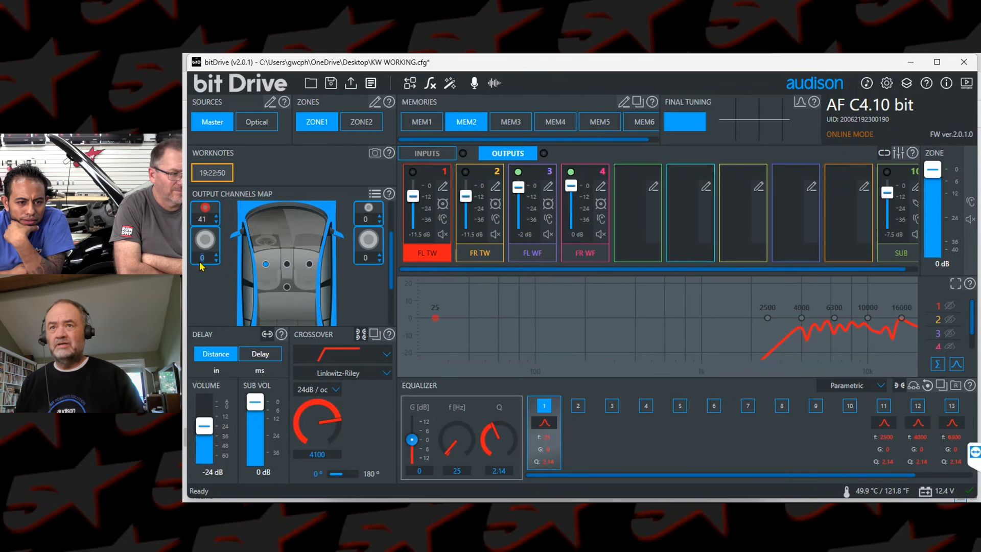
text(47)
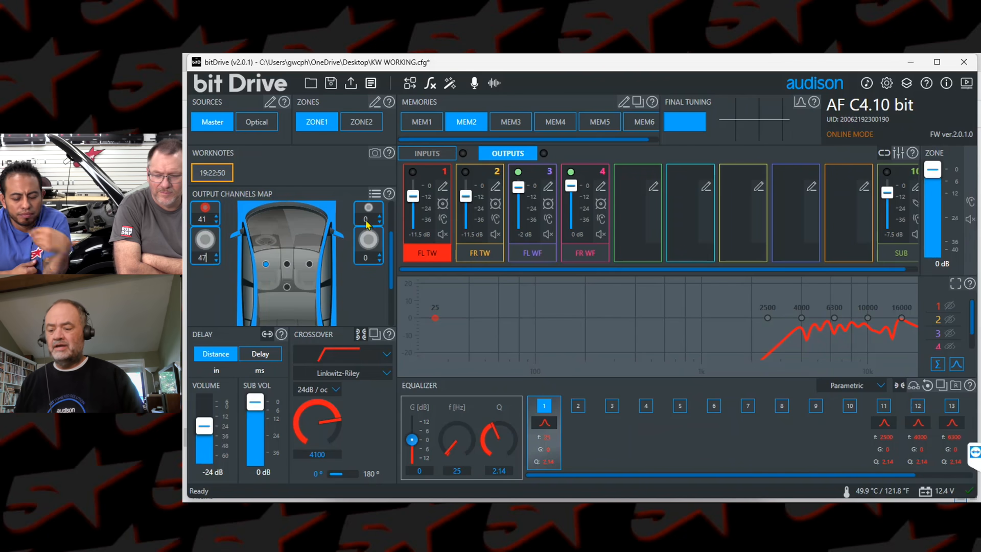
text(5)
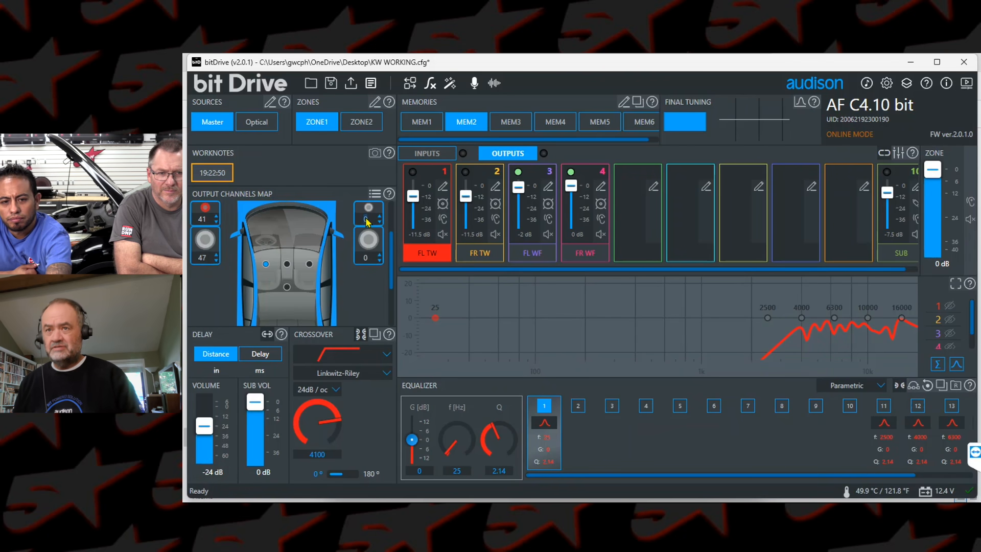
text(7)
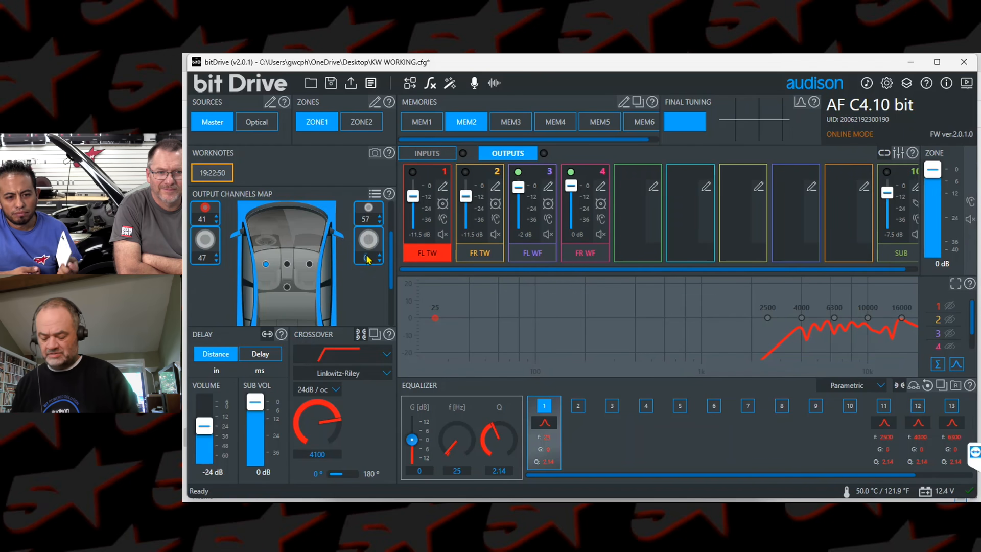
click(368, 258)
text(61)
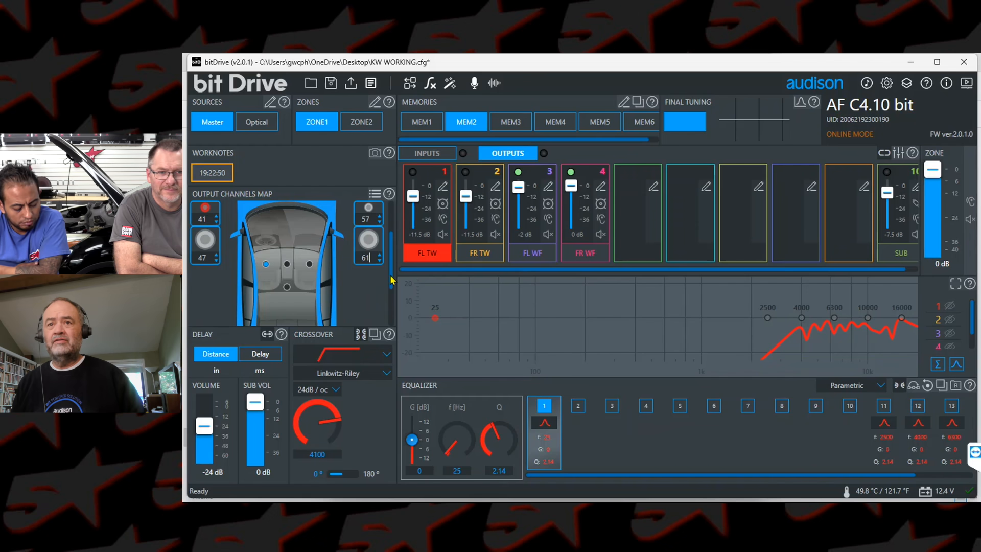
drag(391, 286, 389, 324)
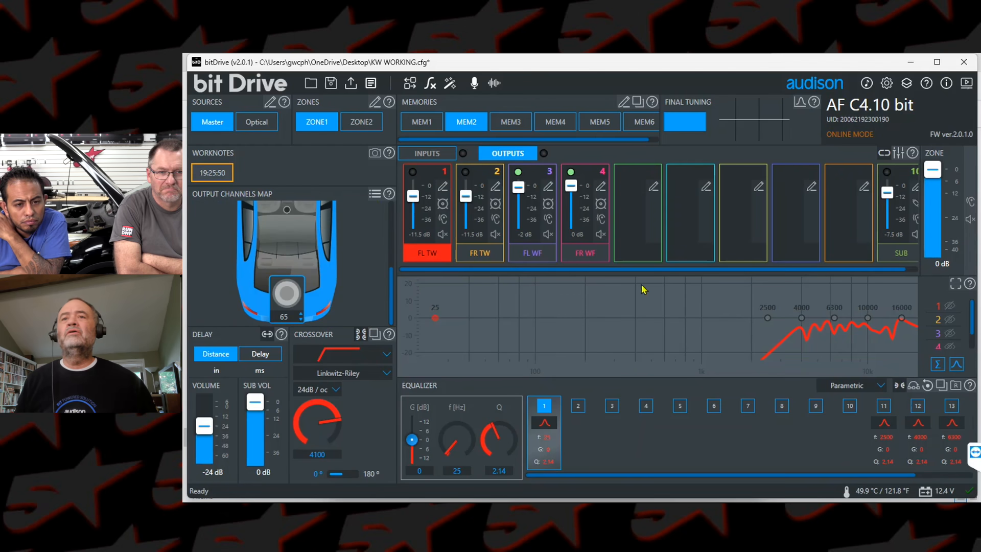
Step: Show the entered distances as delay times and review them for the subwoofer and front speakers
click(270, 355)
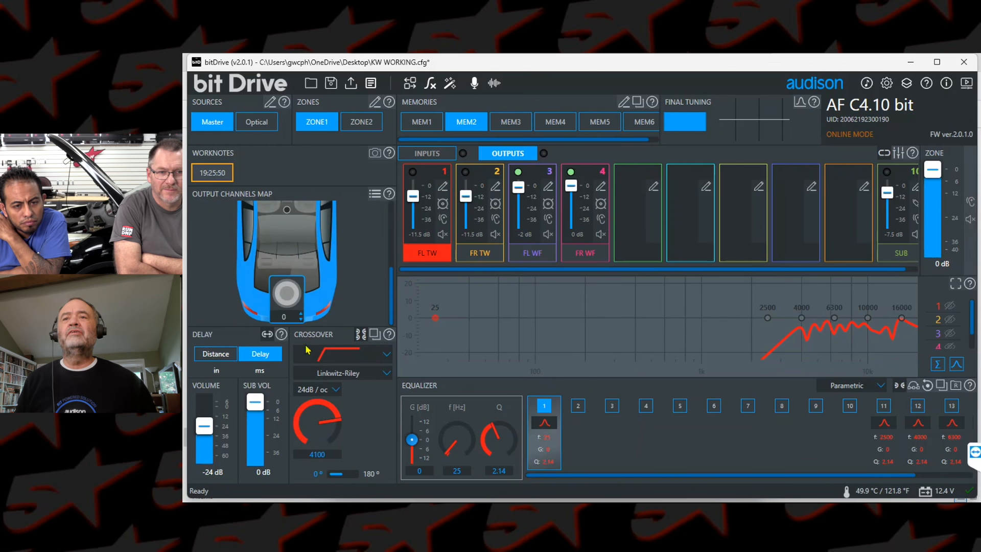
drag(392, 286, 392, 215)
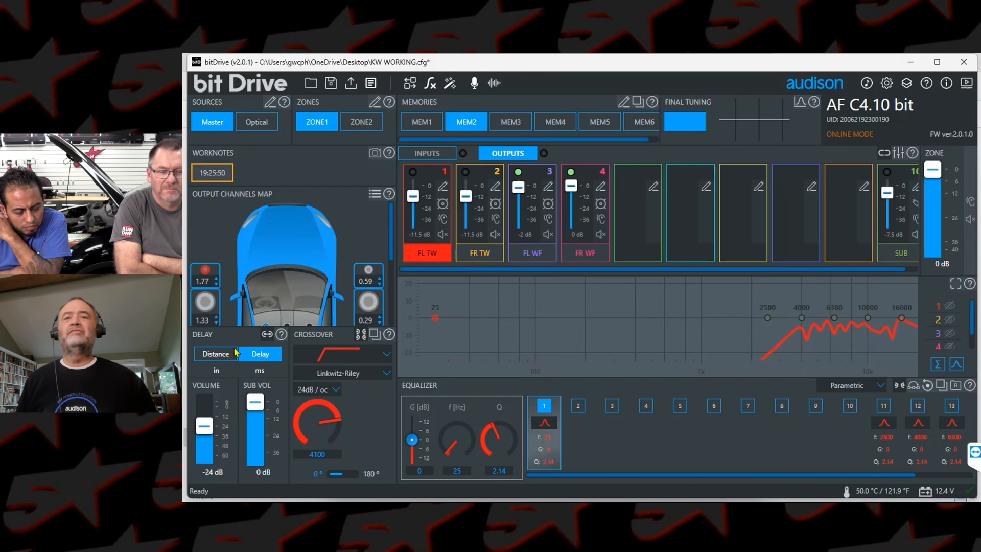
click(215, 353)
click(270, 354)
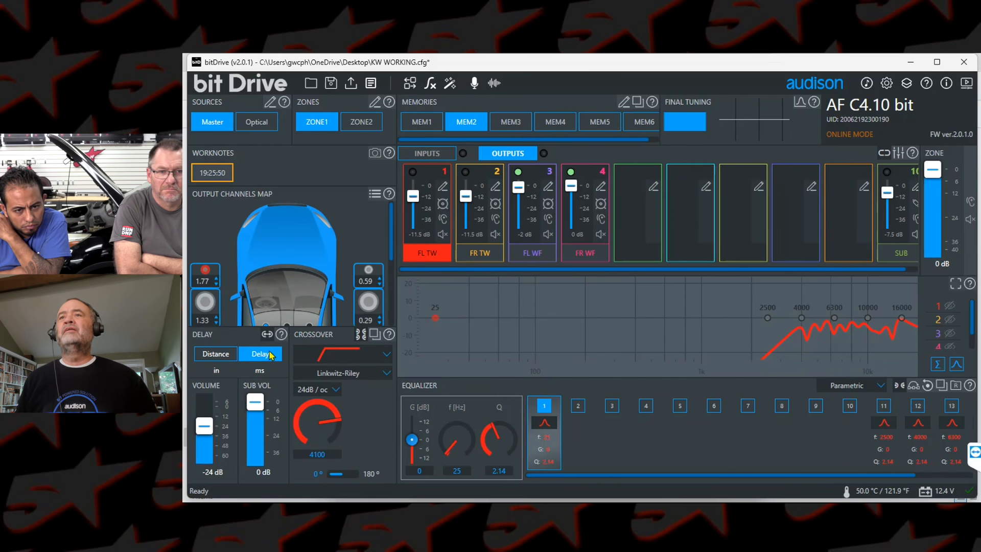
Step: Turn on the microphone analyzer in the enlarged graph with a line display, and raise the master volume to -4.5 dB
click(474, 84)
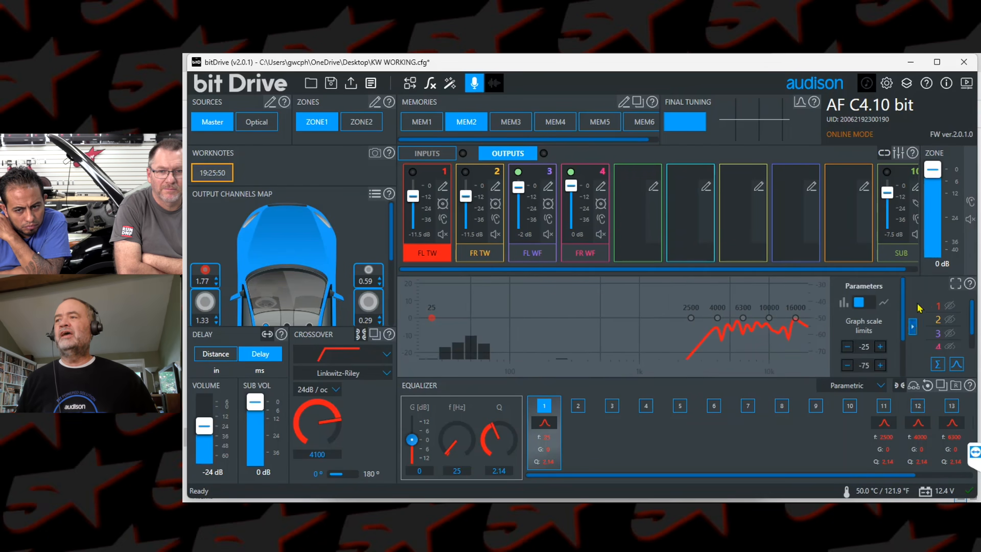
click(956, 284)
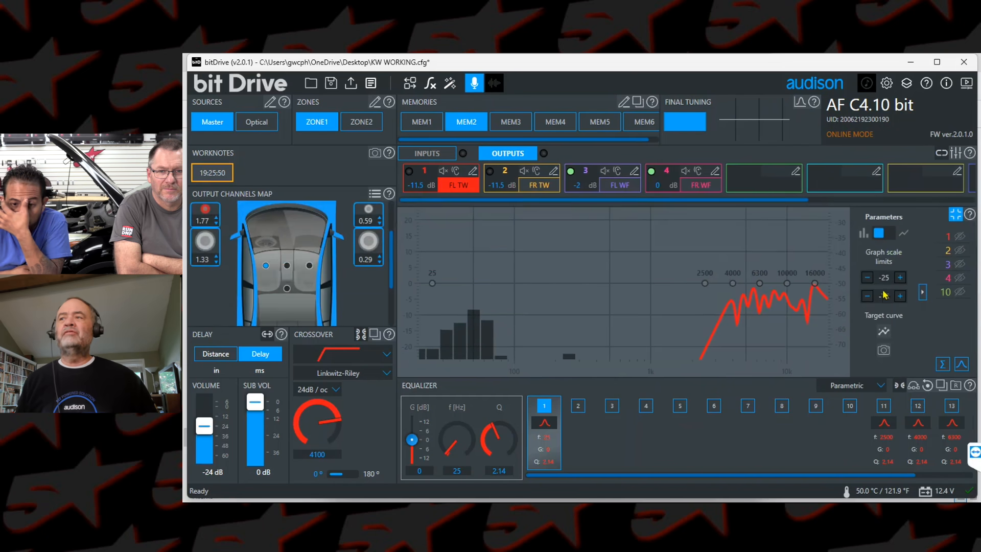
click(888, 233)
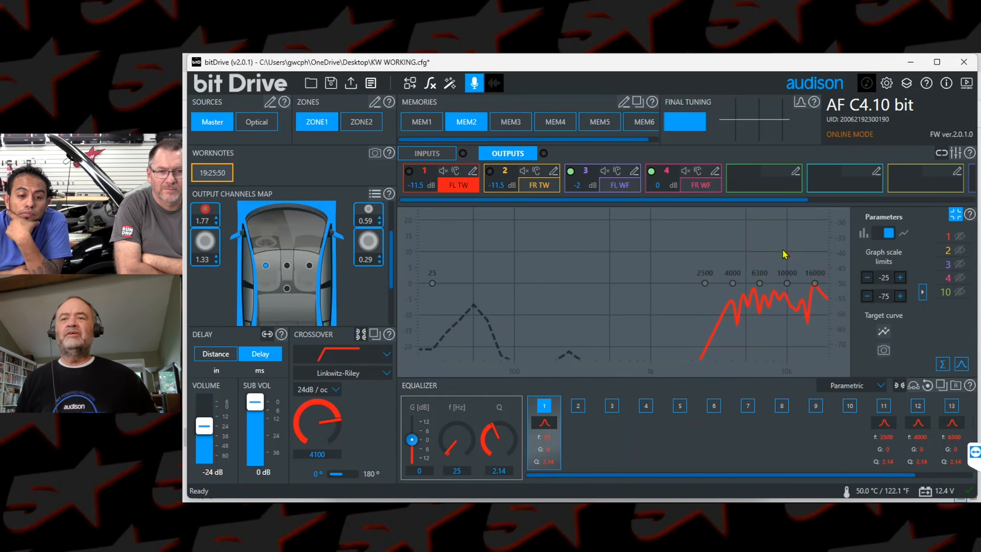
drag(205, 427, 207, 414)
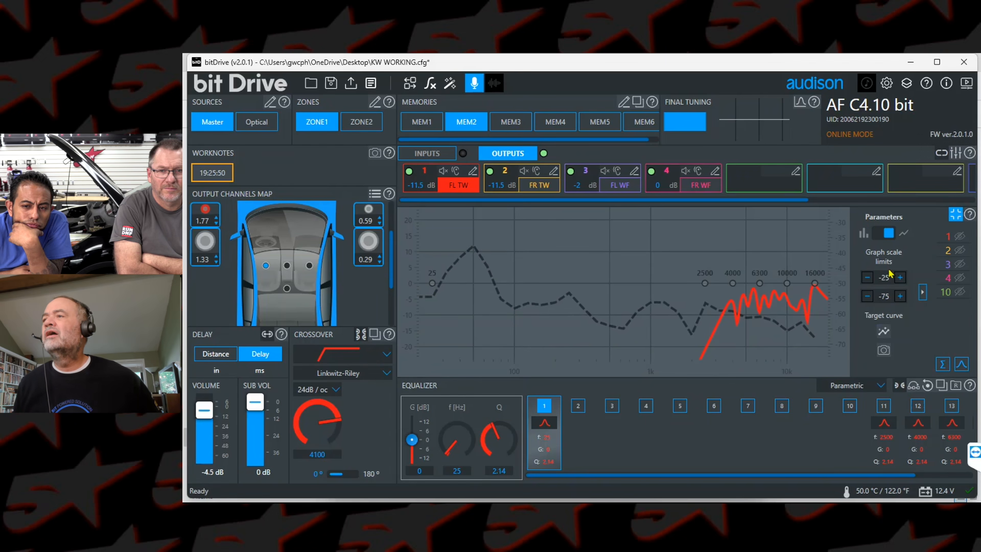
Step: Add the HAC-E target curve to the analyzer graph and lower it to line up with the measured response
click(887, 333)
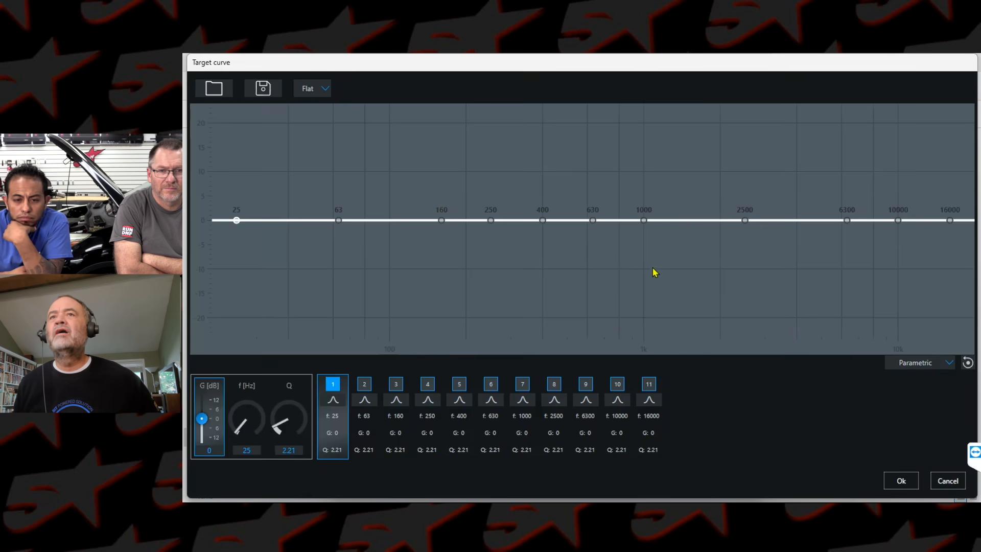
click(303, 90)
click(320, 130)
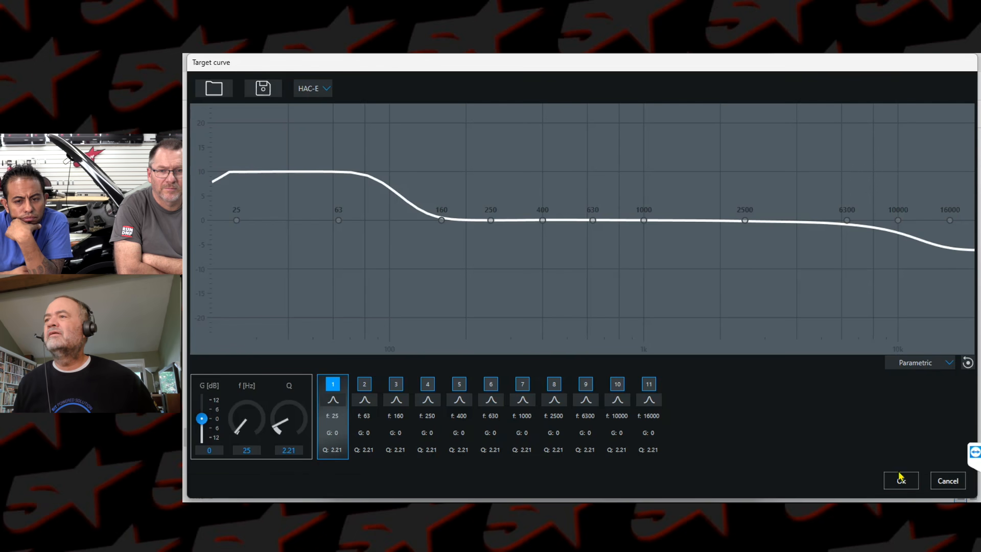
click(902, 480)
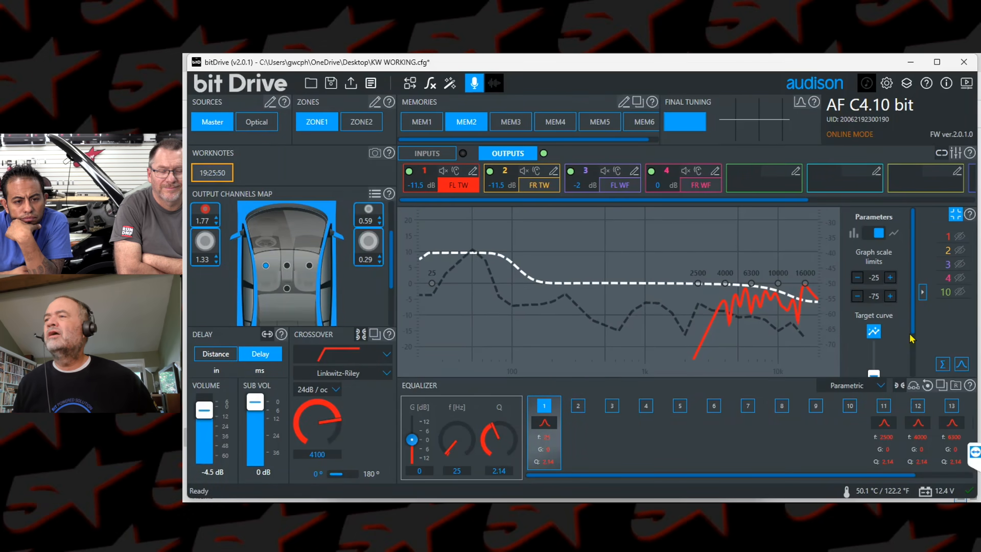
drag(912, 327, 873, 353)
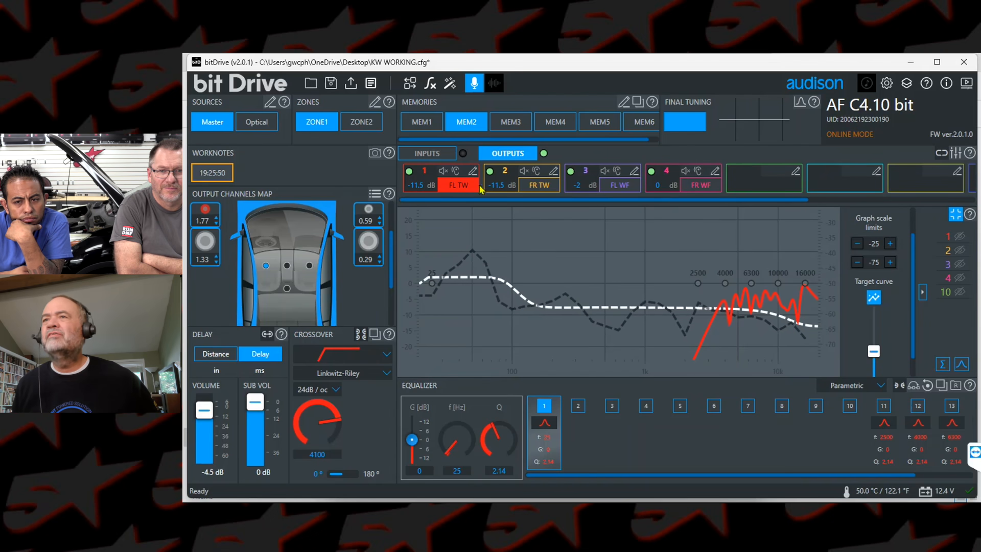
Step: Mute the front right tweeter and woofer, and set the subwoofer's phase to 180°
click(954, 216)
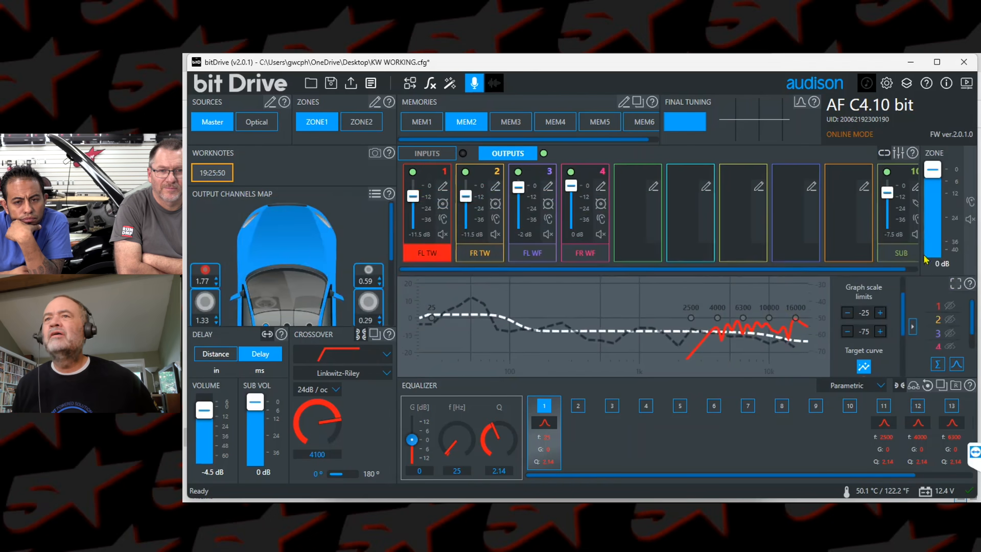
click(956, 284)
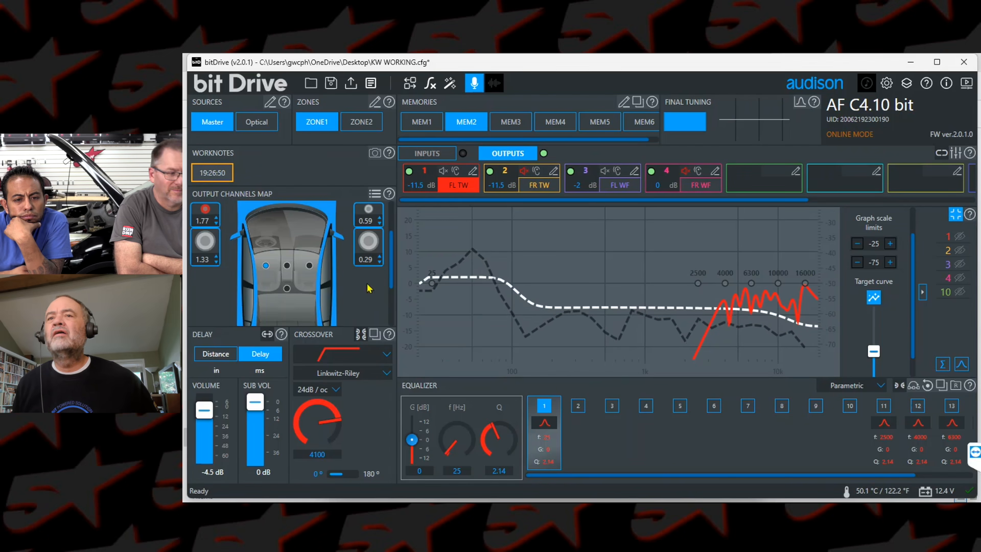
click(391, 302)
click(288, 299)
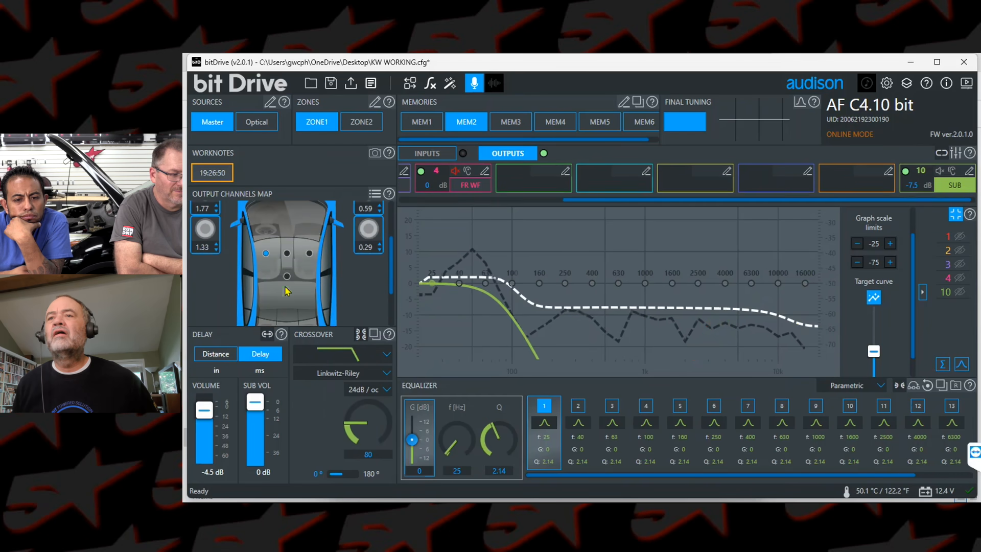
click(345, 475)
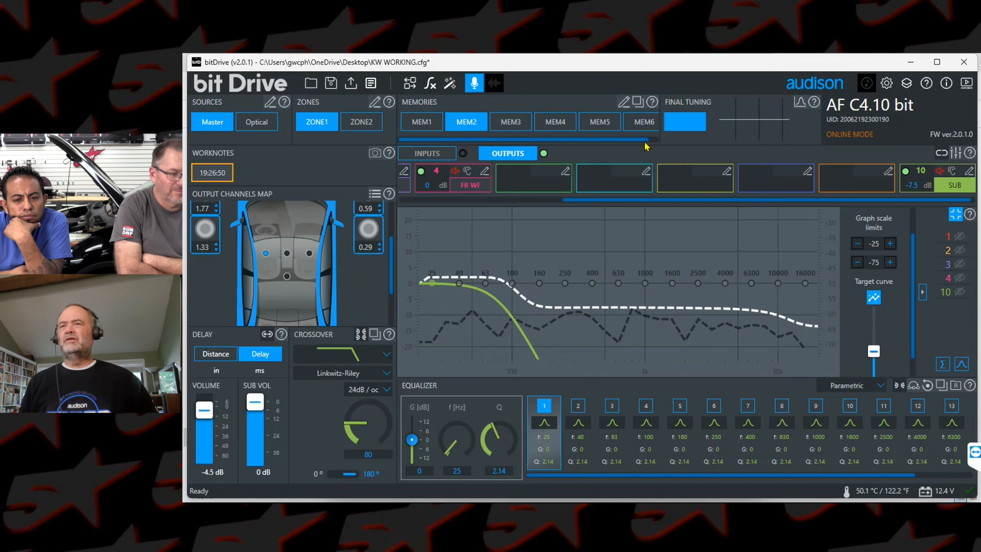
Step: Mute the front left tweeter, and show the front left woofer's delay setting as a distance
click(425, 199)
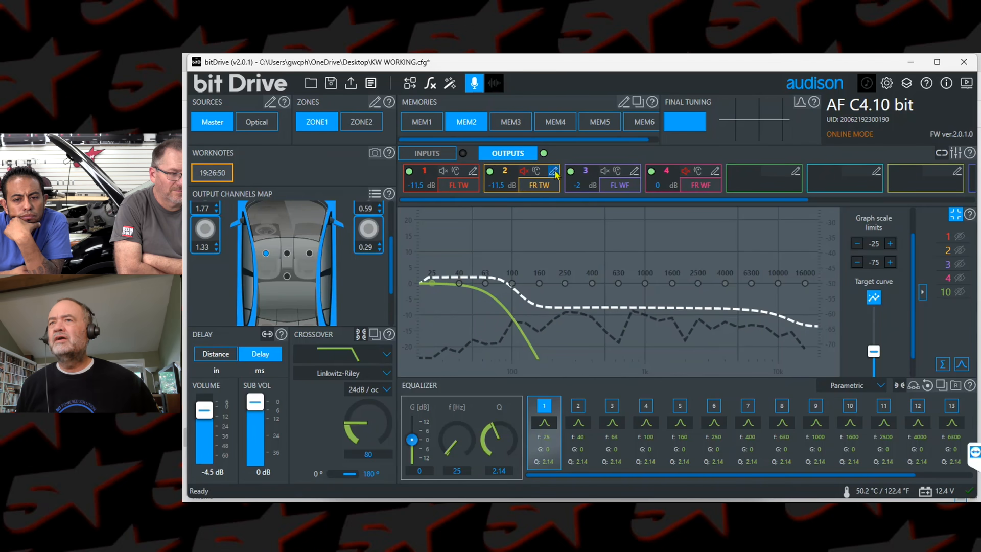
click(442, 170)
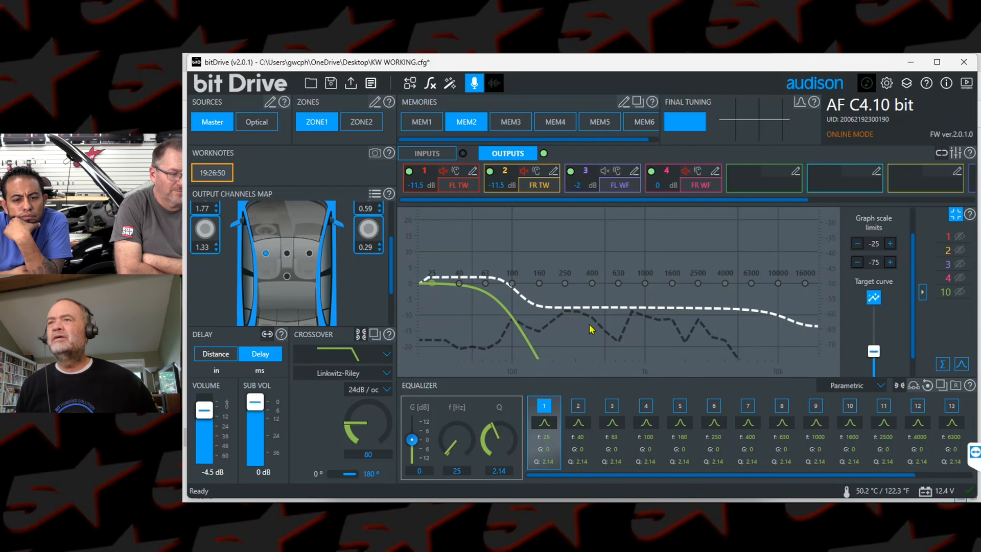
click(621, 186)
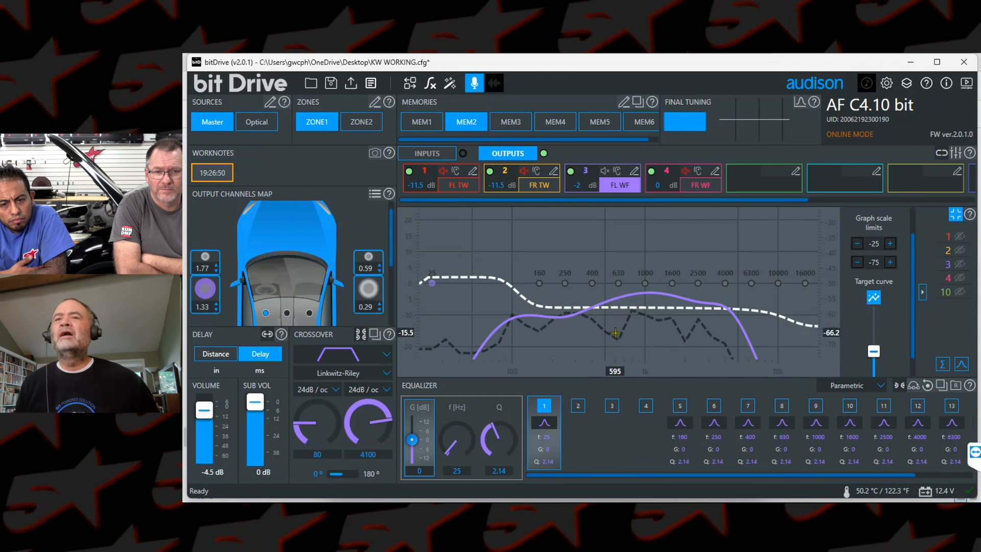
click(227, 357)
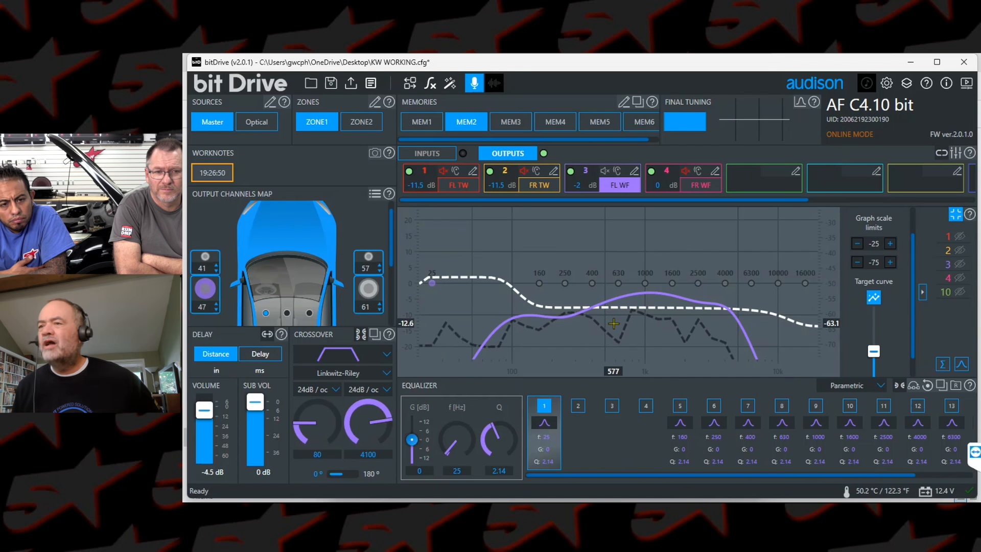
Step: Set the front left woofer's equalizer band 7 to 575 Hz with a gain of 6.6 dB
click(749, 406)
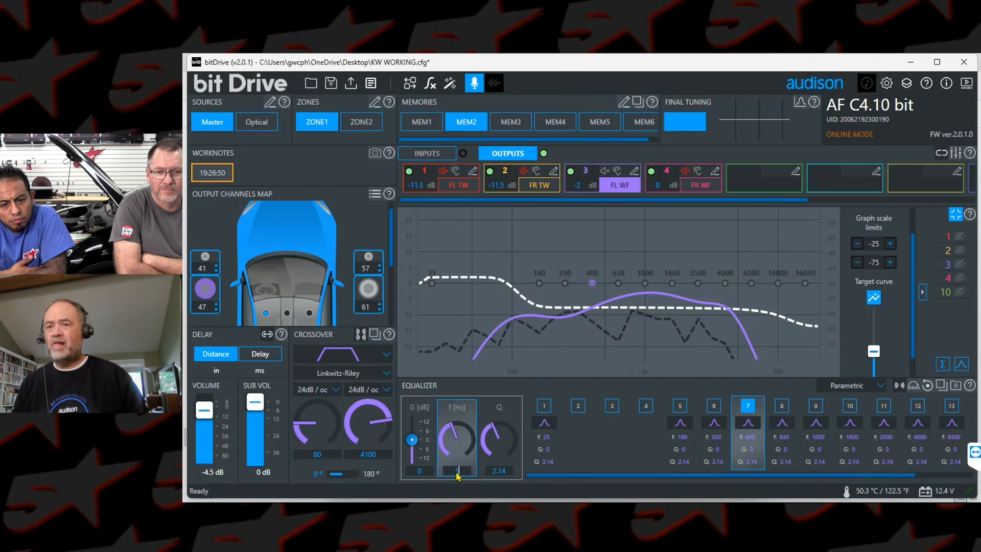
drag(411, 440, 410, 435)
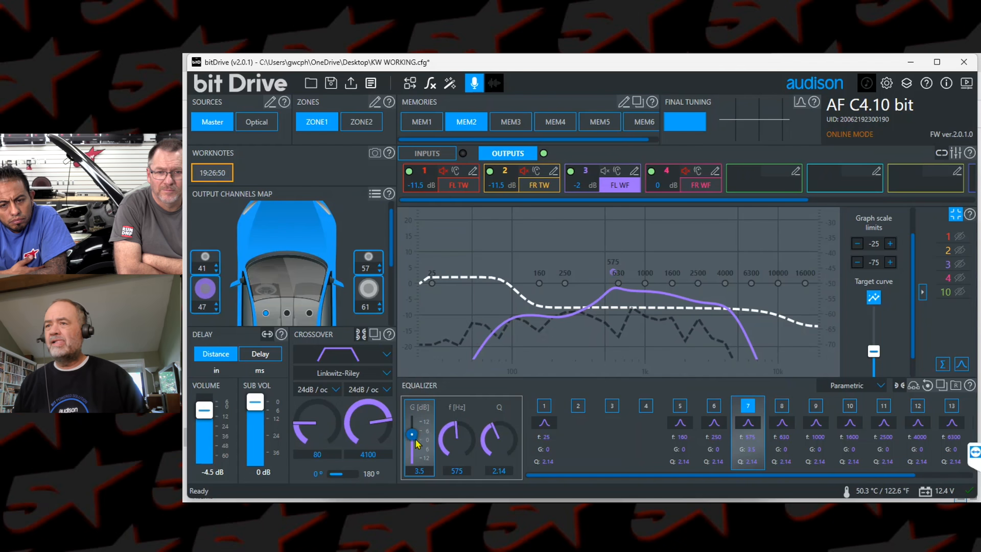
drag(413, 438, 414, 434)
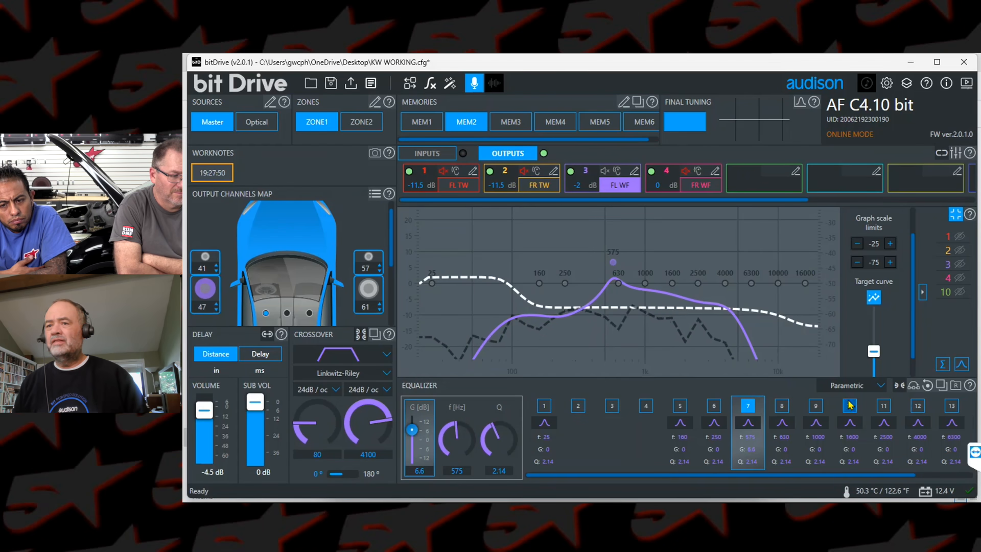
Step: Boost the front left woofer's equalizer band 11 by 4.3 dB at 1900 Hz and band 5 by 3.5 dB at 160 Hz
click(884, 406)
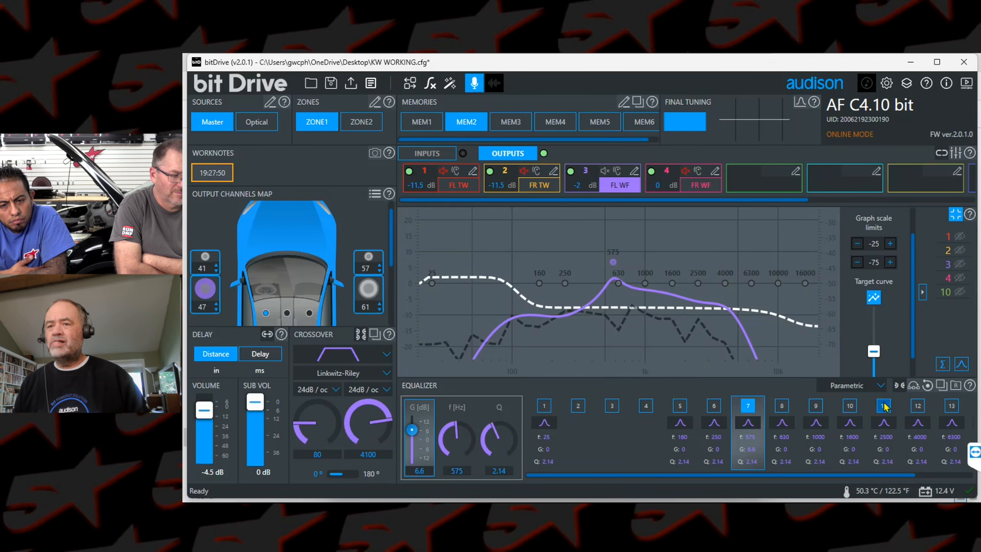
click(459, 471)
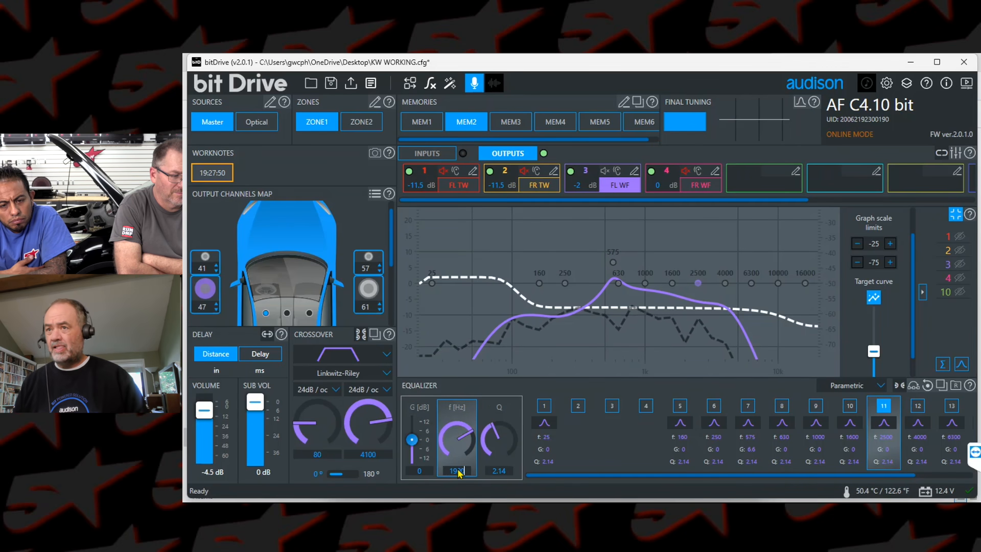
drag(412, 441, 414, 434)
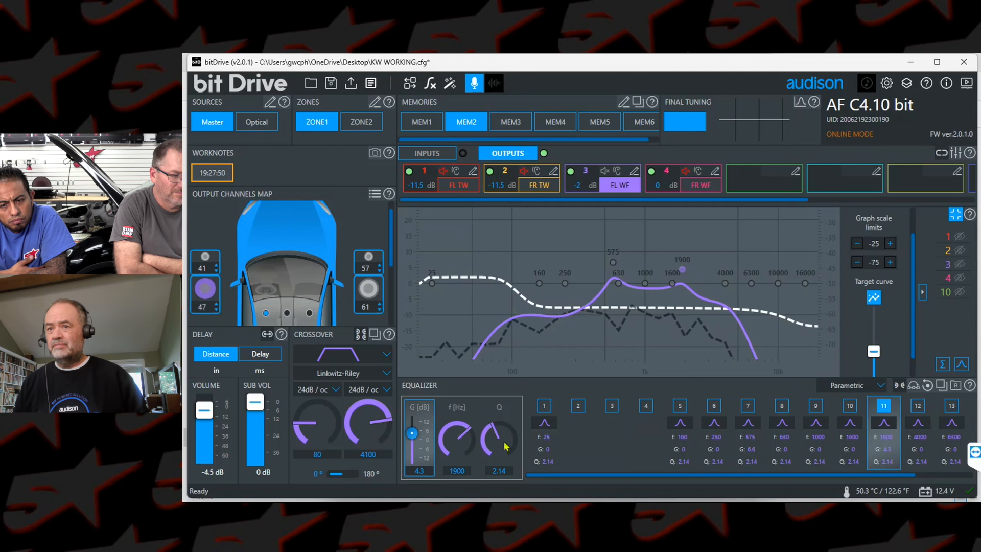
click(667, 415)
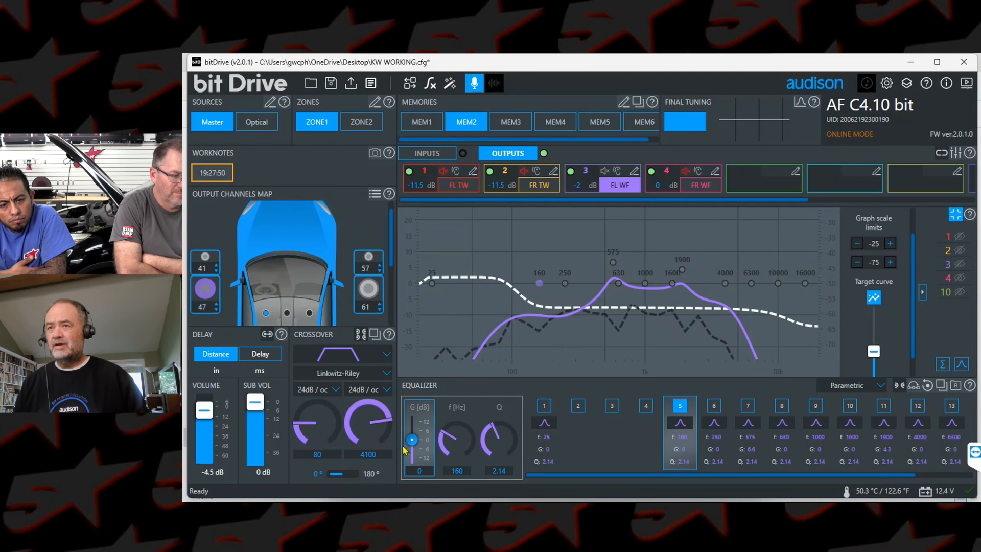
drag(412, 441, 412, 435)
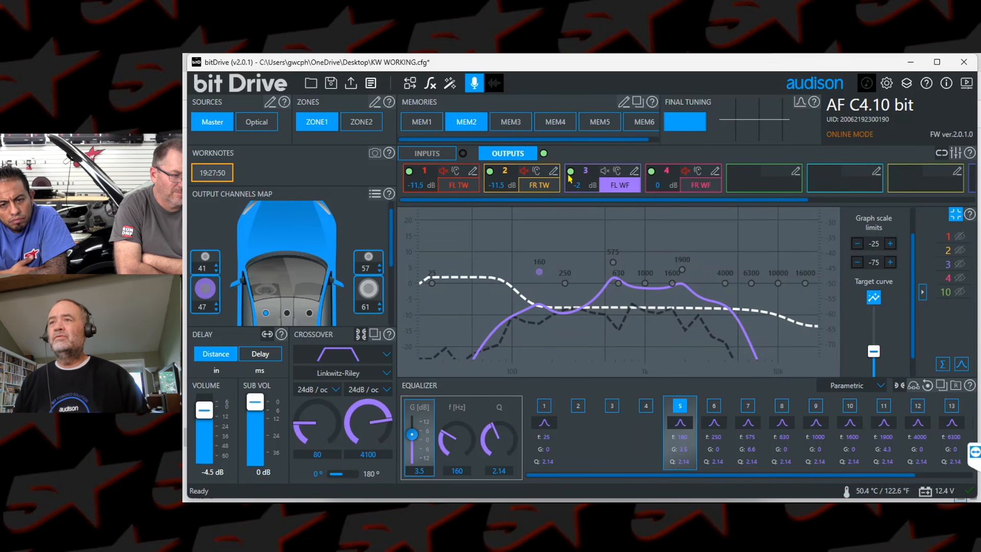
Step: Switch from the front left woofer to the front right woofer as the only playing output, and show its settings
click(696, 172)
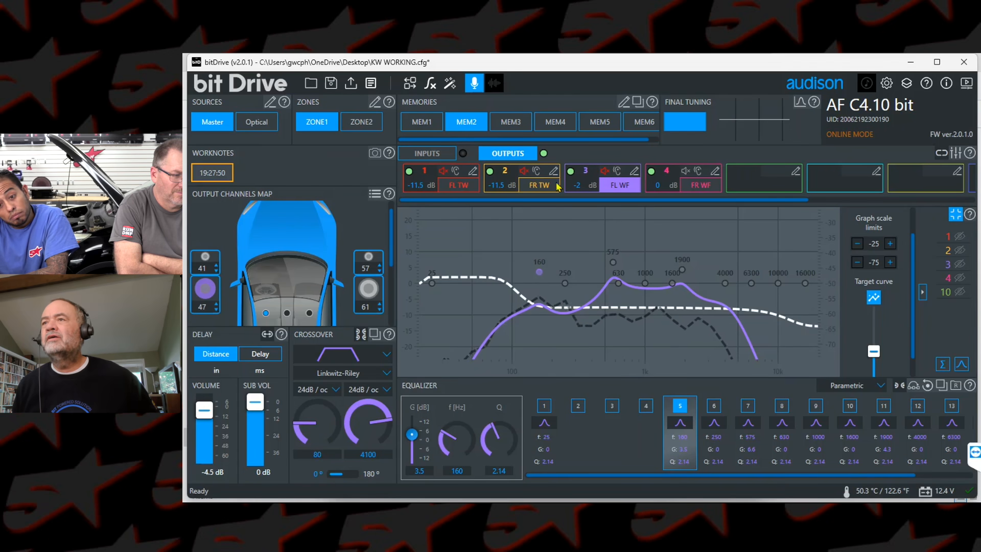
click(701, 185)
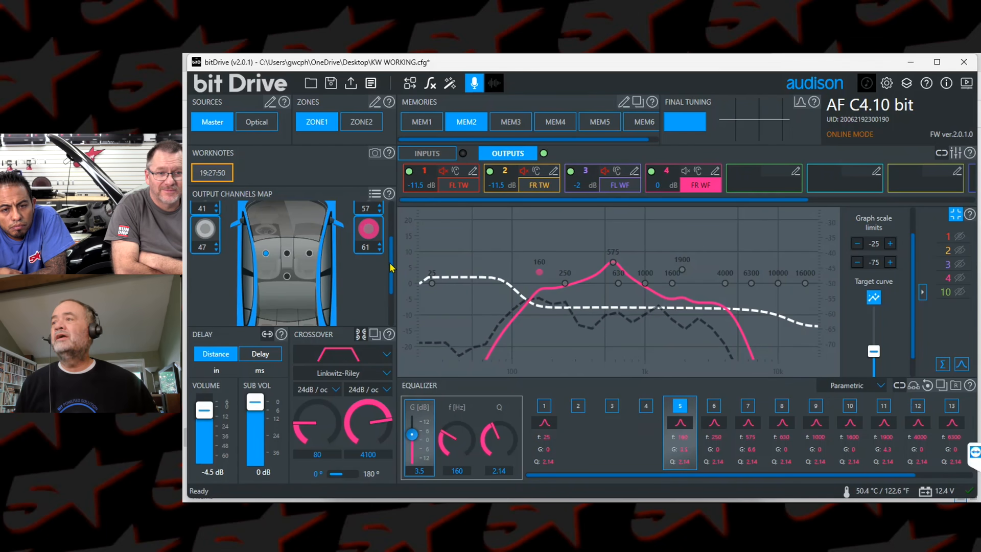
Step: Raise both front tweeters and the subwoofer to 0 dB, and unmute all outputs
click(966, 214)
drag(412, 196, 410, 150)
drag(467, 197, 469, 149)
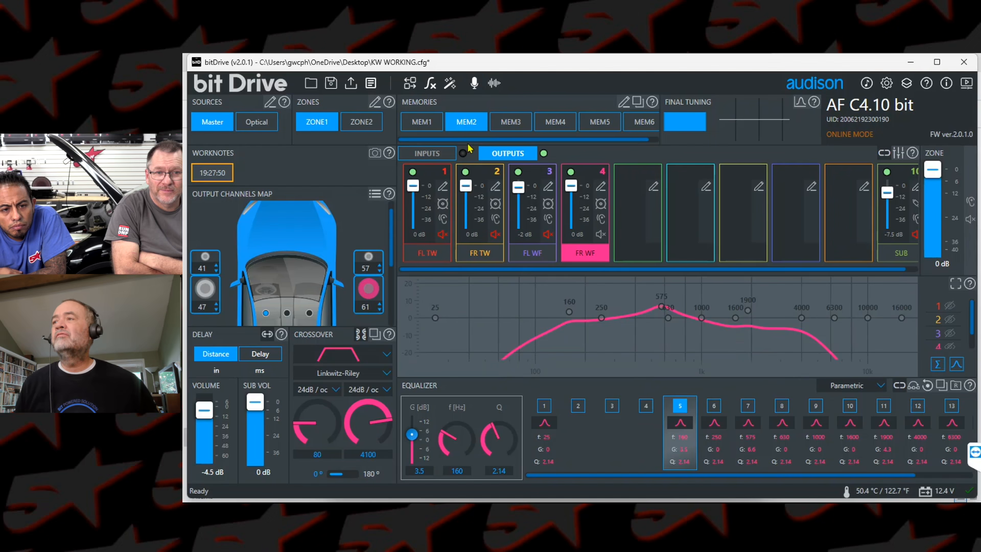
drag(892, 198, 894, 171)
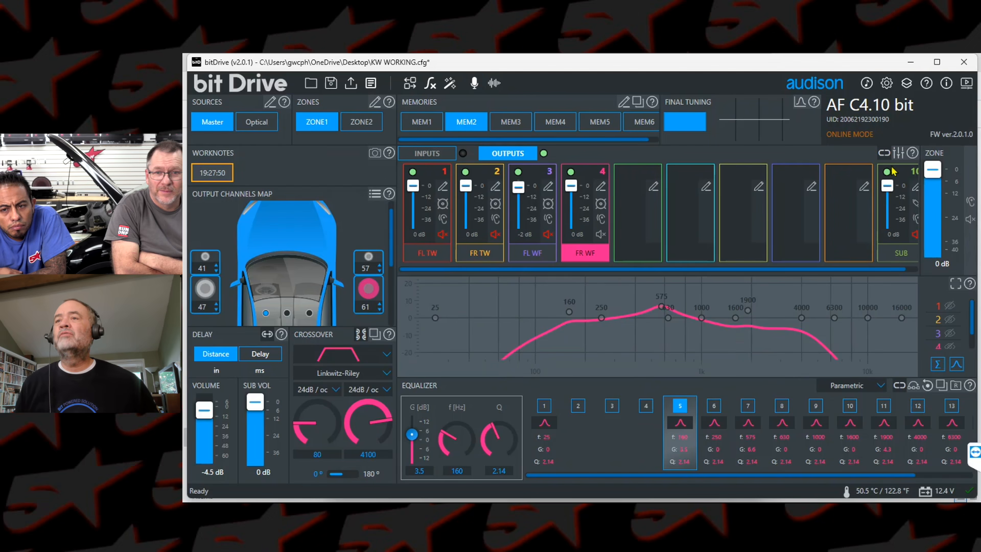
click(912, 234)
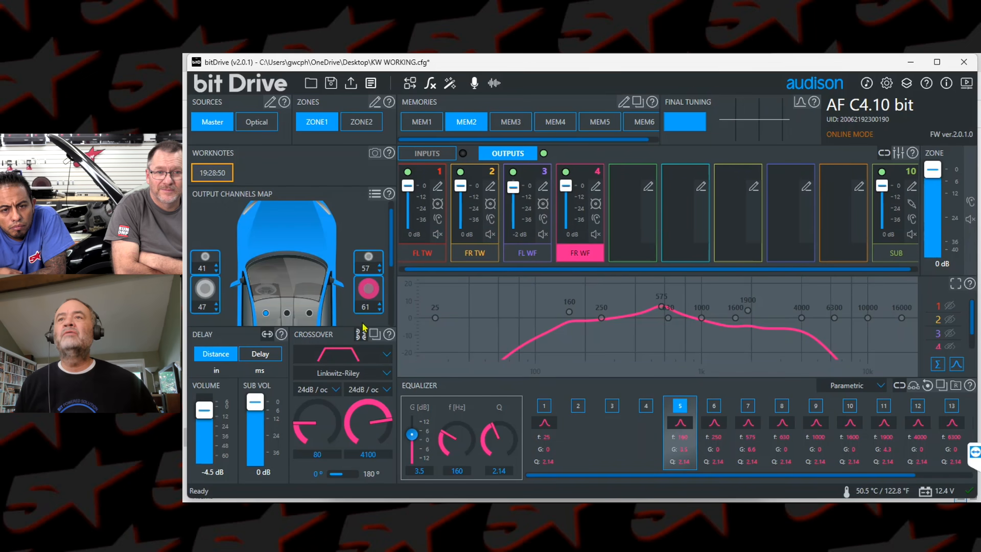
Step: Launch the ACCORDO wizard without finalizing the device
click(445, 83)
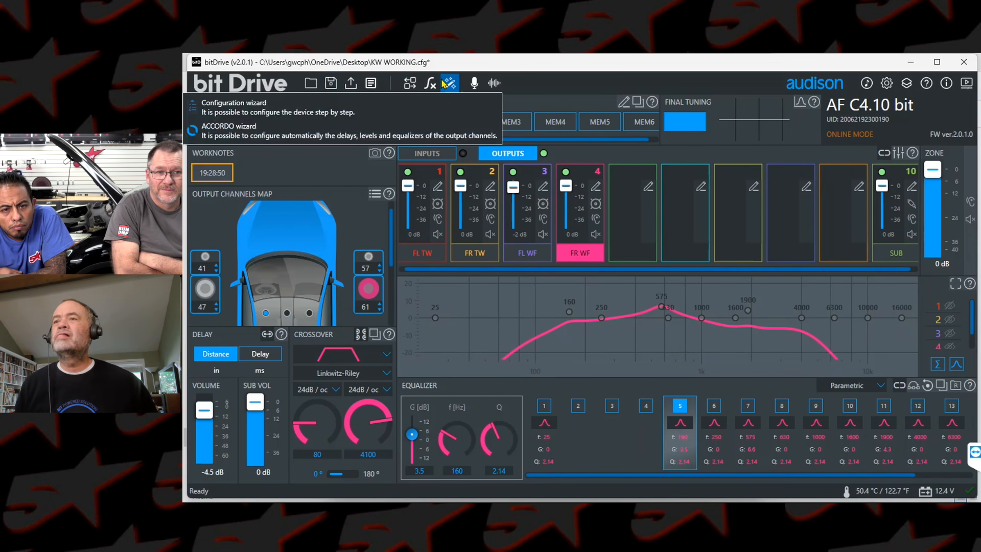
click(432, 136)
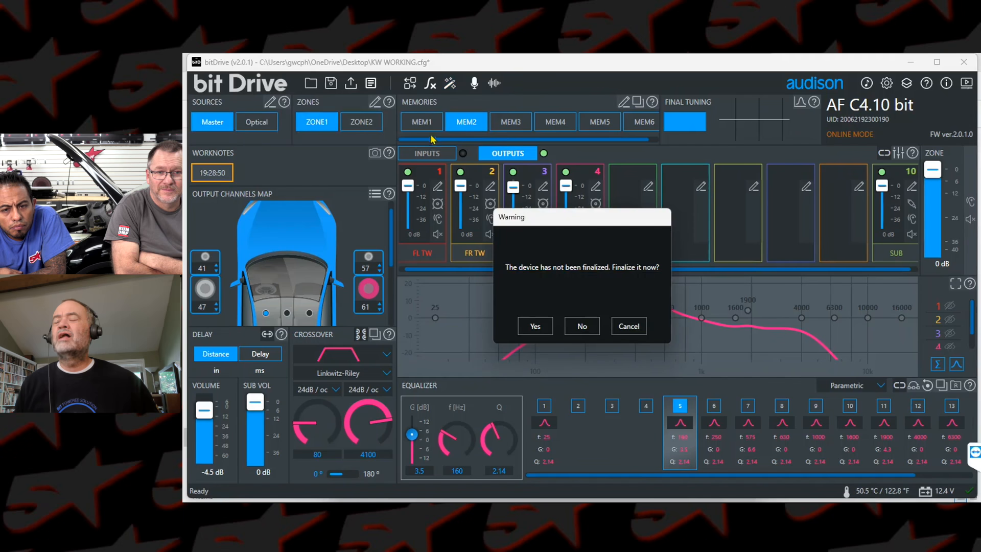
click(582, 327)
click(583, 327)
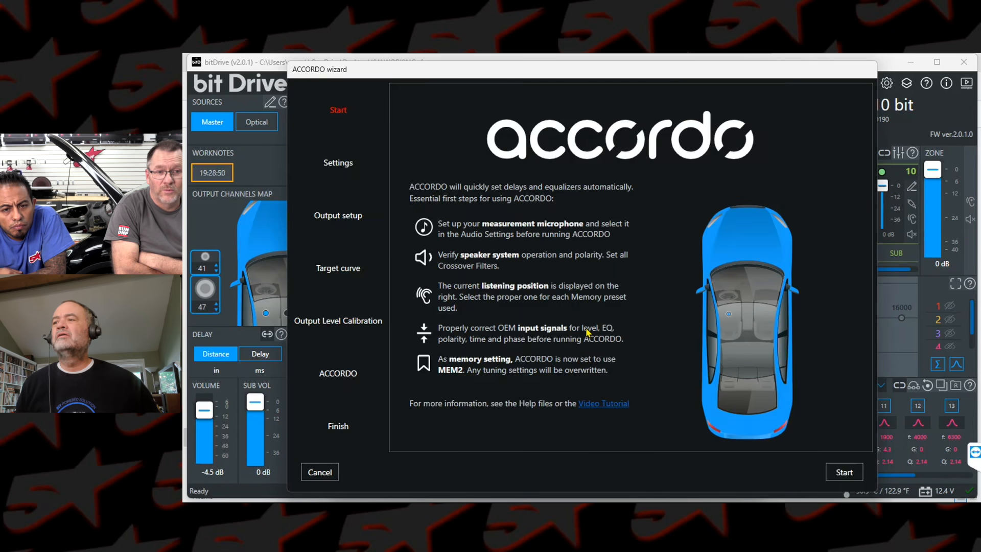
Step: Accept the wizard's settings and output setup, and choose HAC-E as the target curve
click(844, 470)
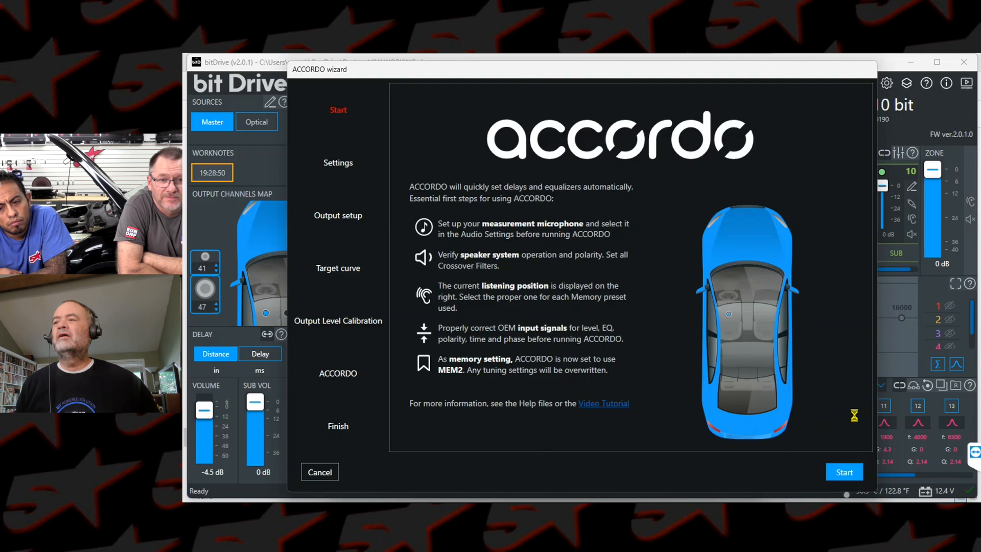
click(845, 473)
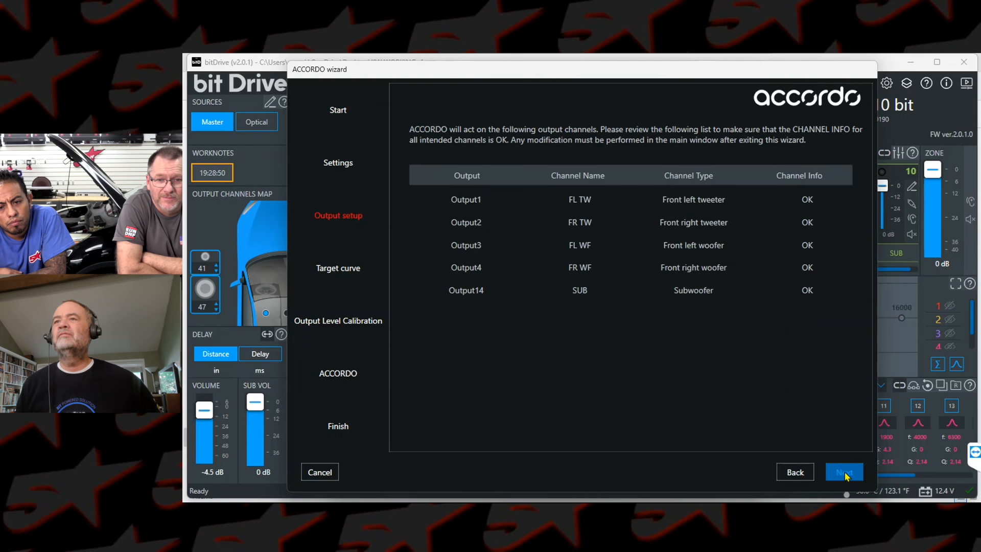
click(845, 472)
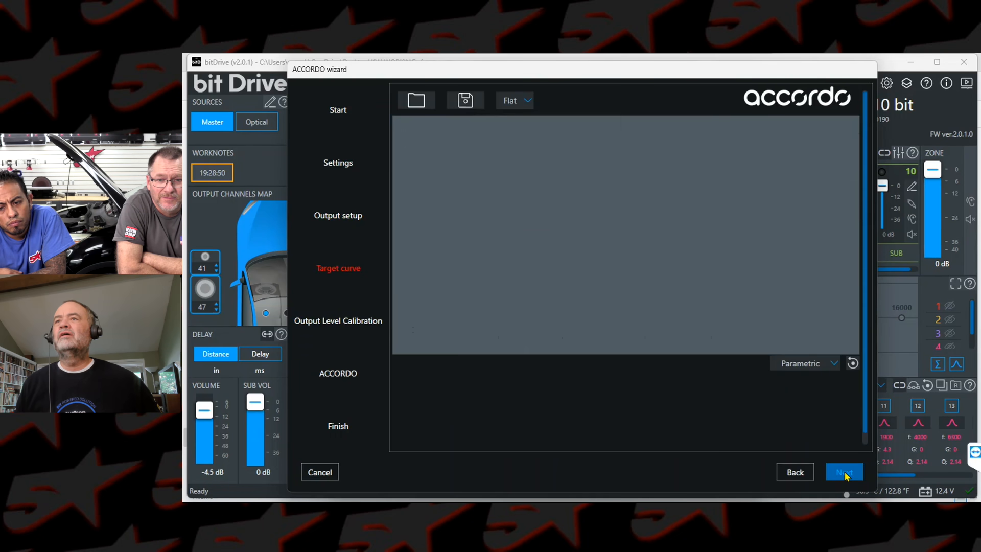
click(527, 101)
click(526, 146)
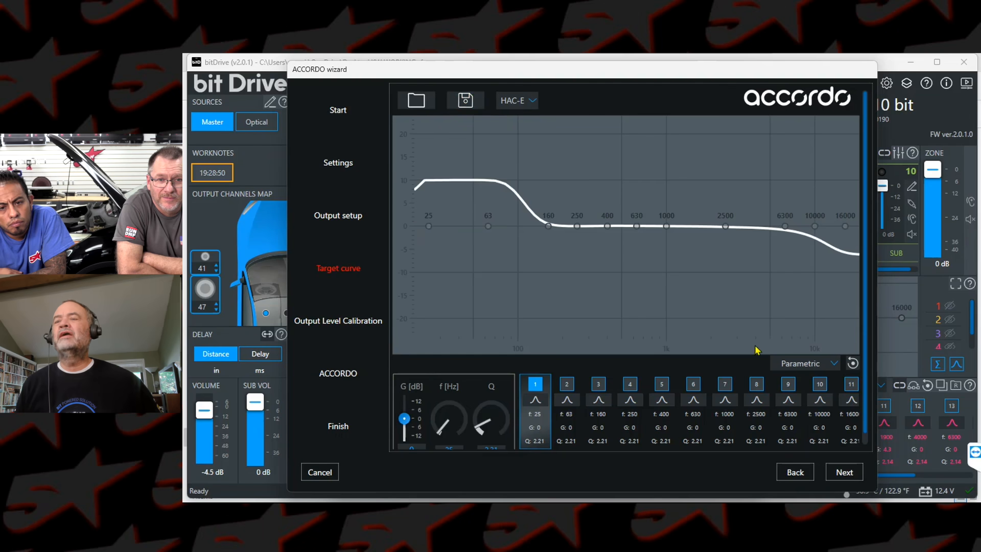
click(845, 473)
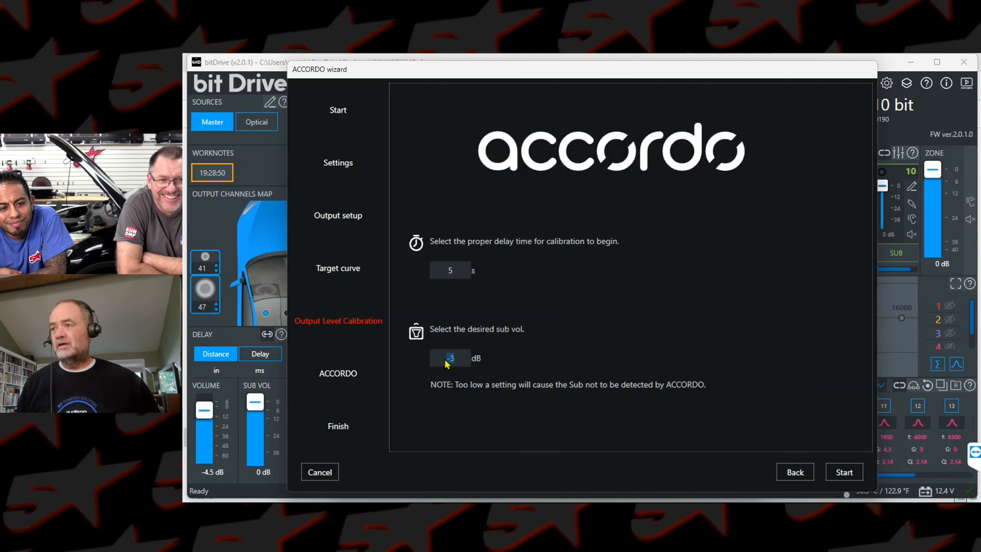
Step: Raise the output calibration level until the microphone signal is OK, and run ACCORDO's measurement and processing
click(844, 473)
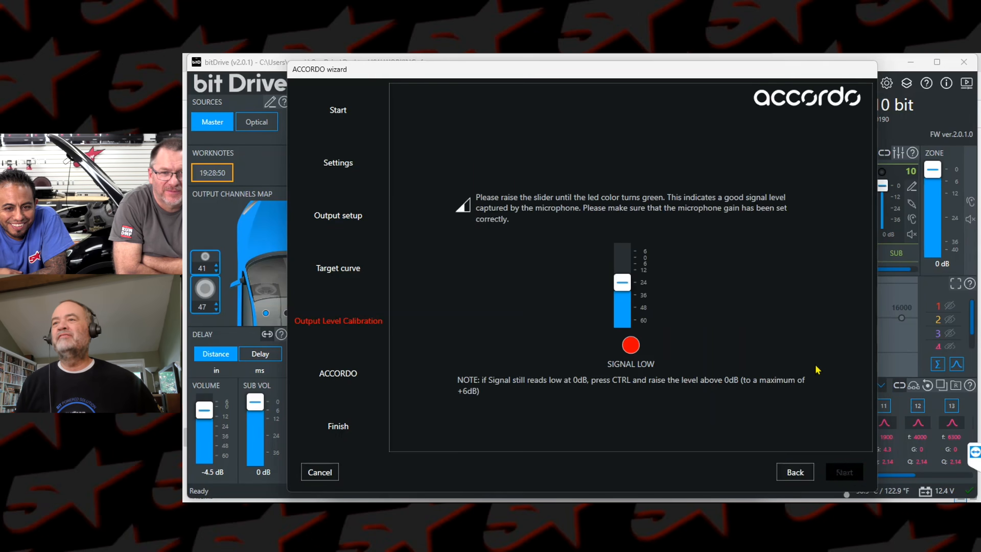
drag(626, 285, 626, 260)
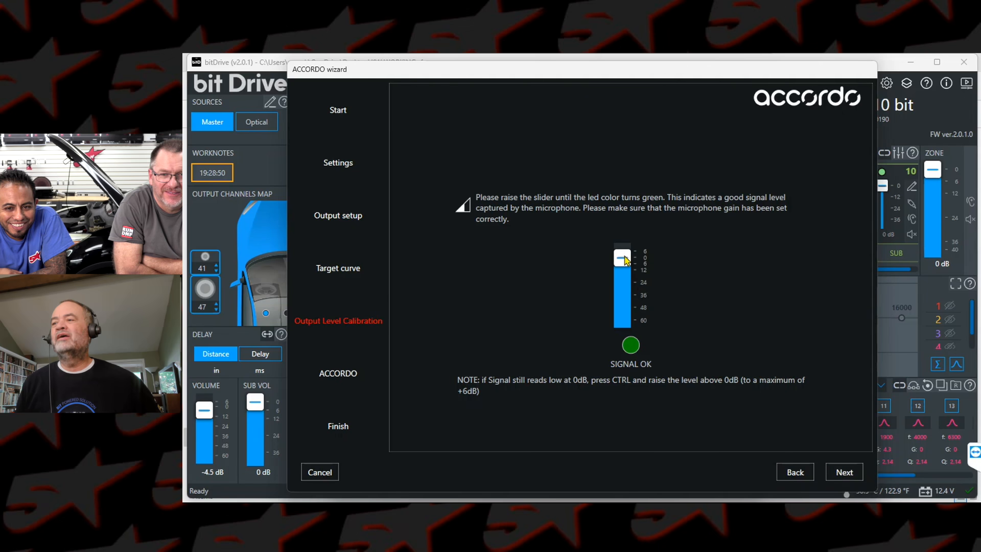
click(846, 472)
click(845, 472)
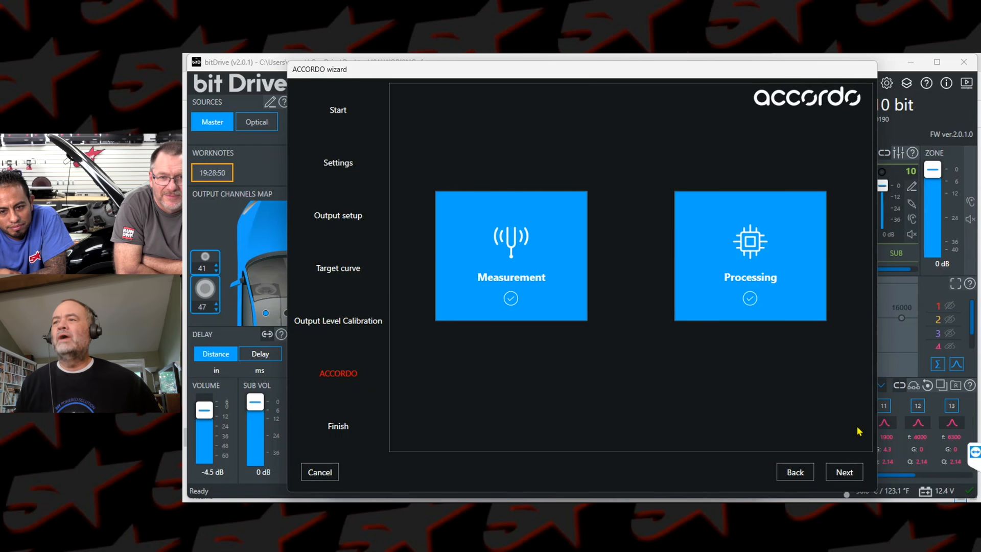
Step: Finish the ACCORDO wizard, and review the new delays and output levels
click(844, 472)
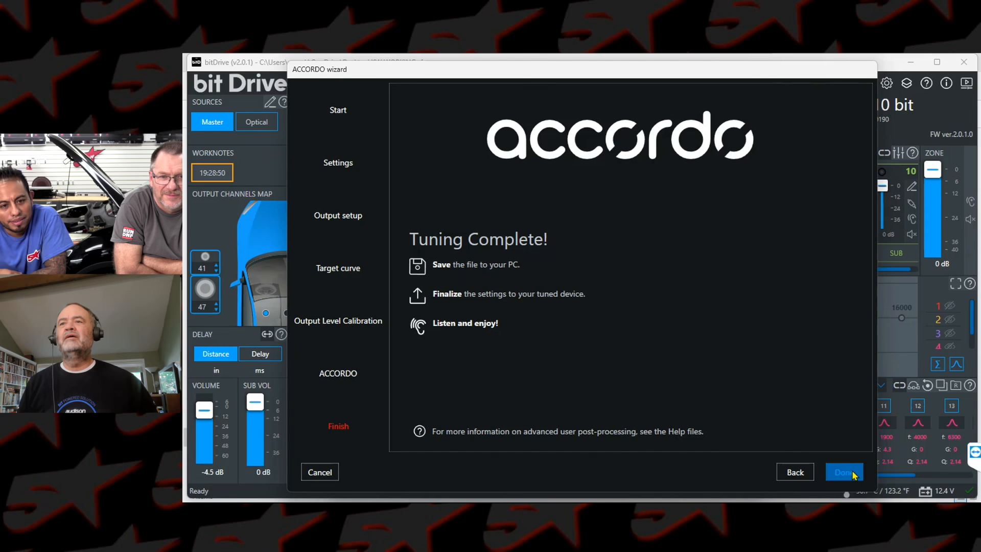
click(852, 475)
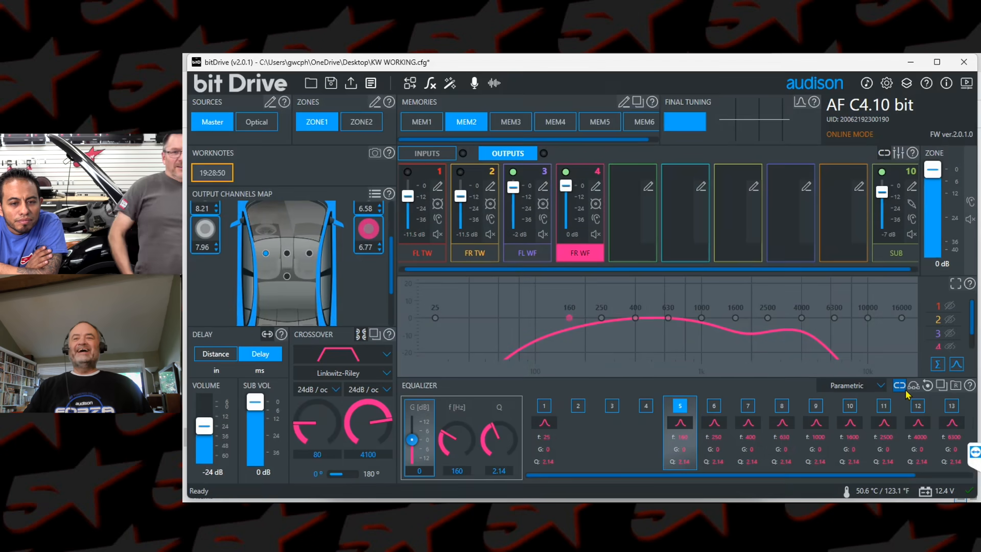
drag(390, 264, 394, 217)
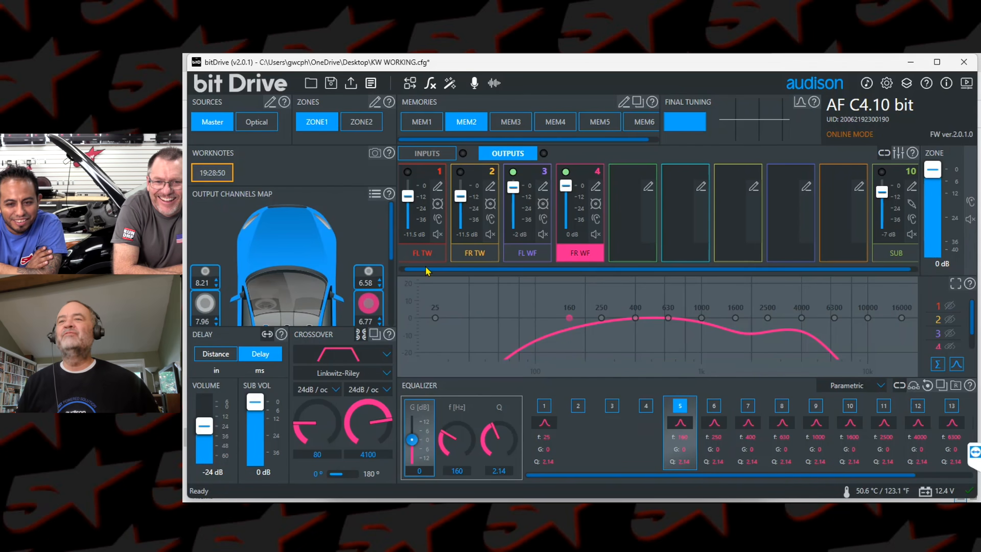
drag(426, 272, 411, 271)
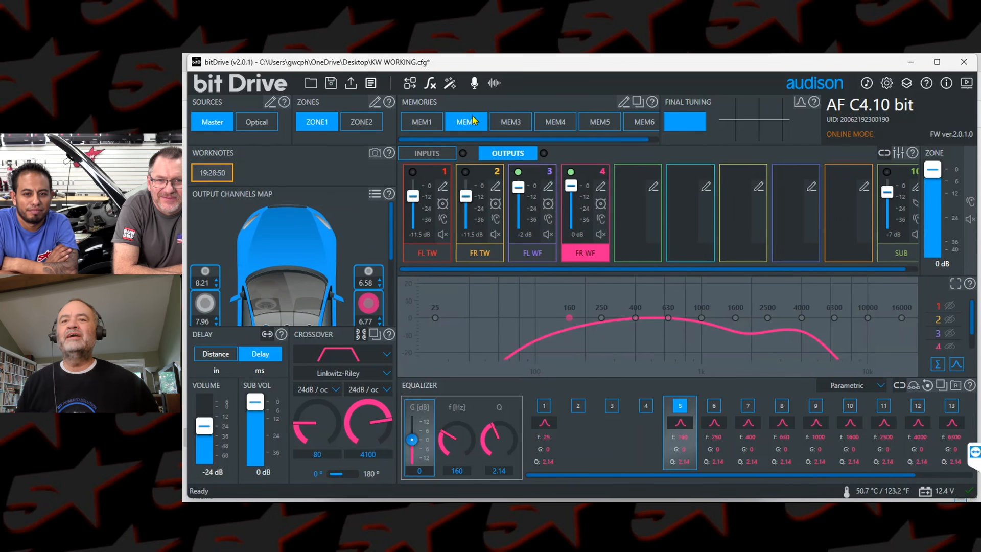
Step: Turn on the microphone analyzer in the enlarged graph, and raise the master volume to -16 dB
click(474, 83)
drag(209, 428, 208, 423)
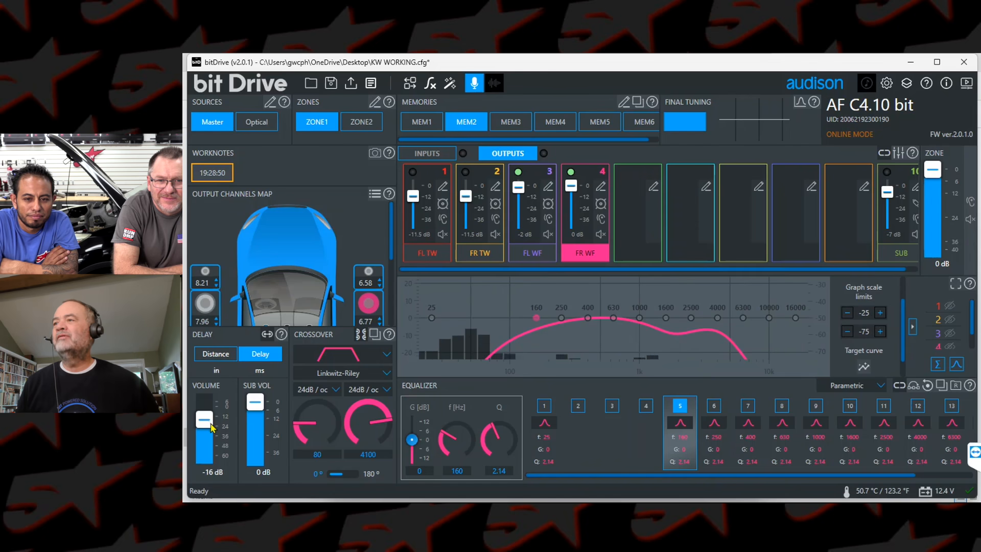
click(956, 284)
Step: Display the HAC-E target curve in the graph and show the analyzer response as a line
click(884, 332)
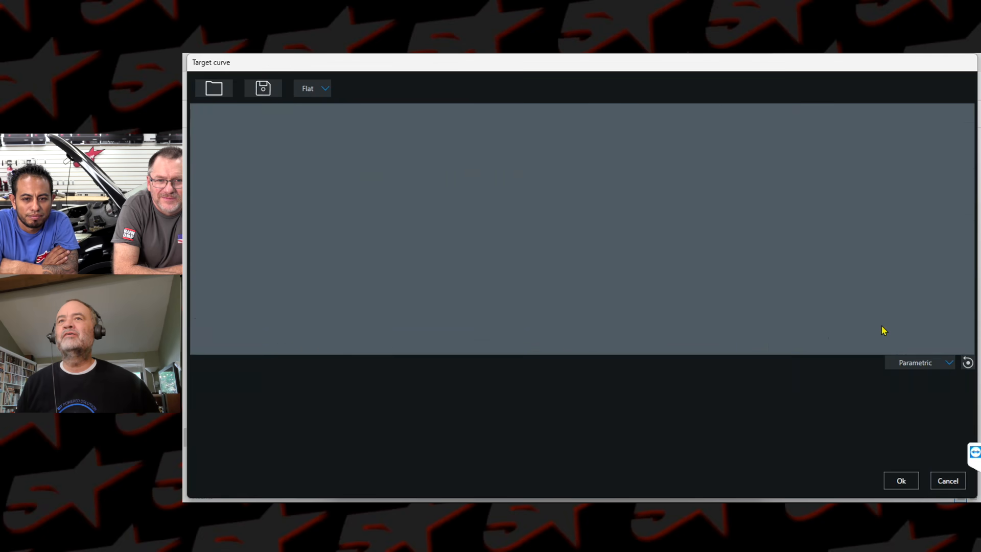
click(321, 85)
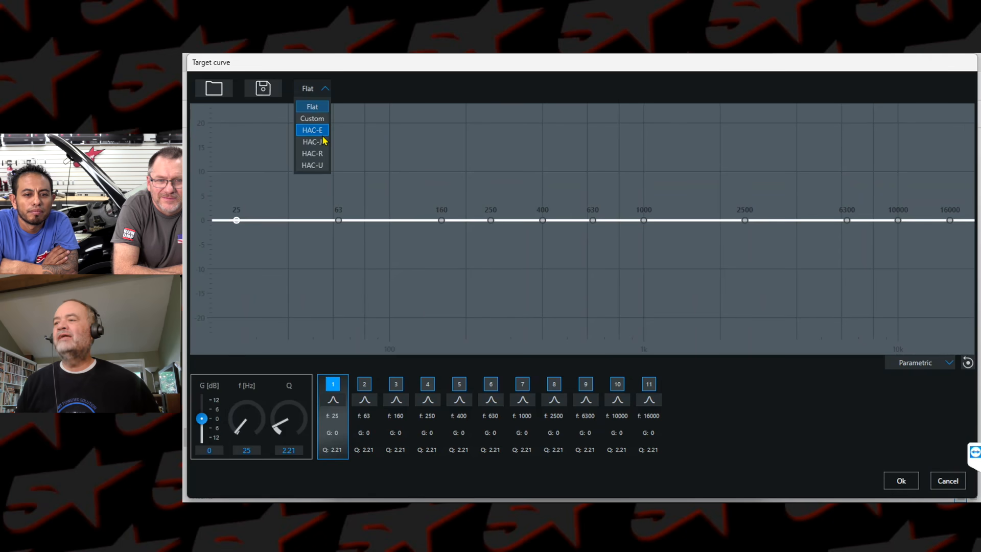
click(318, 132)
click(908, 477)
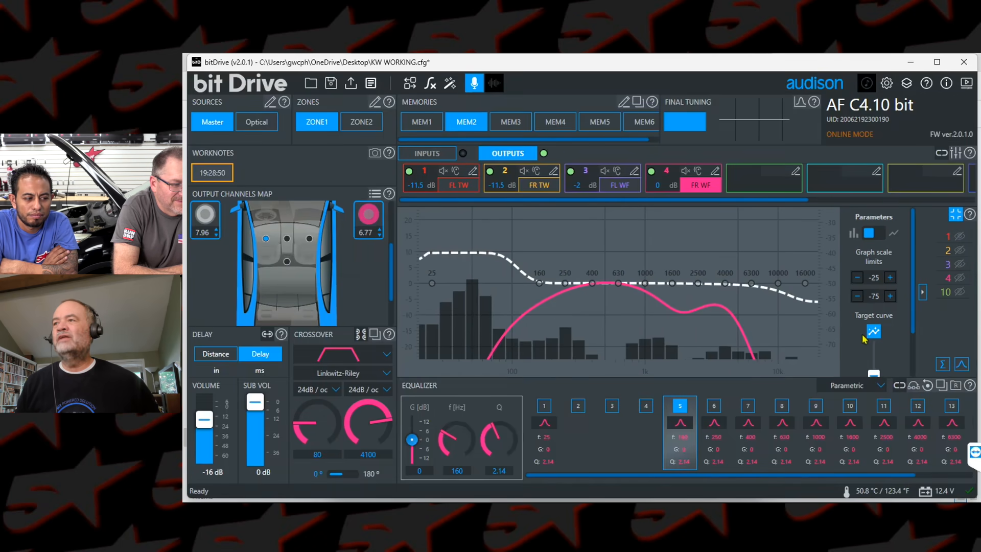
click(883, 236)
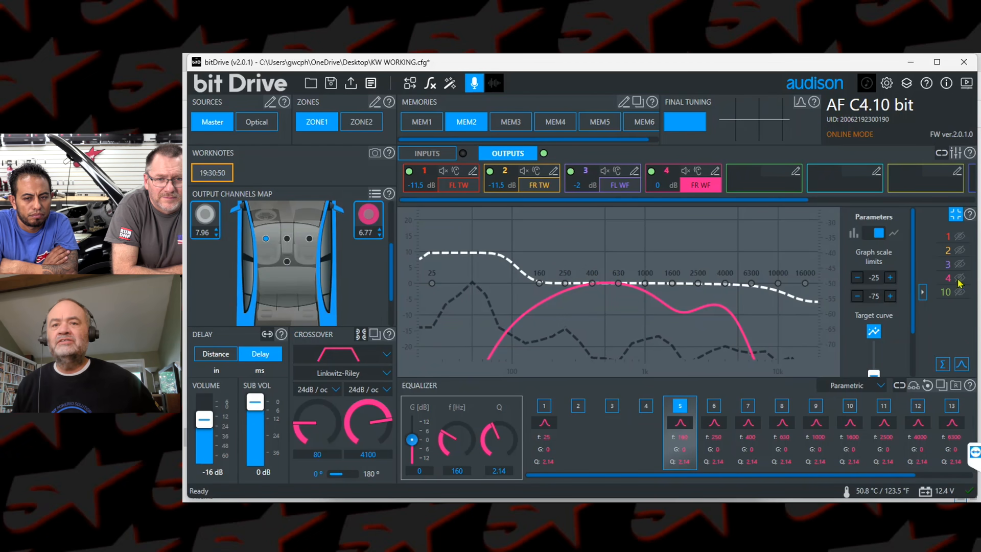
Step: Raise the master volume to -5 dB and lower the target curve by about 10 dB onto the measured response
drag(205, 423, 205, 414)
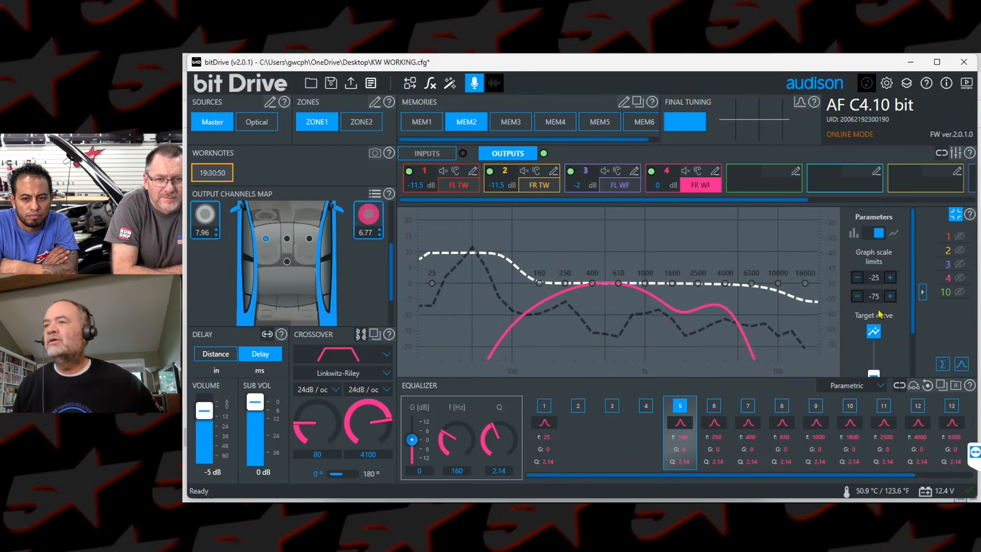
scroll(873, 353, down, 1)
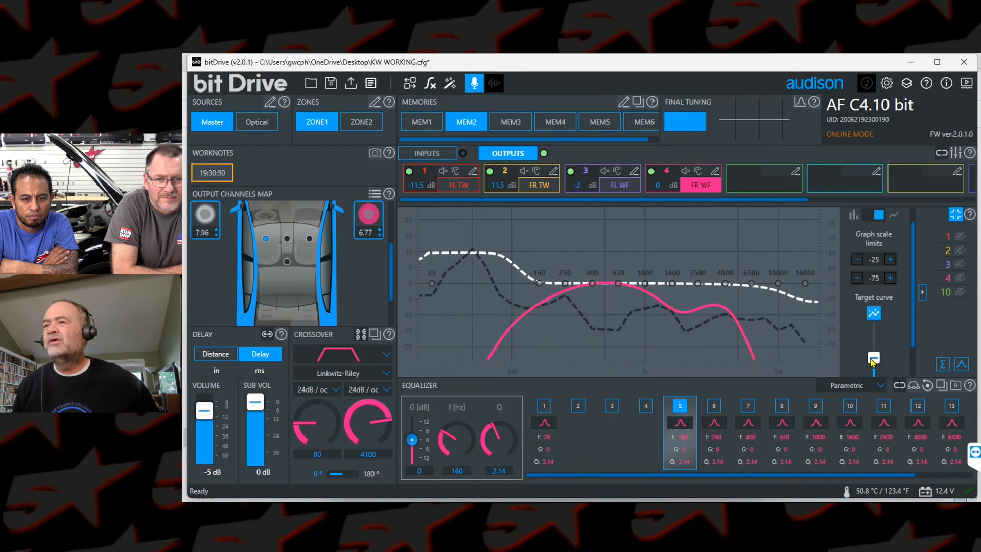
scroll(872, 360, down, 6)
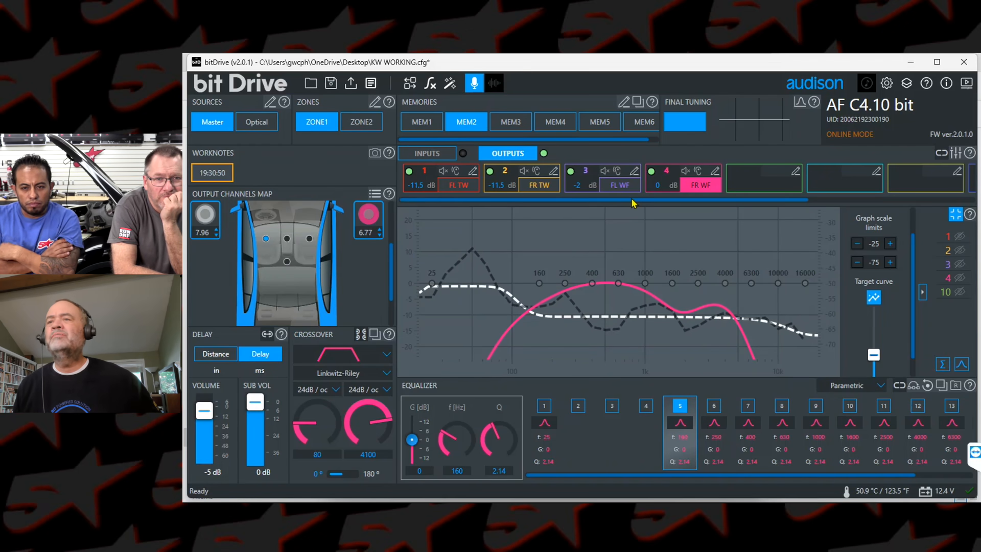
Step: Cut band 2 at 250 Hz to -4.3 dB in the final tuning equalizer
click(800, 103)
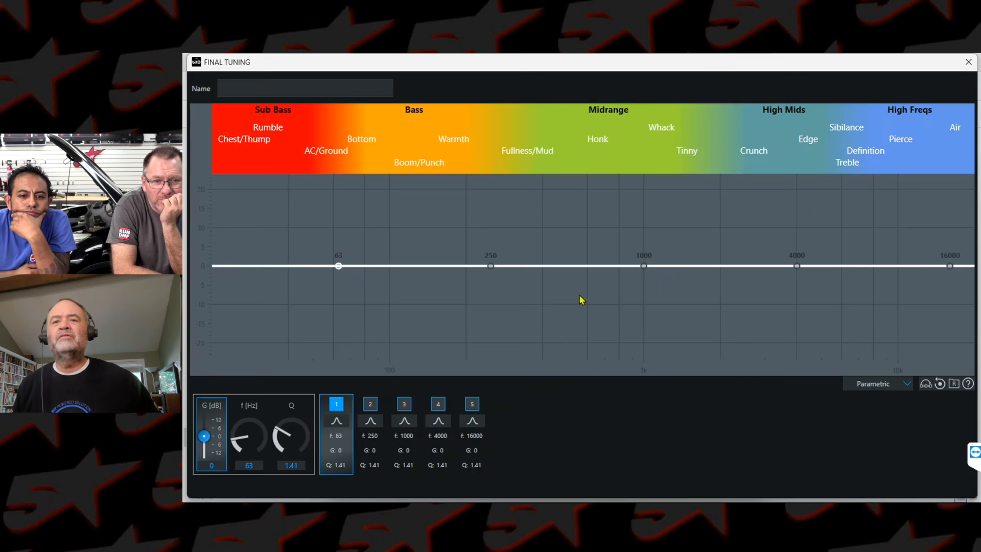
click(370, 405)
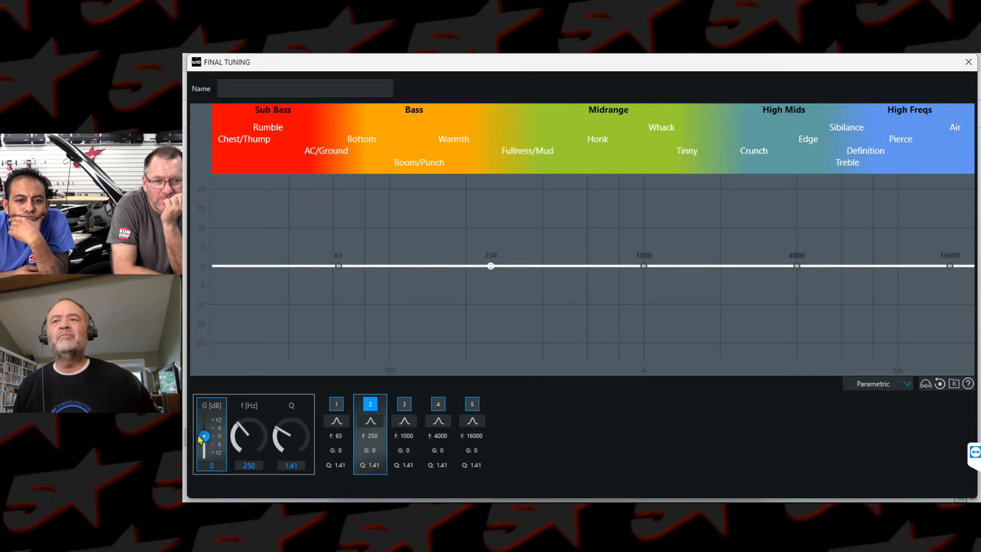
drag(204, 436, 204, 445)
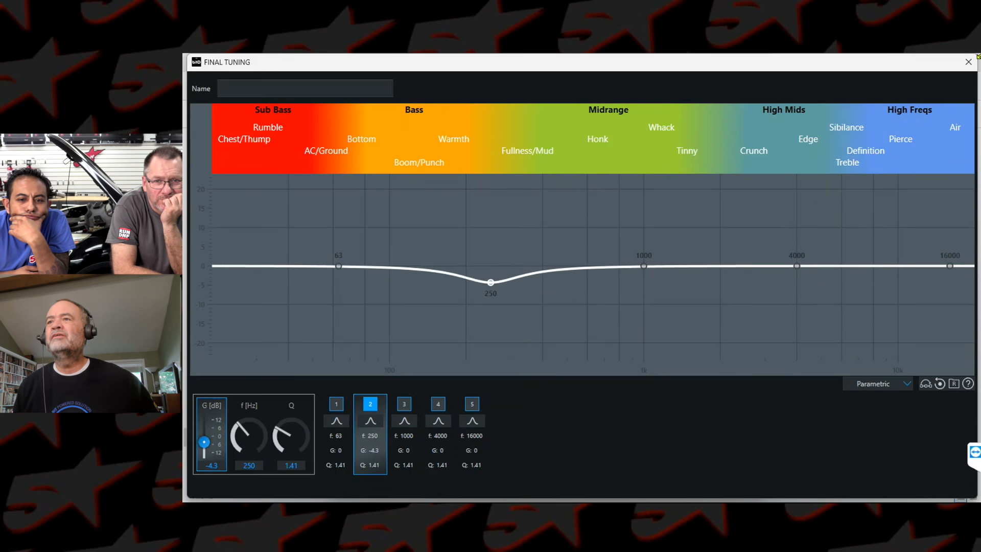
click(969, 62)
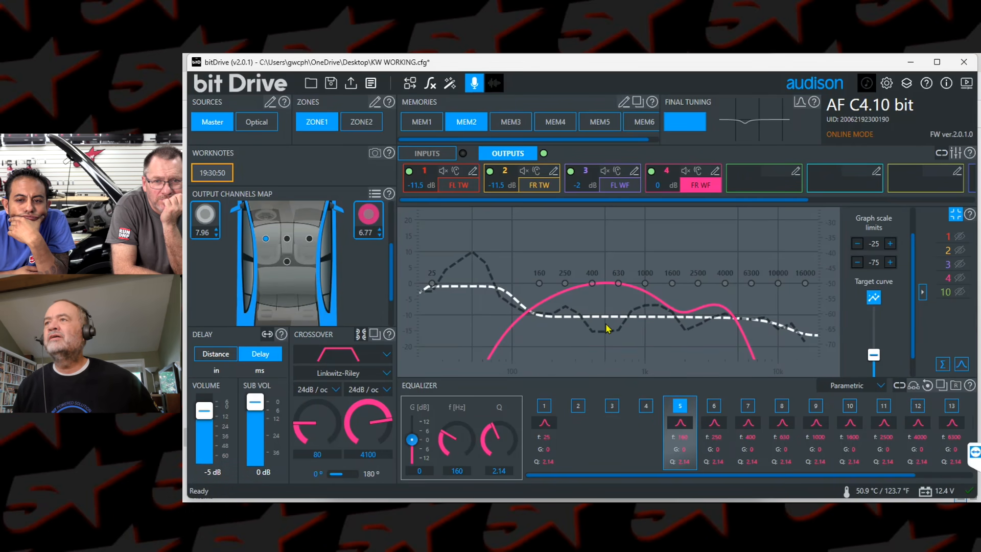
Step: Set final tuning band 3 to 500 Hz with a gain of 4.3 dB
click(800, 102)
click(404, 416)
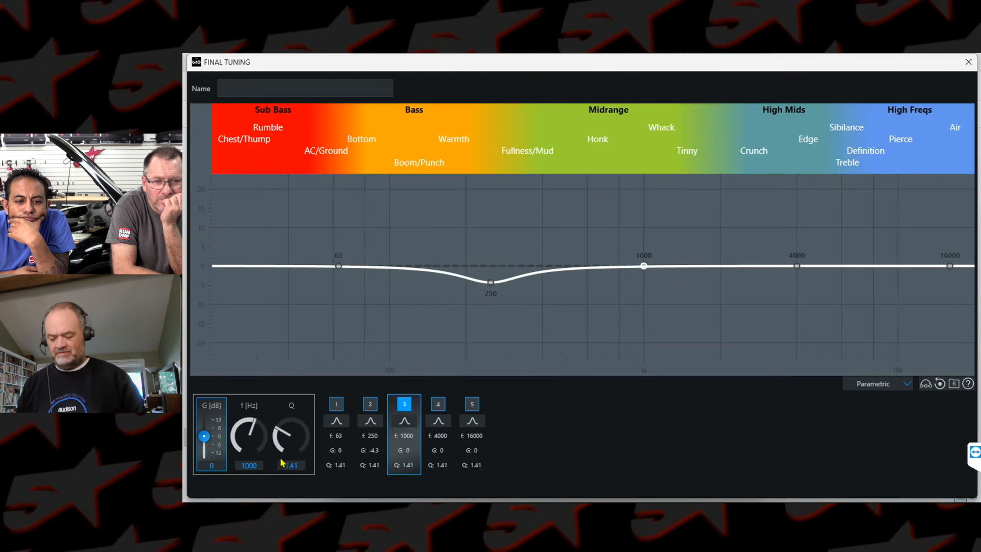
text(50)
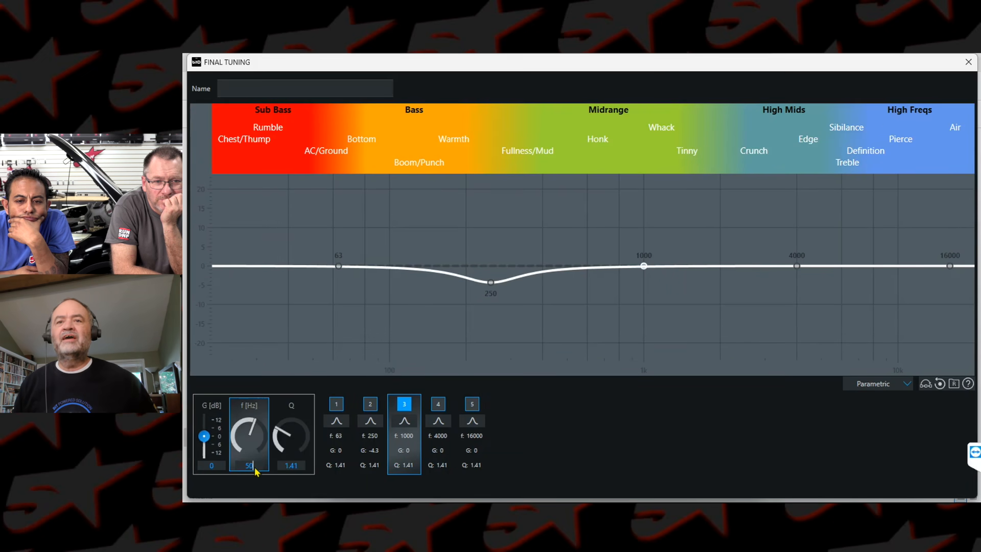
text(0)
drag(211, 442, 229, 428)
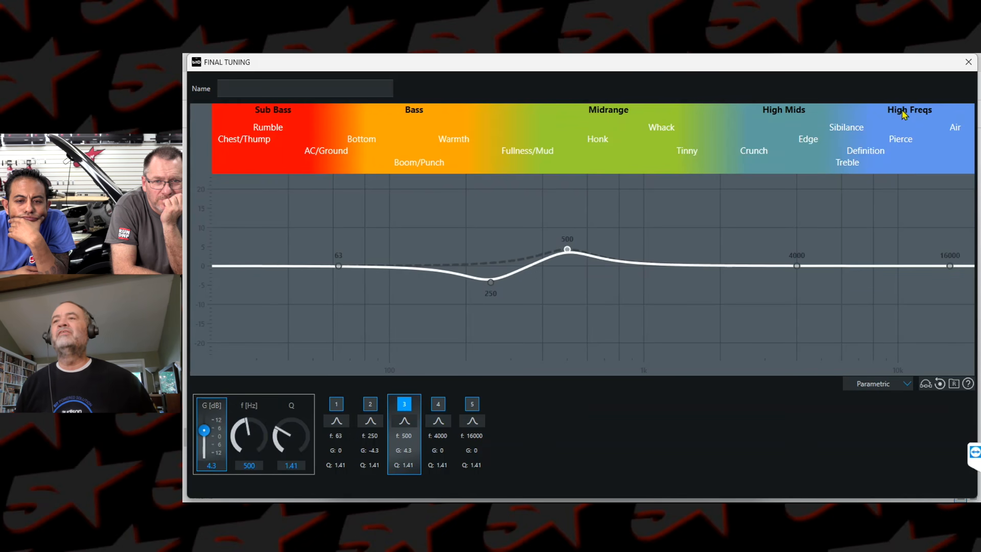
click(968, 62)
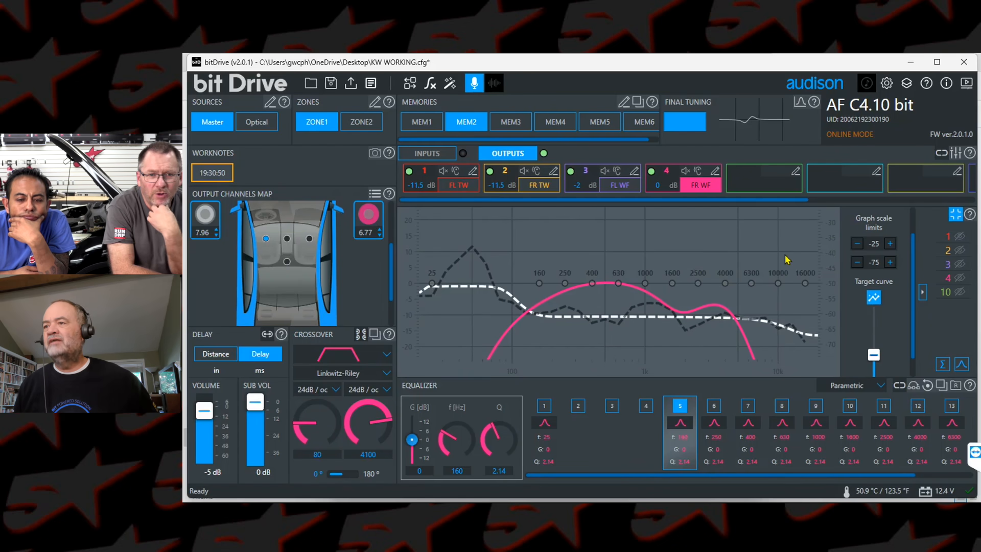
Step: Set final tuning band 4 to 1000 Hz with a gain of -3.9 dB
click(816, 417)
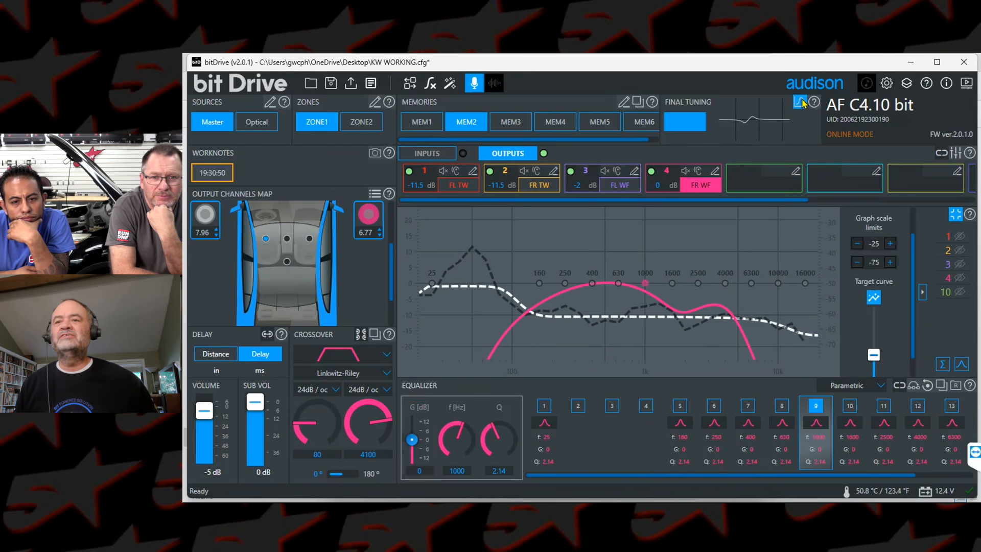
click(809, 121)
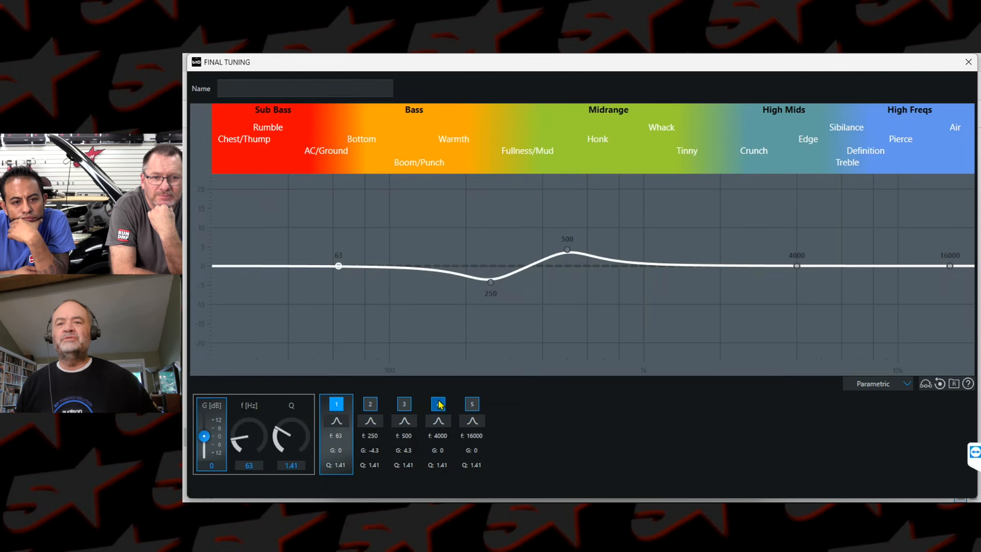
click(435, 421)
click(250, 465)
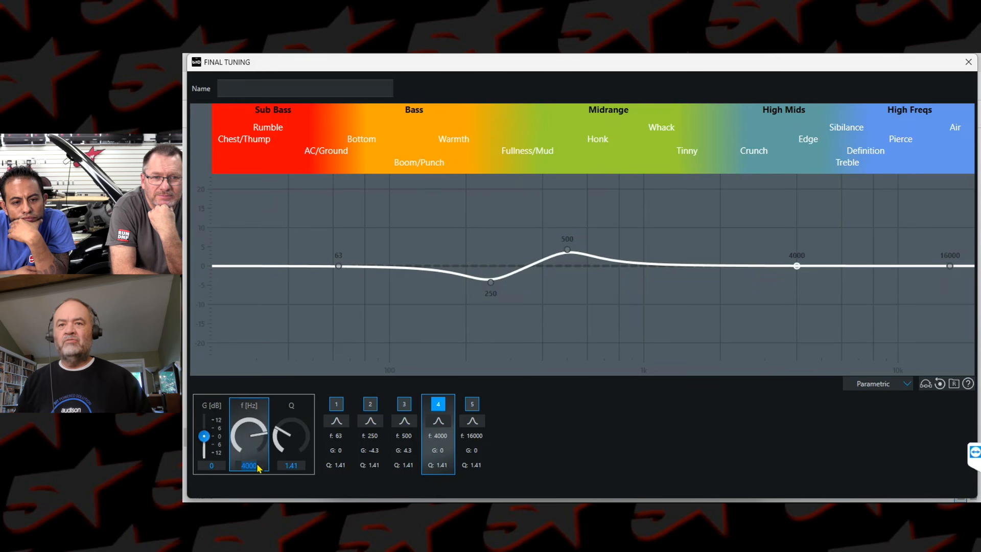
drag(204, 436, 205, 443)
click(968, 62)
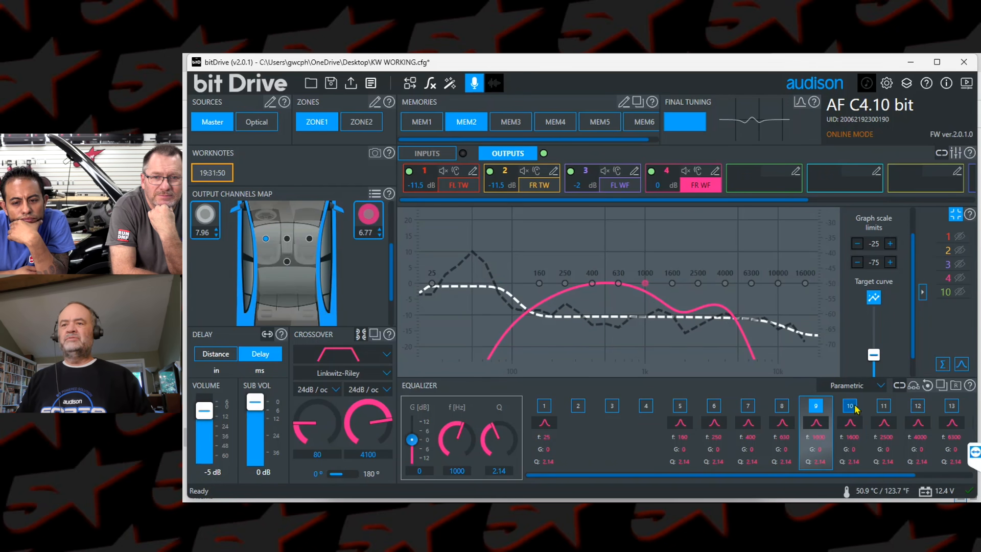
Step: Set final tuning band 5 to 2100 Hz with a gain of 4.3 dB
click(884, 405)
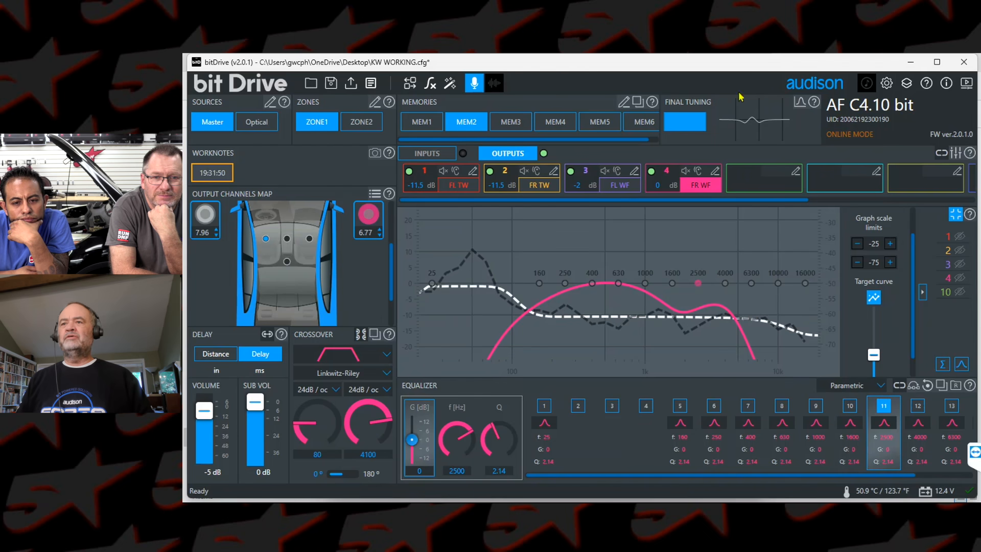
click(800, 102)
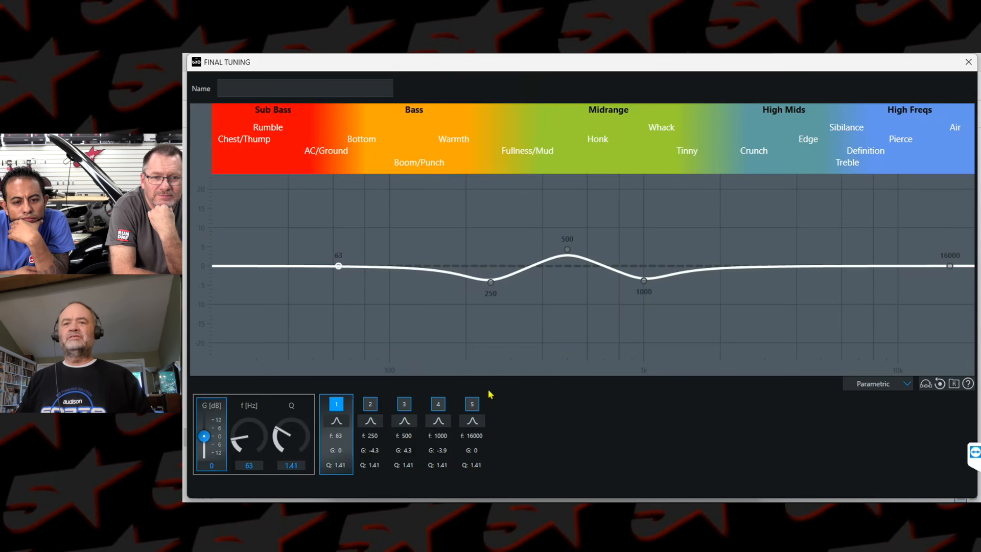
click(472, 404)
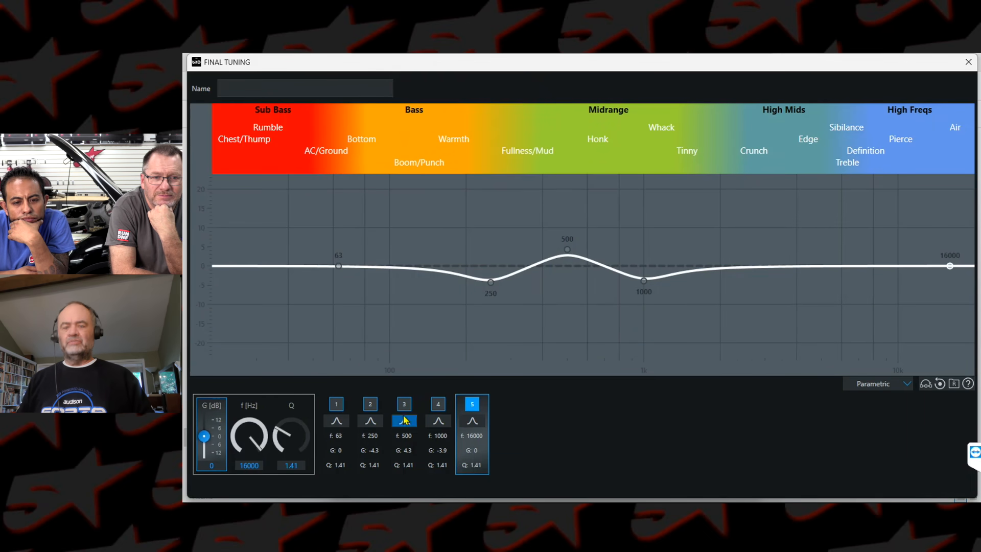
click(246, 466)
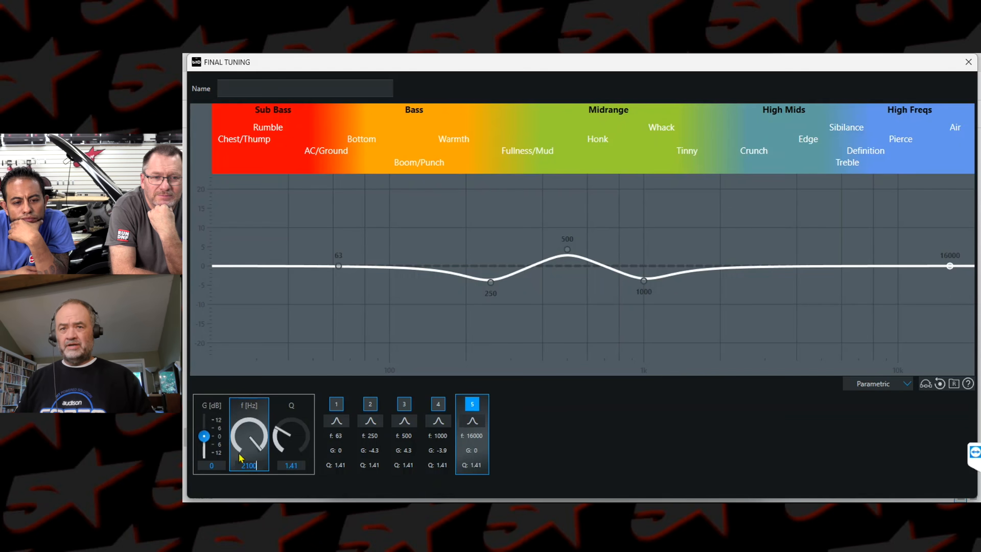
drag(205, 440, 205, 433)
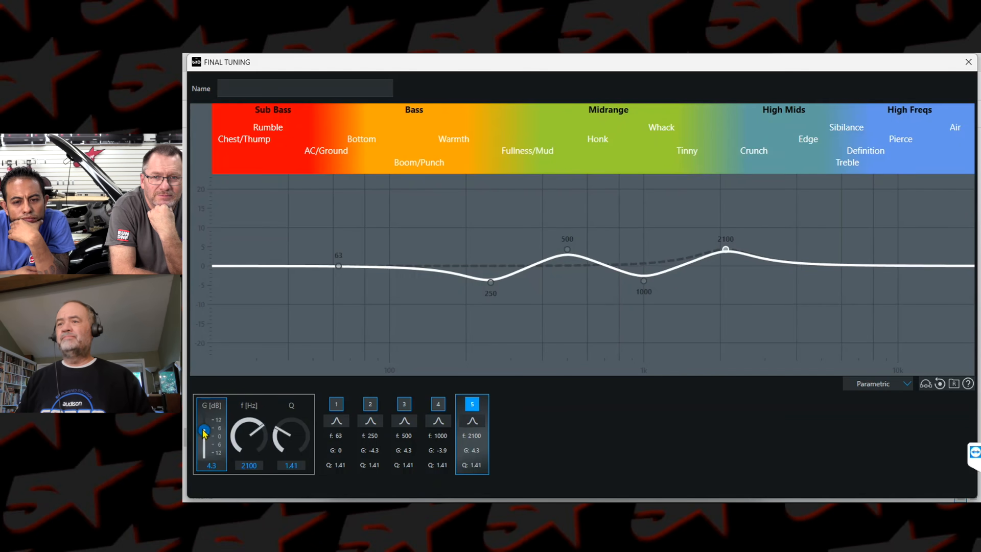
click(971, 64)
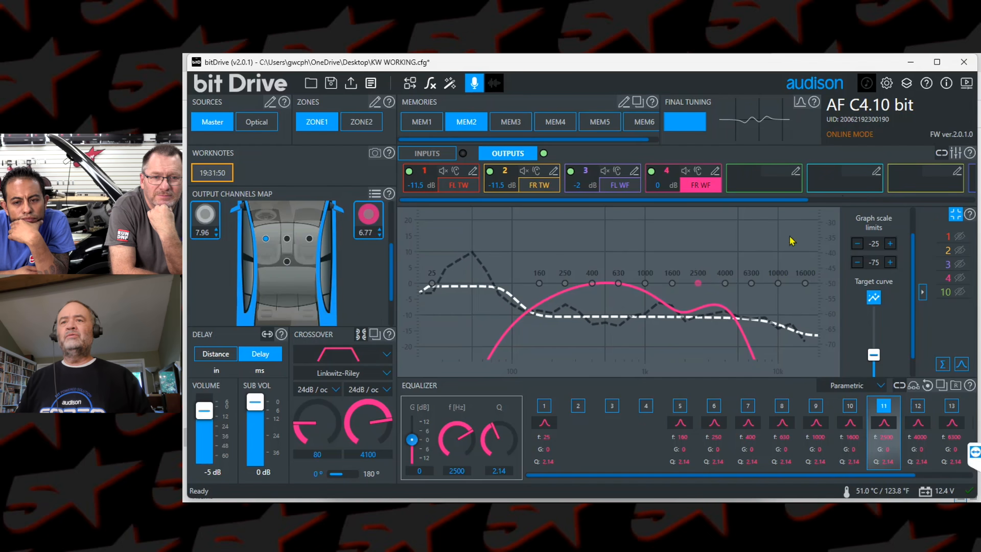
Step: Select the subwoofer channel, compare its phase at 0° and 180°, and leave it at 0°
drag(393, 275, 392, 316)
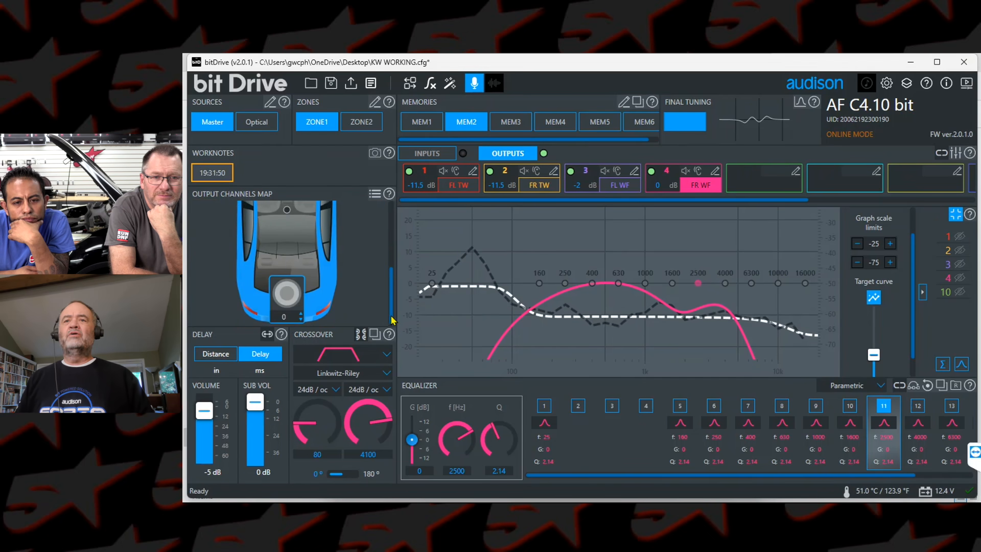
click(286, 293)
scroll(276, 301, up, 3)
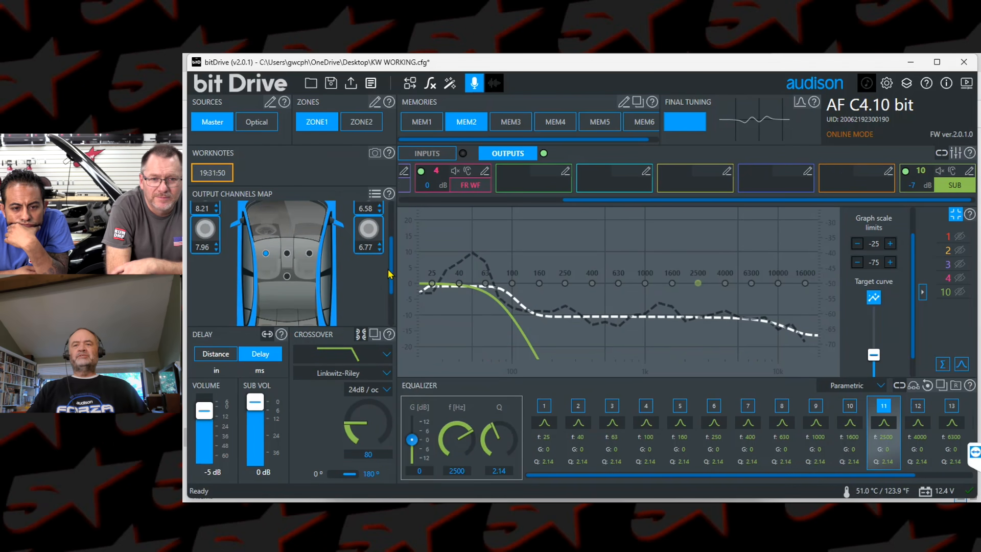
scroll(391, 309, down, 3)
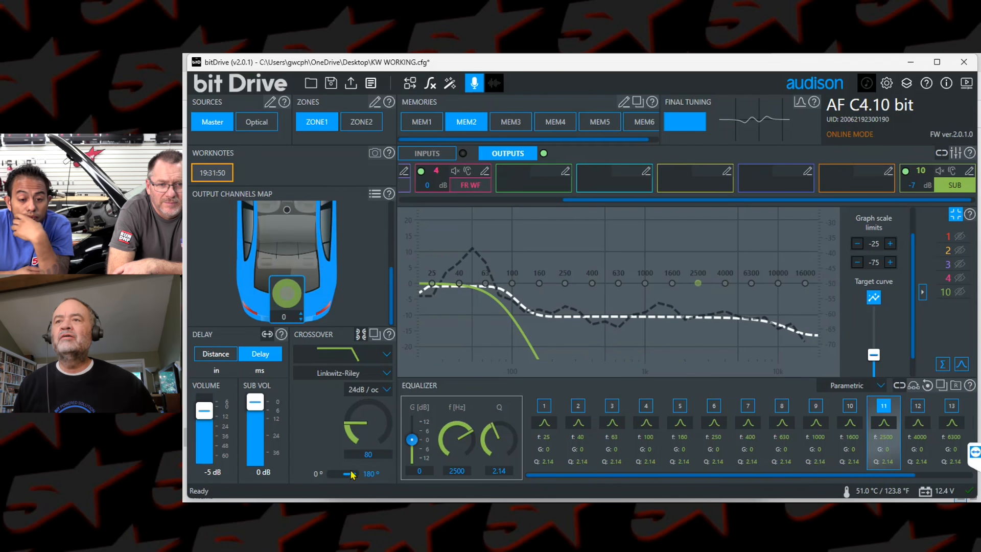
click(334, 474)
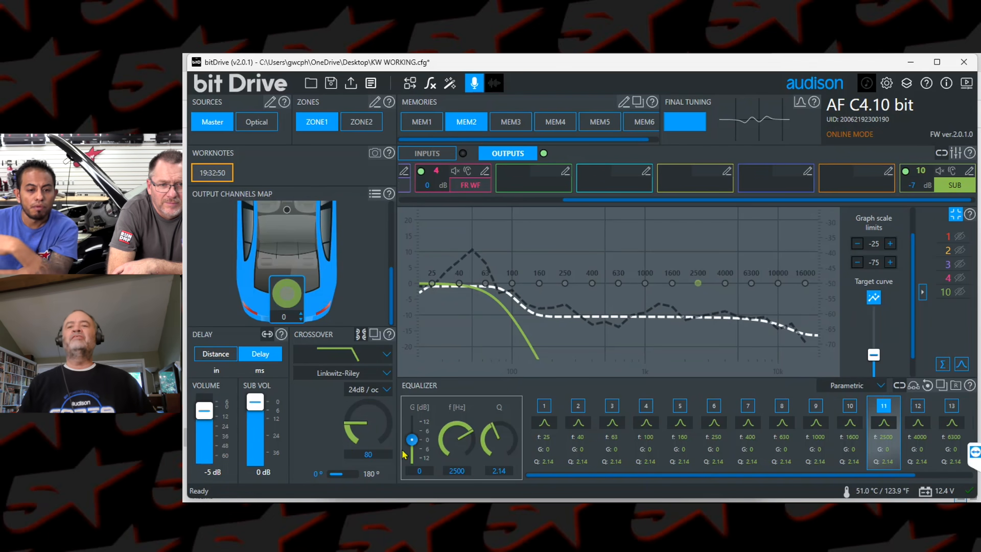
click(355, 475)
click(332, 476)
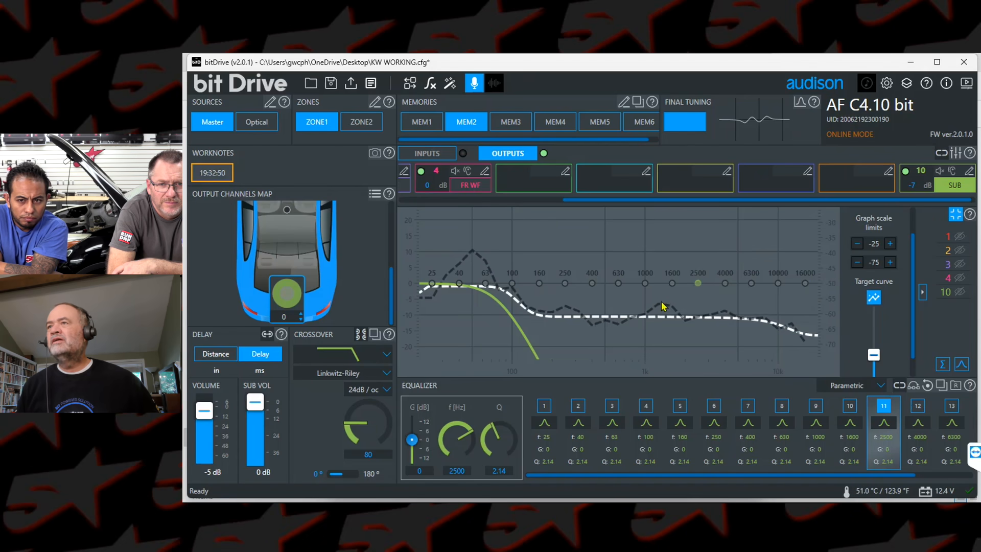
Step: Set final tuning band 1 to 1300 Hz with a gain of -3.4 dB
click(802, 102)
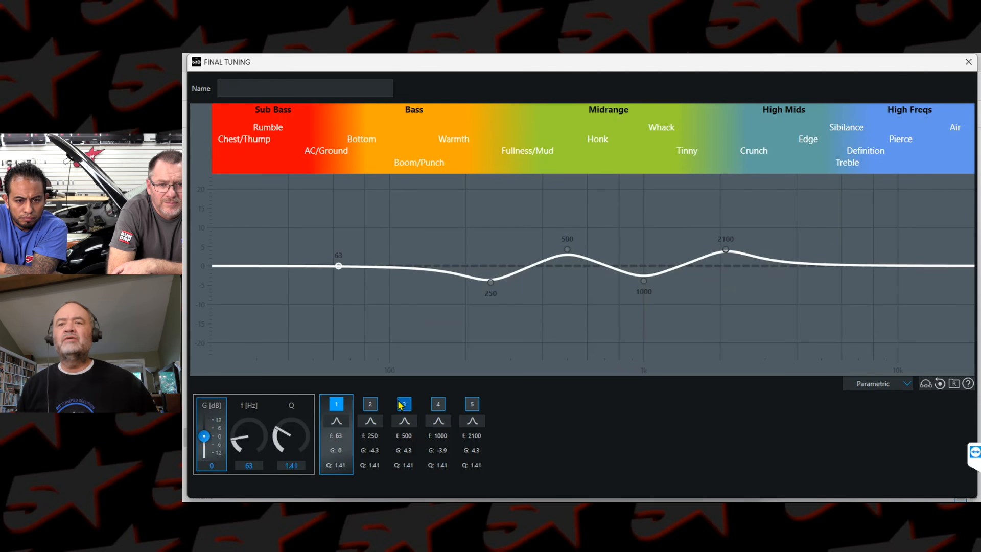
click(336, 407)
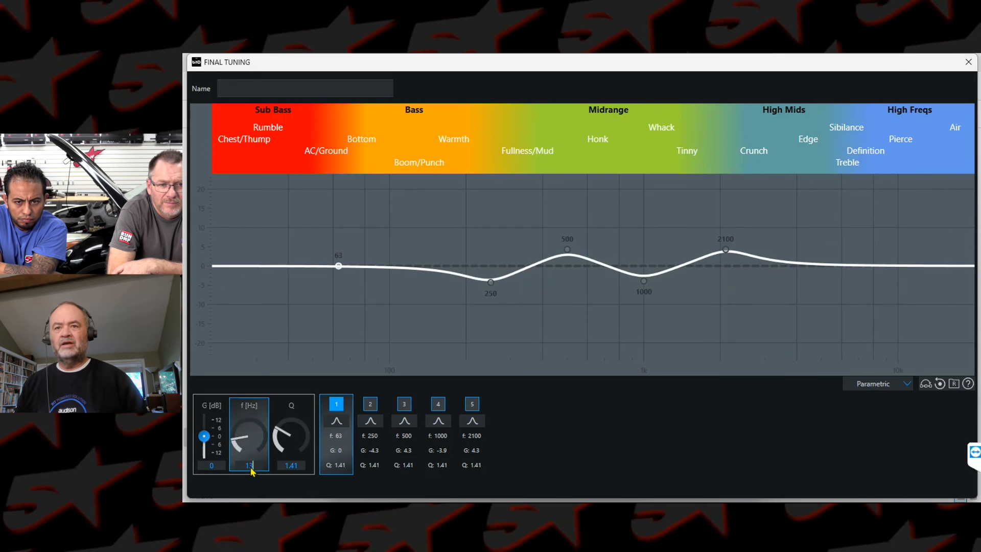
drag(206, 437, 206, 442)
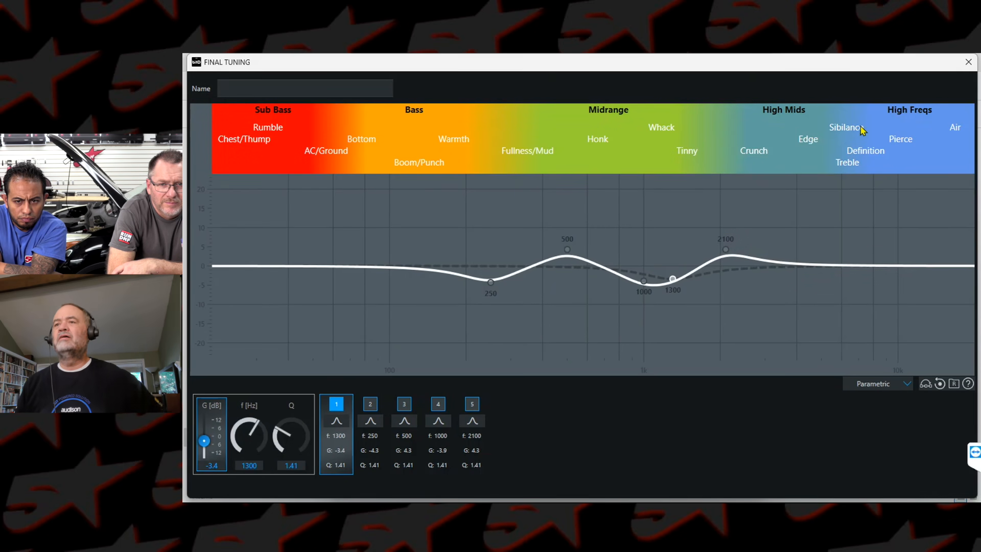
click(968, 62)
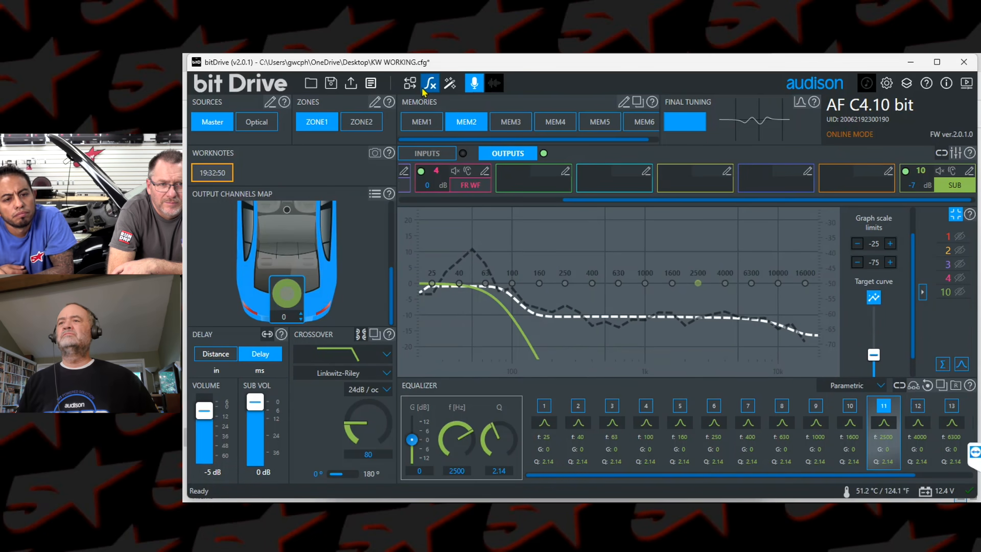
Step: Finalize the device and turn off the live microphone measurement
click(350, 83)
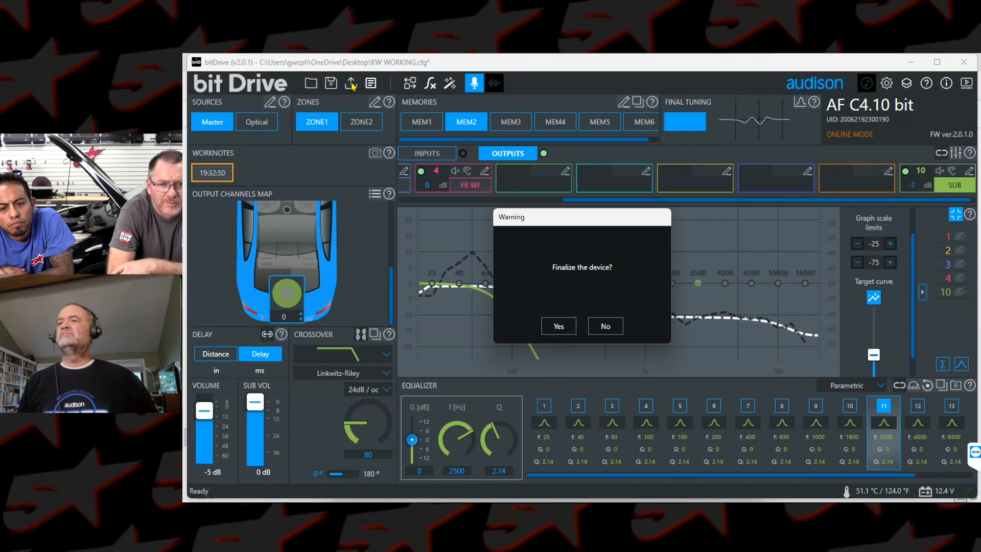
click(558, 324)
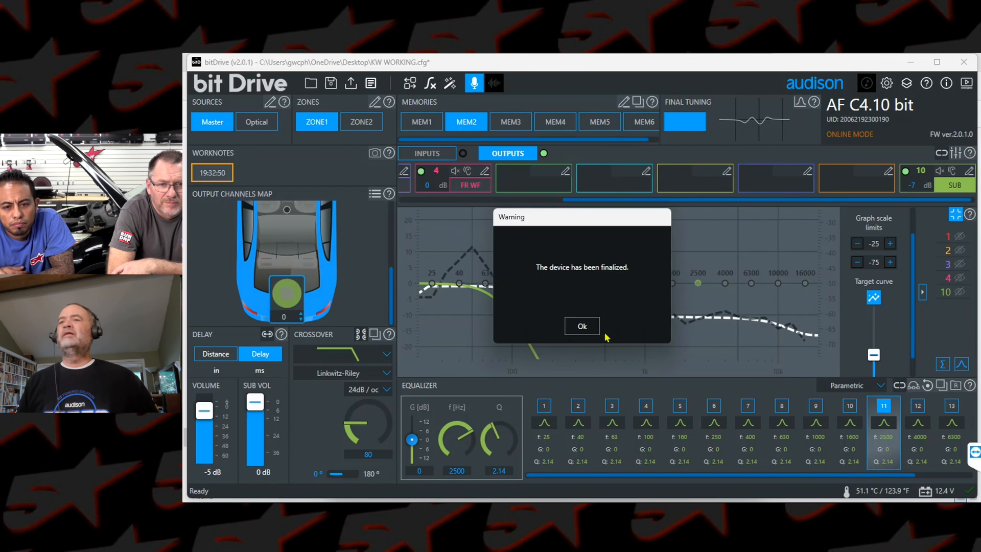
click(582, 326)
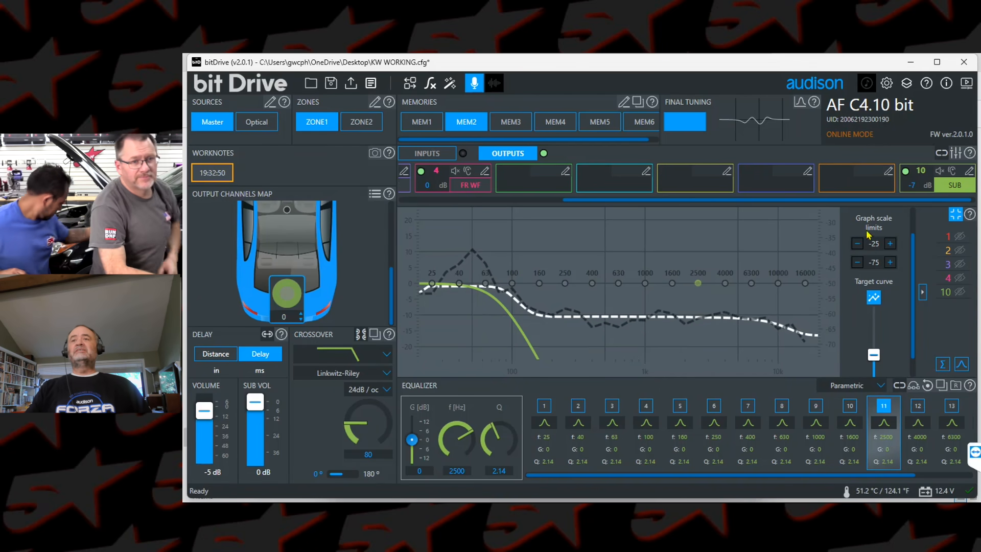
click(474, 85)
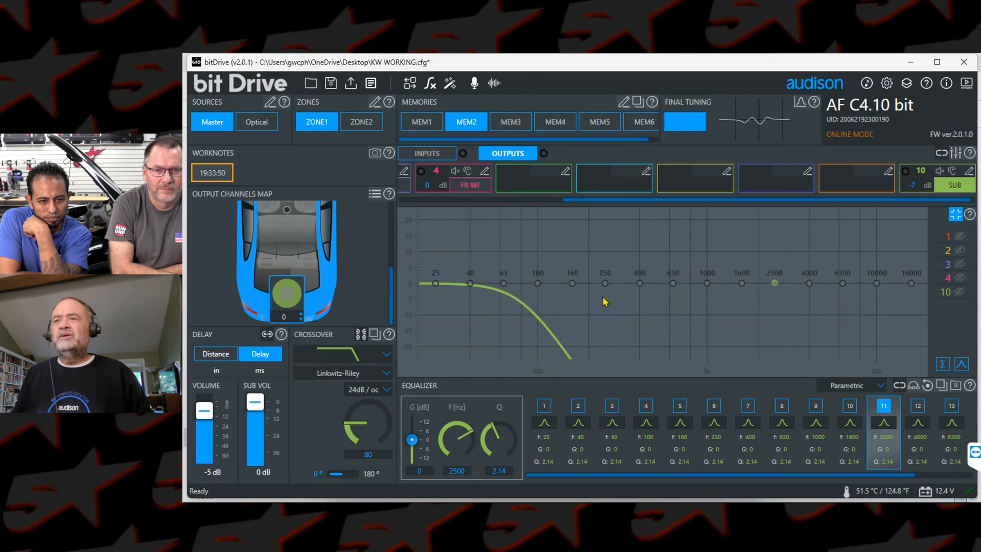
Step: Review the filter and equalizer curves of the FR WF, FL TW and FL WF output channels
click(465, 186)
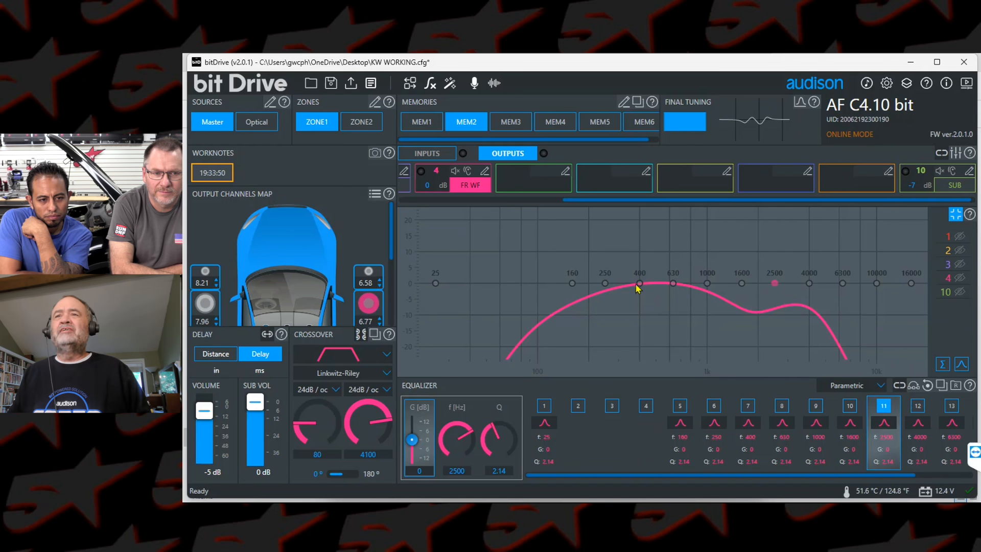
click(481, 200)
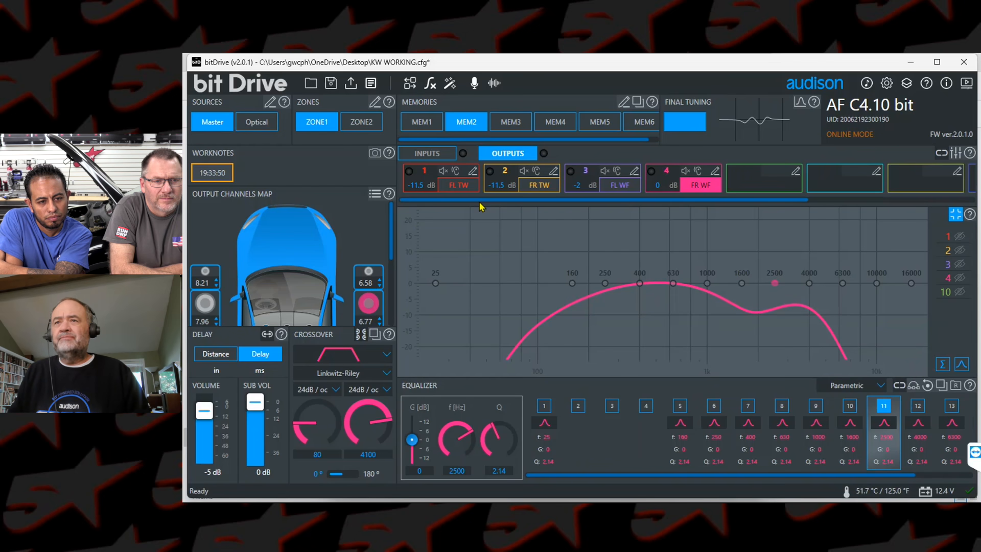
click(455, 187)
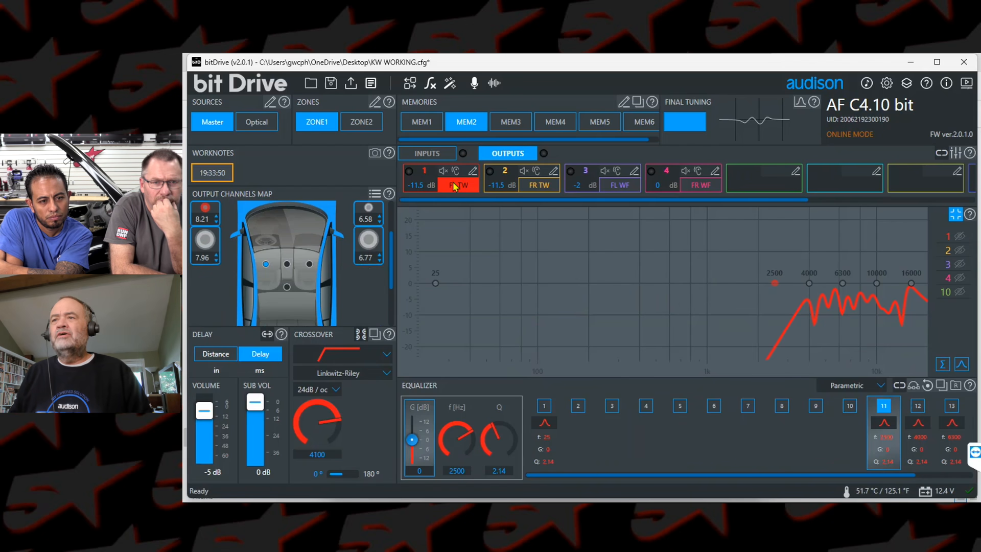
click(605, 187)
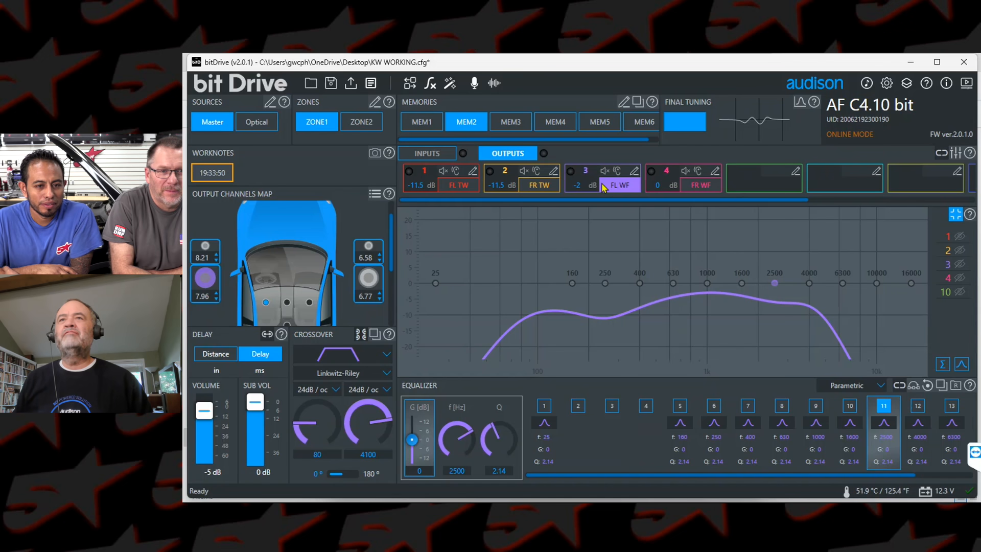
Step: Finalize the device again with the current MEM2 tuning
click(351, 83)
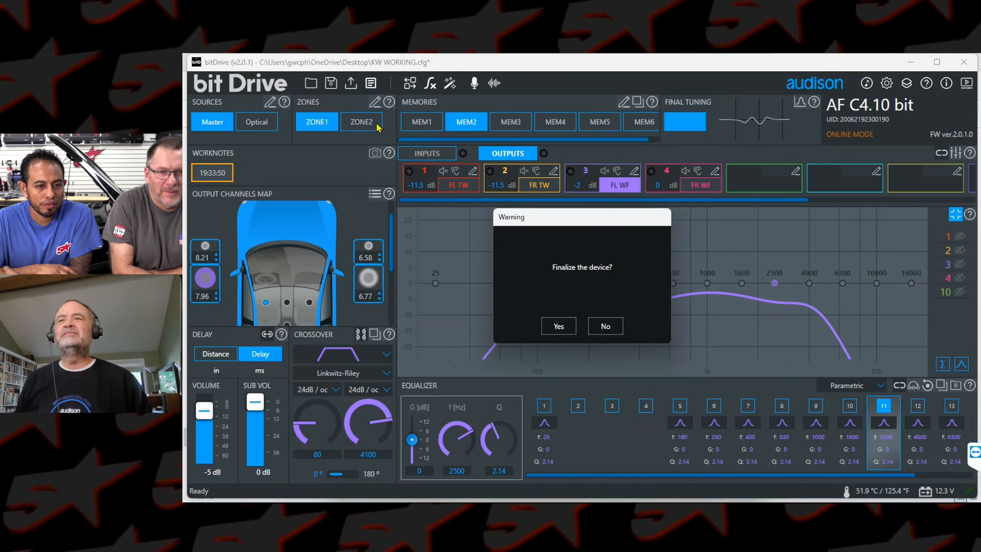
click(560, 327)
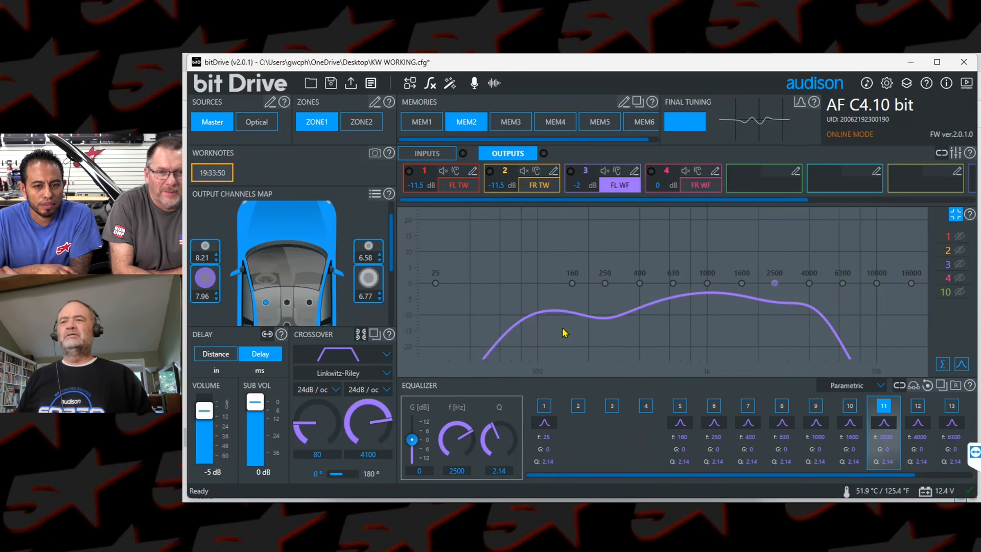
click(581, 326)
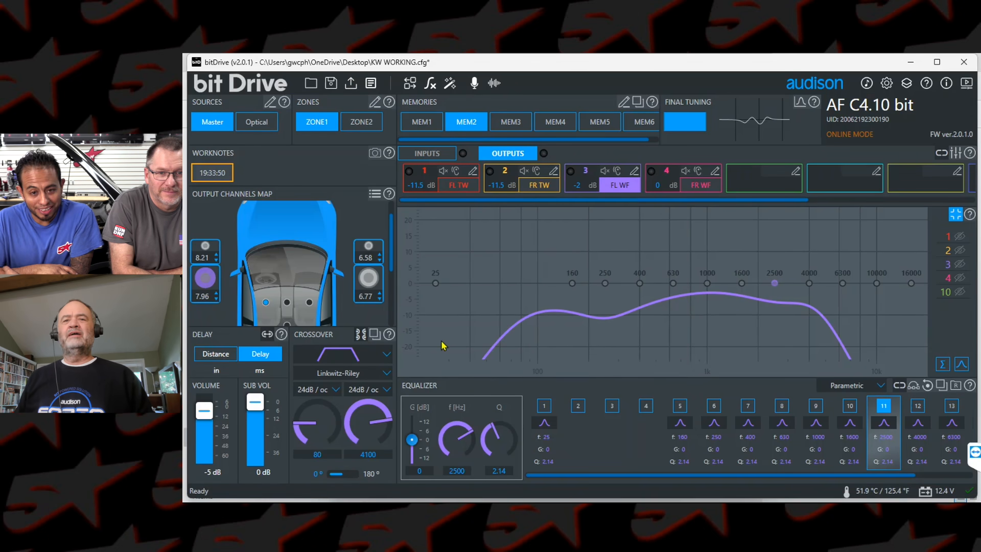
Step: Raise the main volume to 6 dB and finalize the device with that level
drag(203, 418, 208, 395)
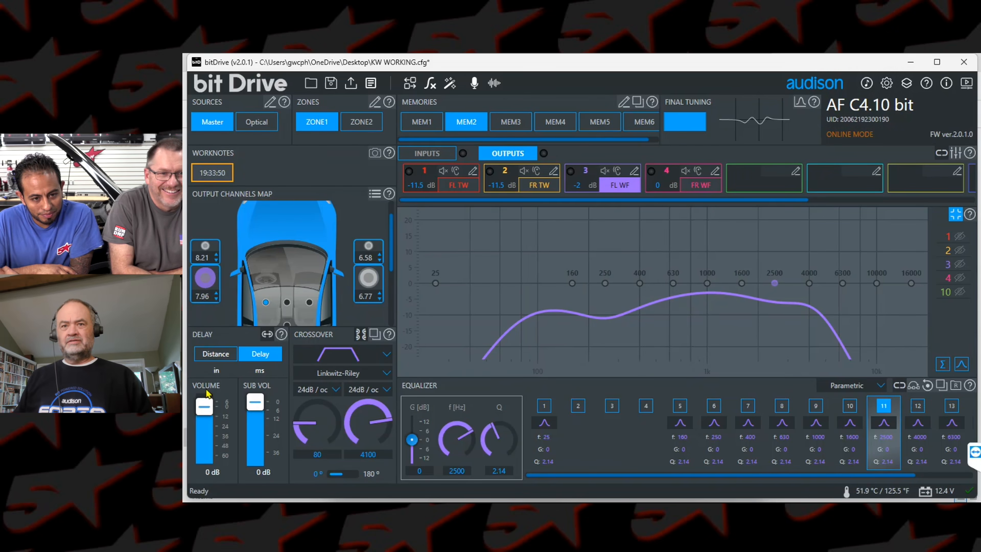
drag(209, 408, 209, 390)
click(352, 83)
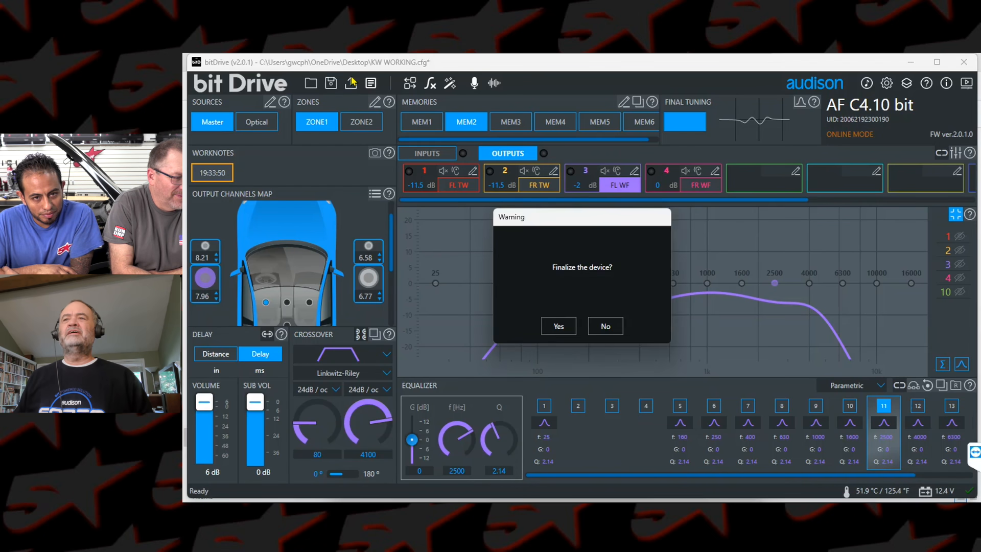
click(559, 331)
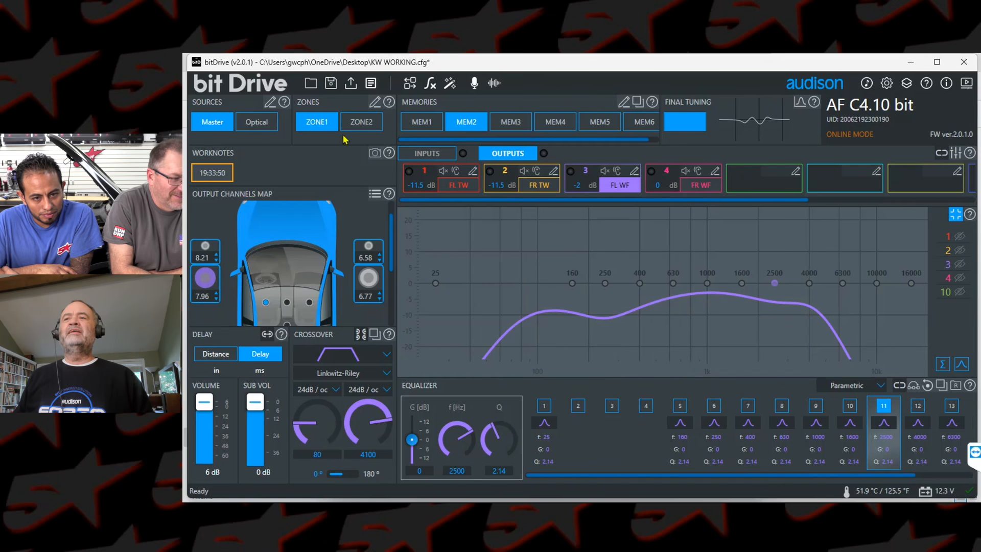
click(581, 325)
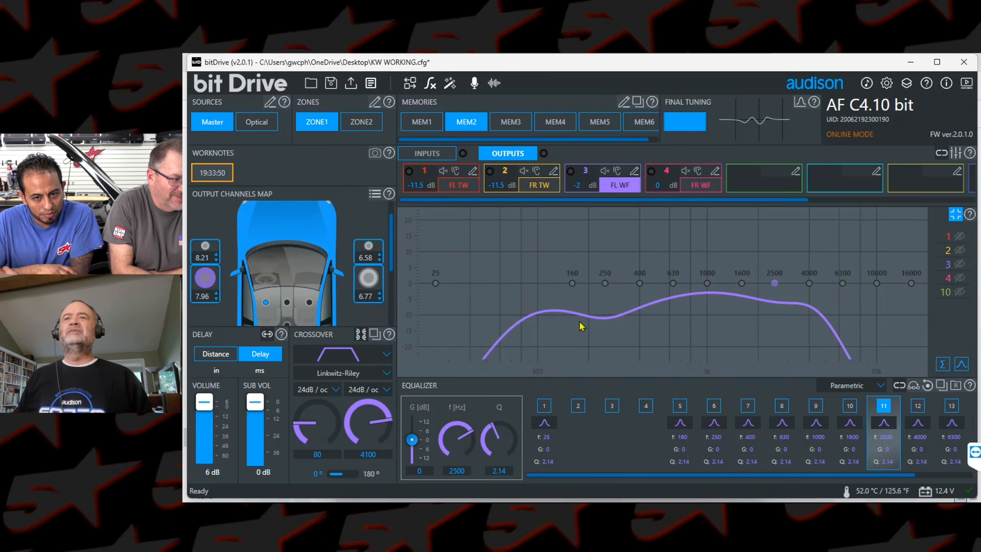
Step: Save the configuration to the Desktop as KW WORKING.cfg, replacing the existing file
click(330, 81)
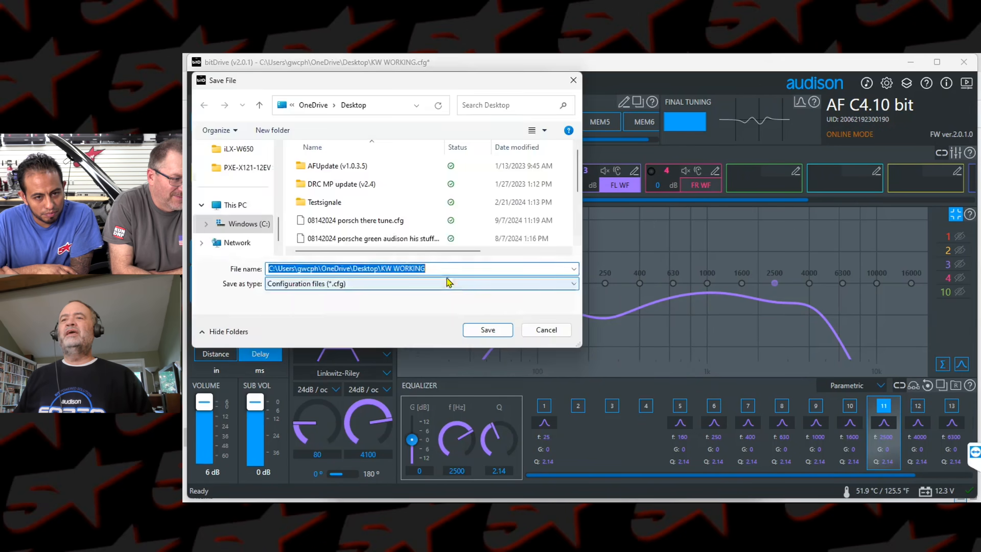
click(504, 331)
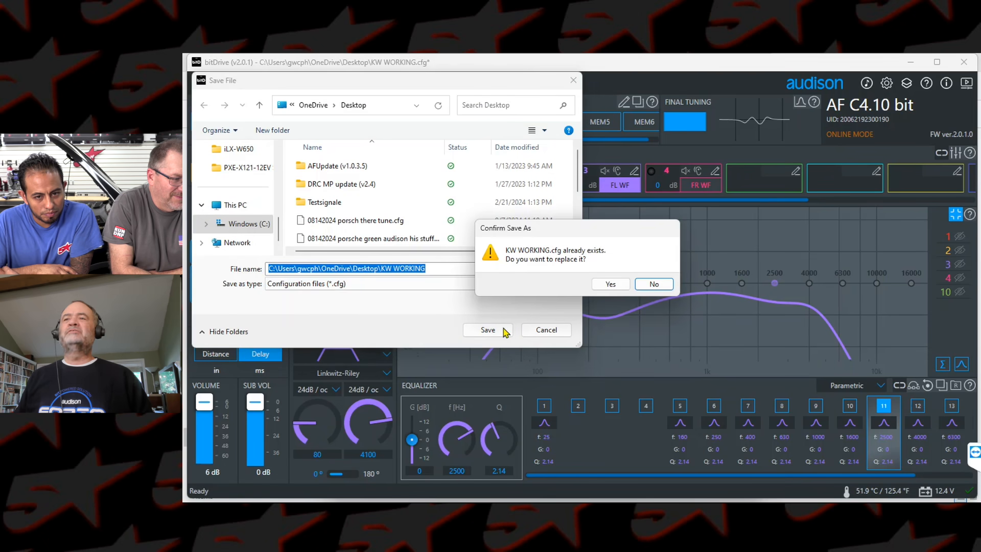
click(620, 285)
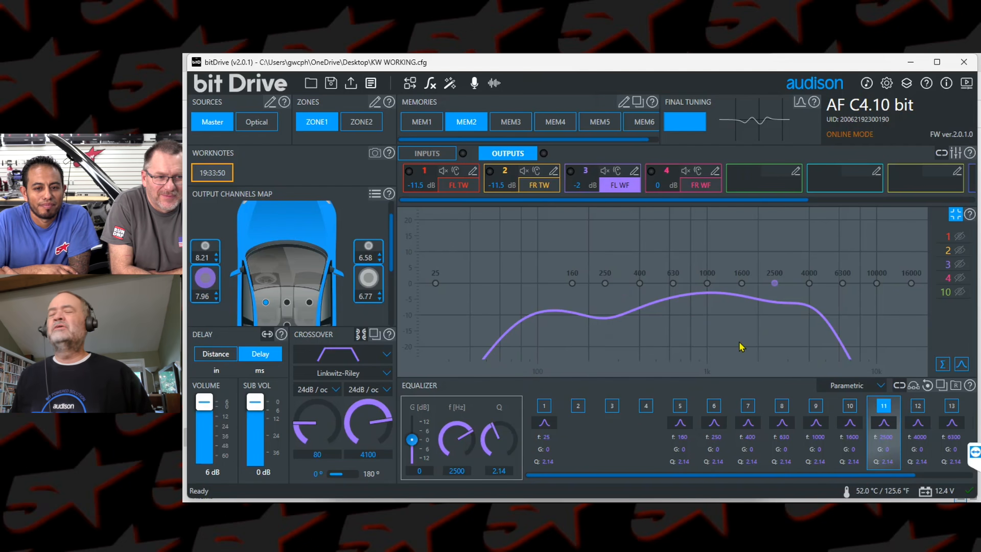
mouse_move(925, 65)
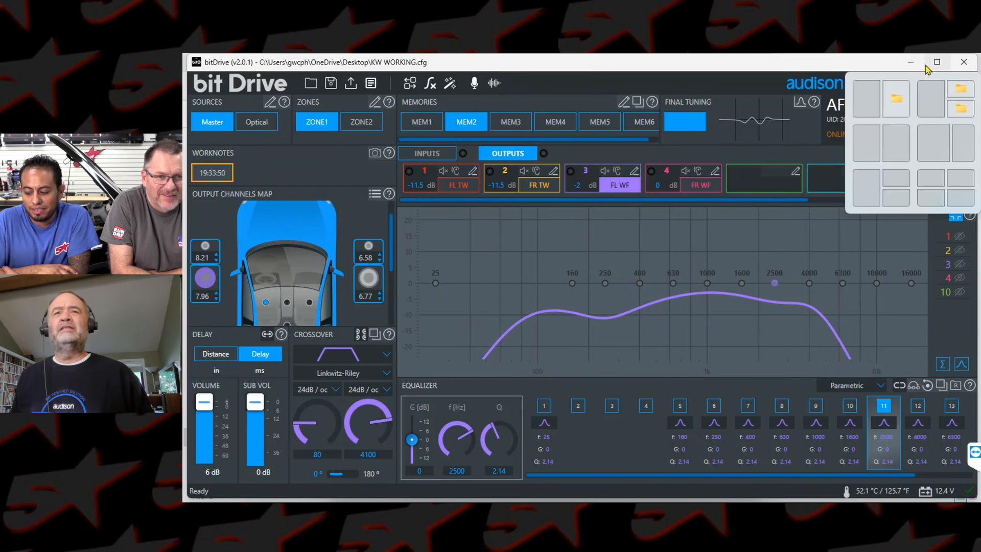